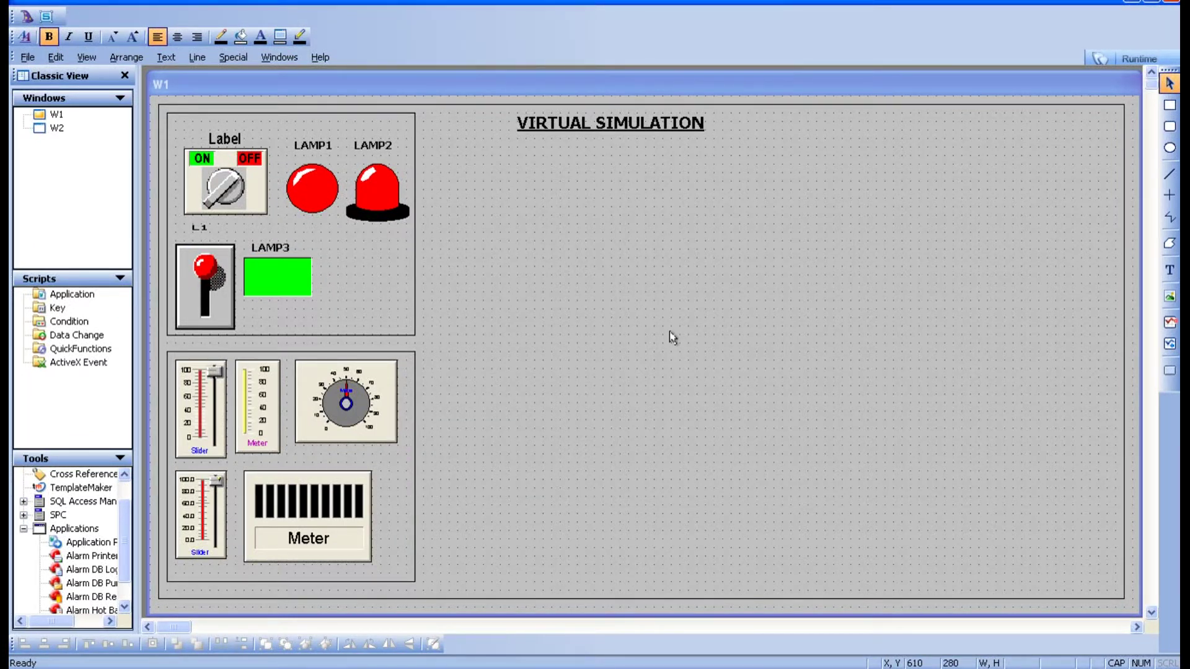
Insert a Round Panel Pushbutton from the Buttons wizards below the VIRTUAL SIMULATION title, sized about 80 by 80
left_click(26, 18)
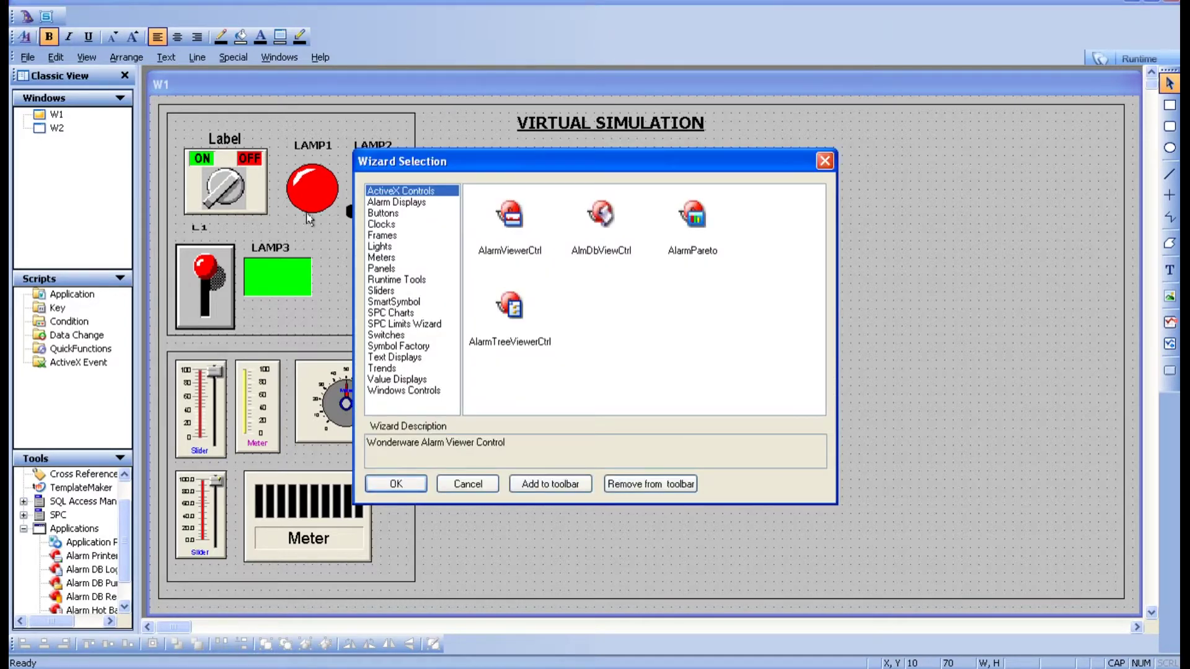
left_click(384, 213)
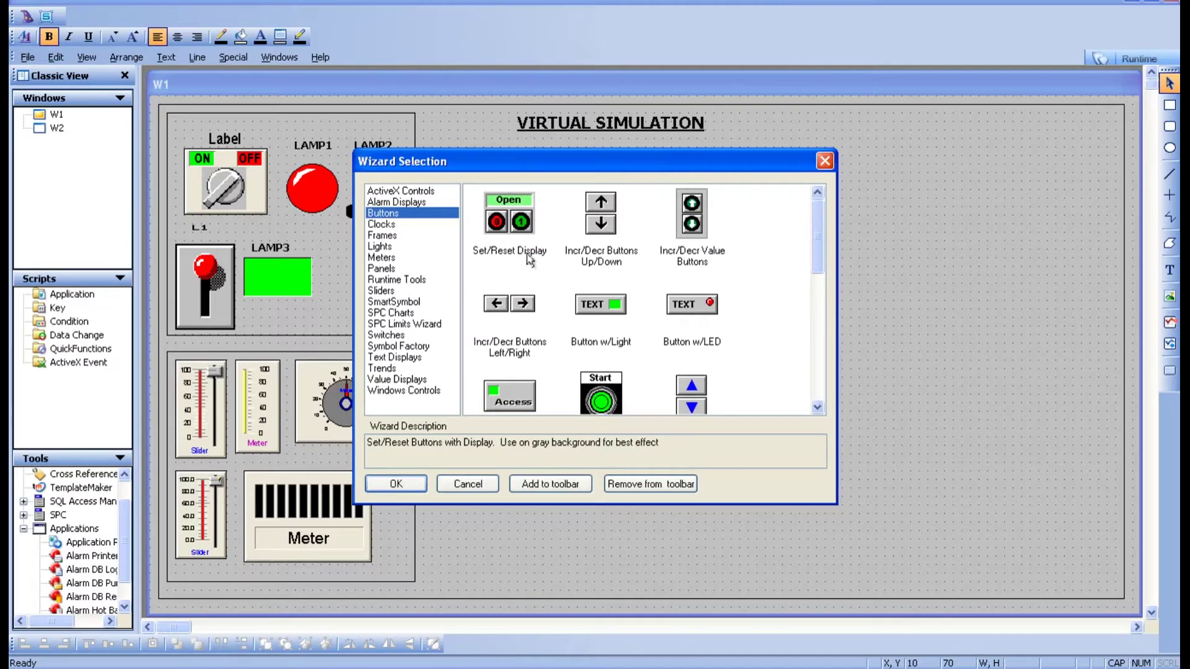
scroll(815, 390, "down", 3)
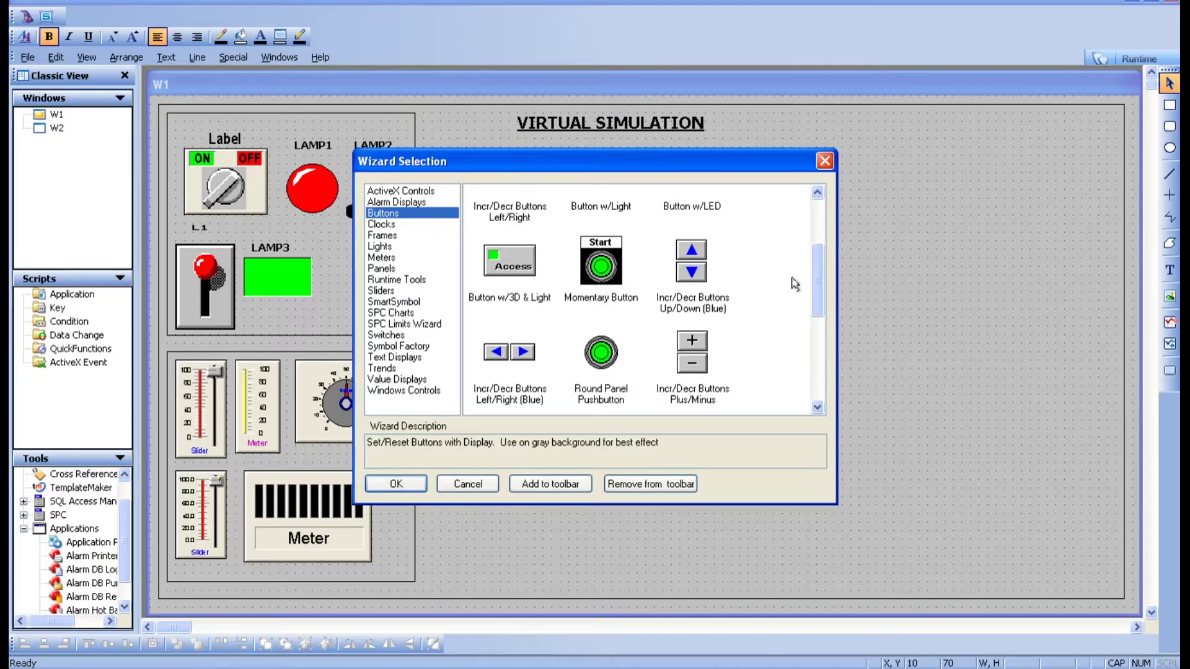
left_click(817, 193)
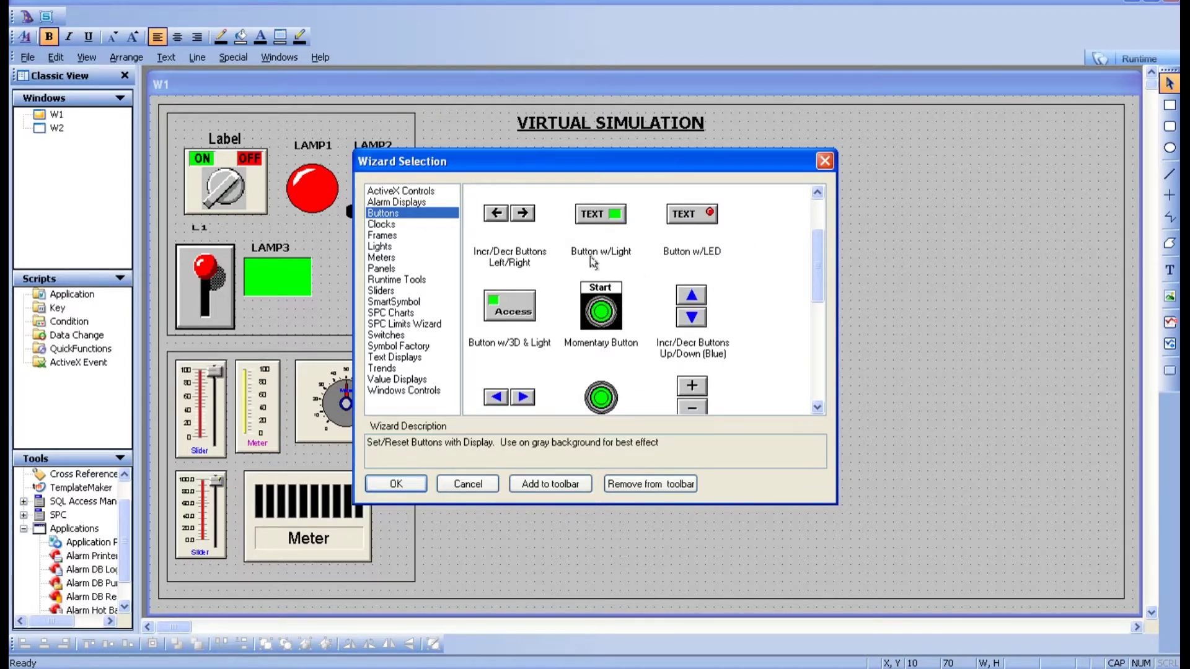
left_click(817, 210)
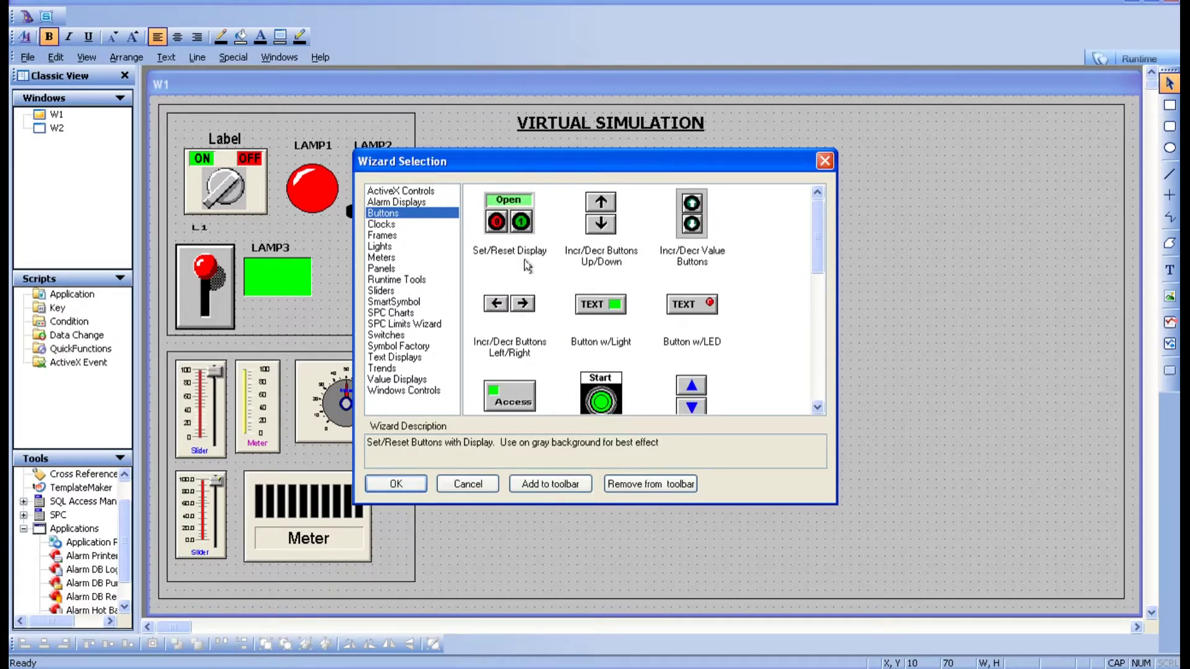
left_click(817, 389)
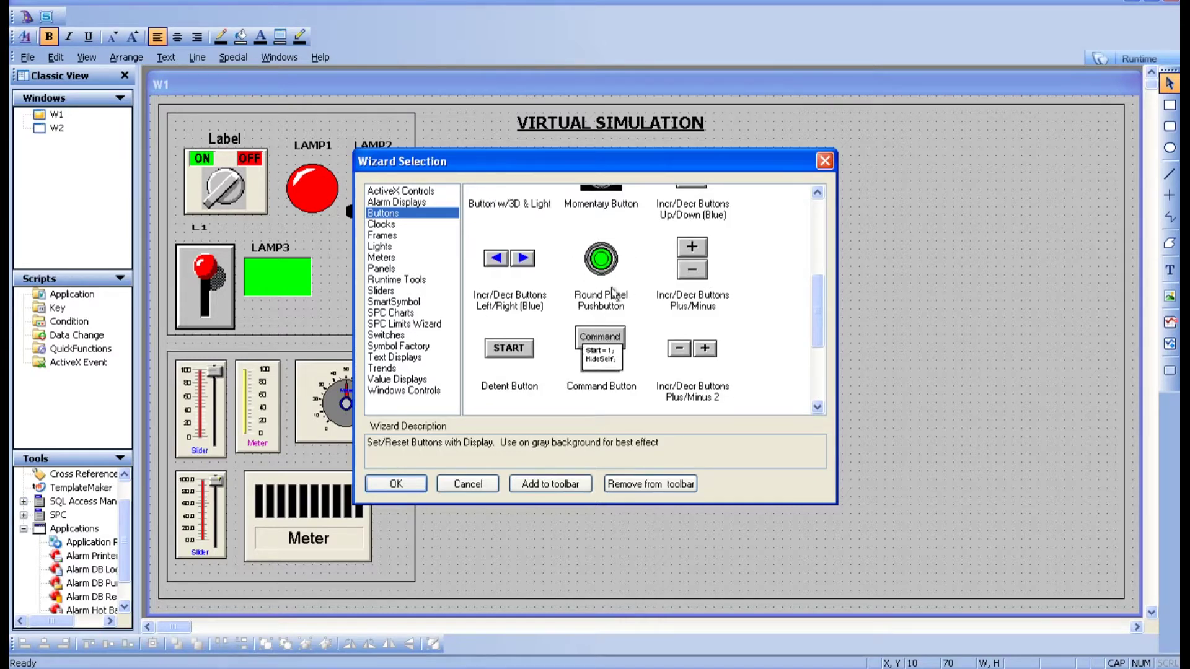
left_click(813, 385)
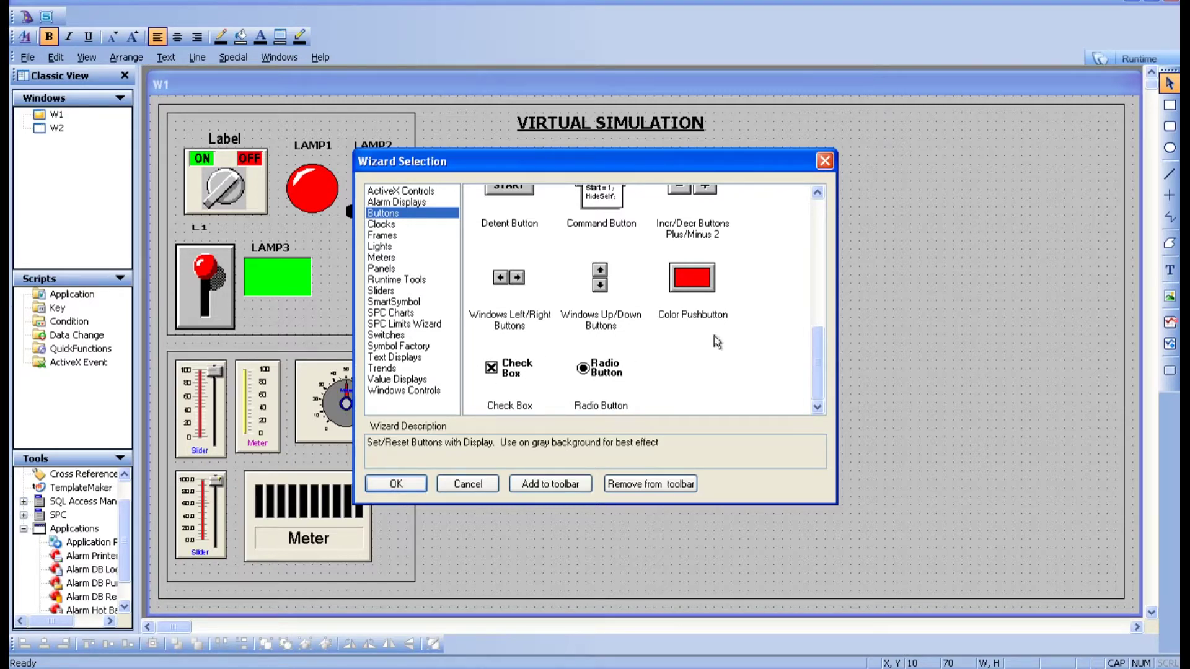
left_click(817, 223)
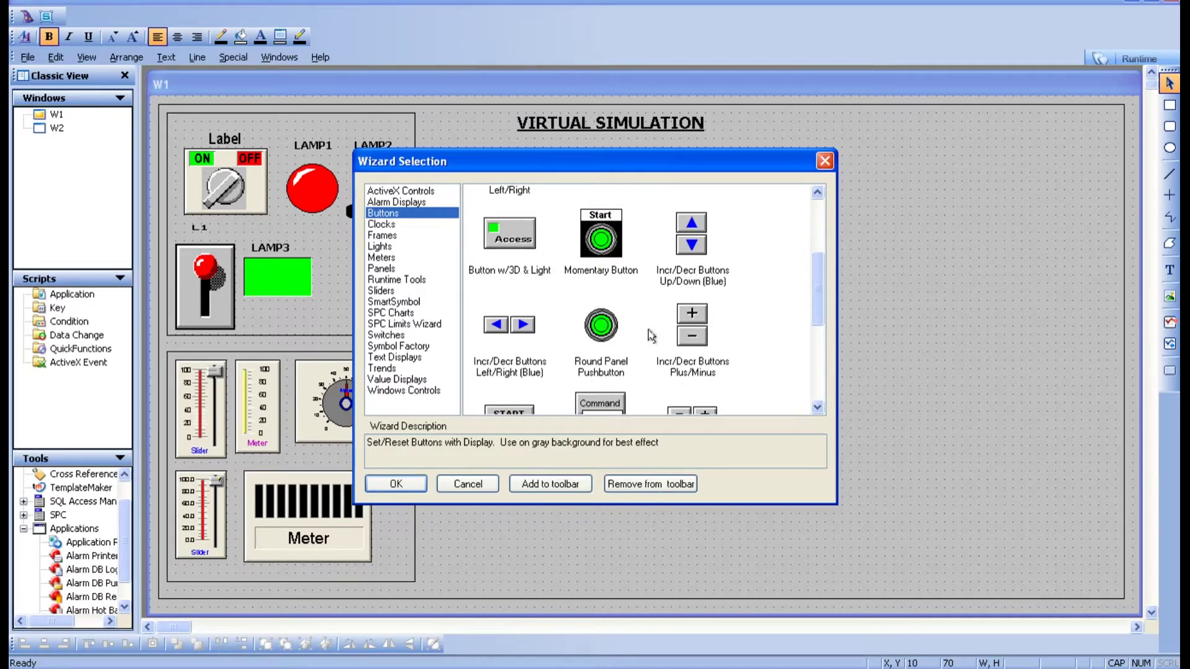
left_click(601, 342)
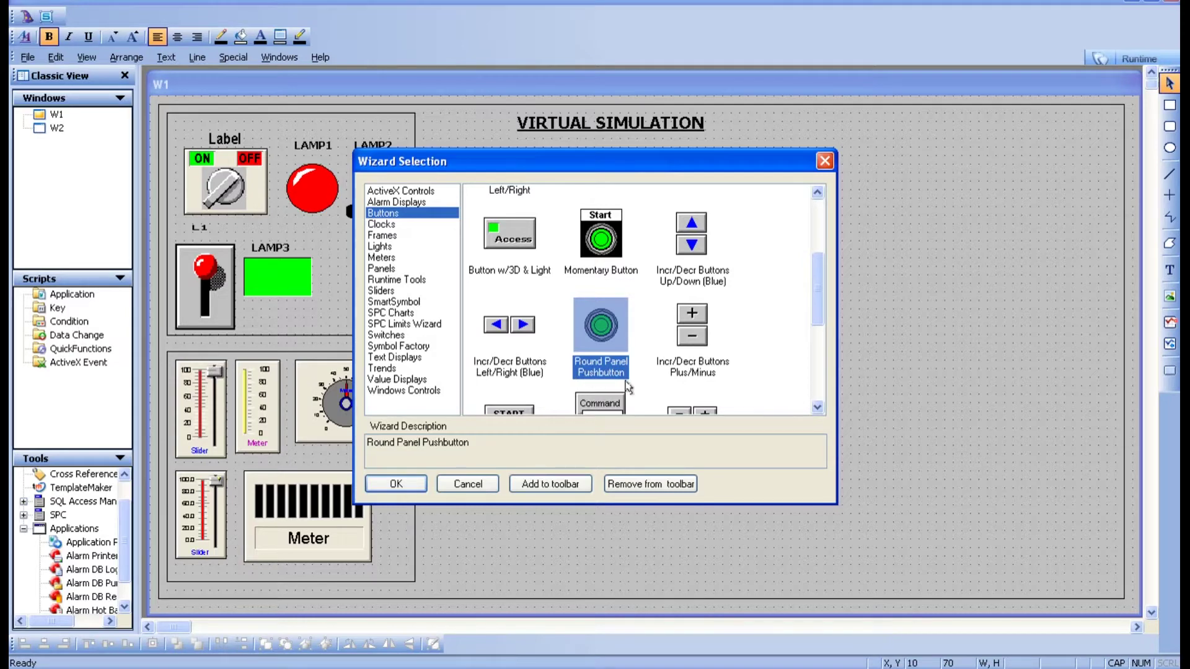
left_click(396, 483)
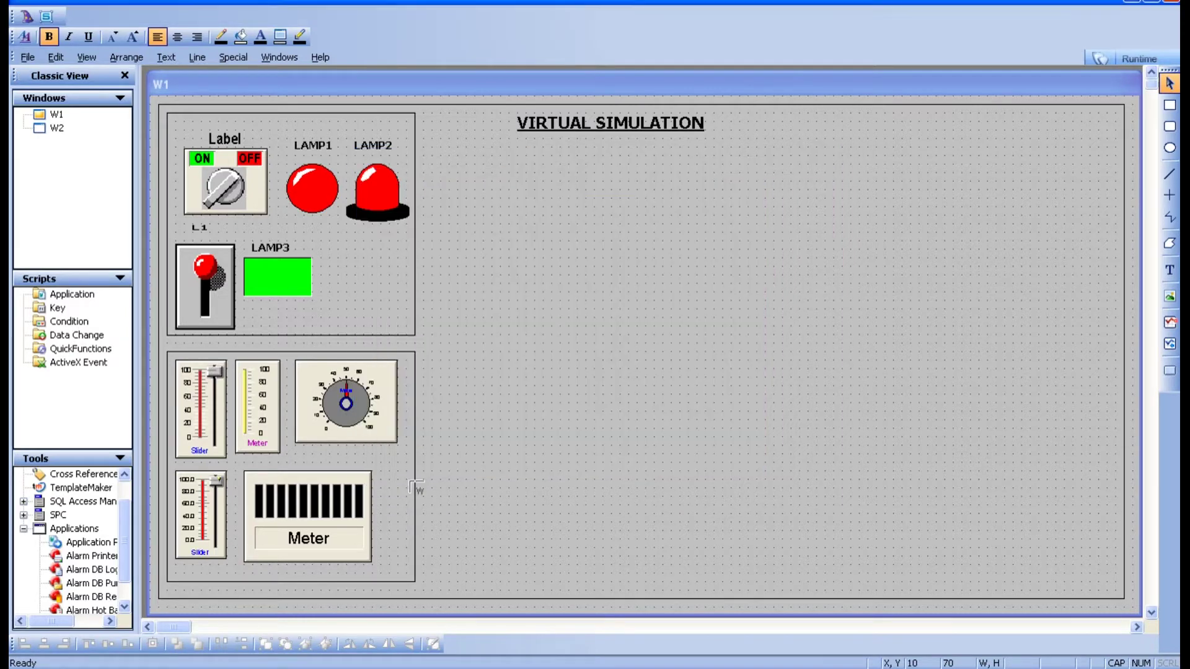
left_click(555, 235)
left_click_drag(584, 272, 620, 301)
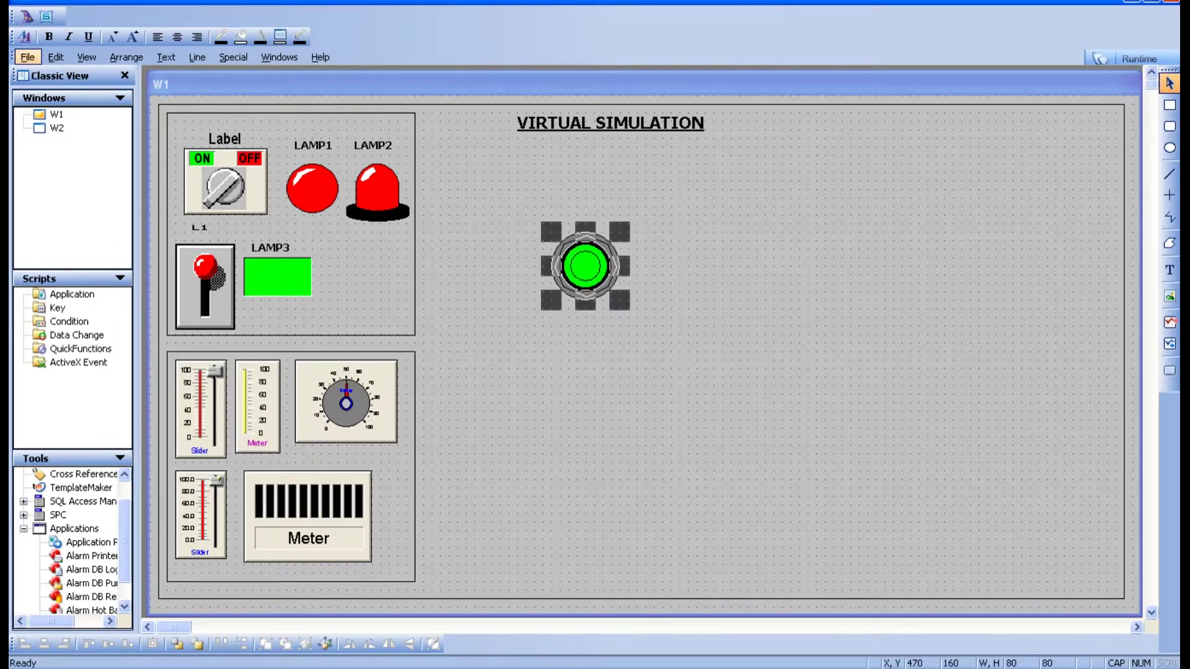
Insert a Circular Light from the Lights wizards to the right of the round pushbutton
left_click(24, 19)
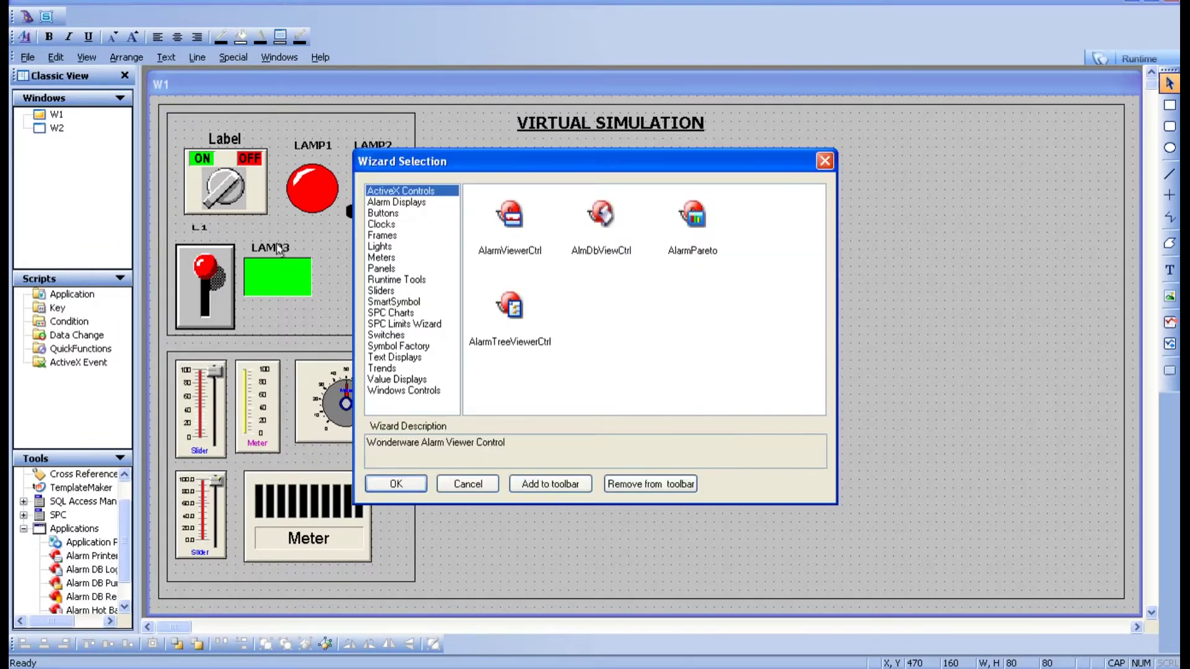
left_click(380, 247)
left_click(691, 305)
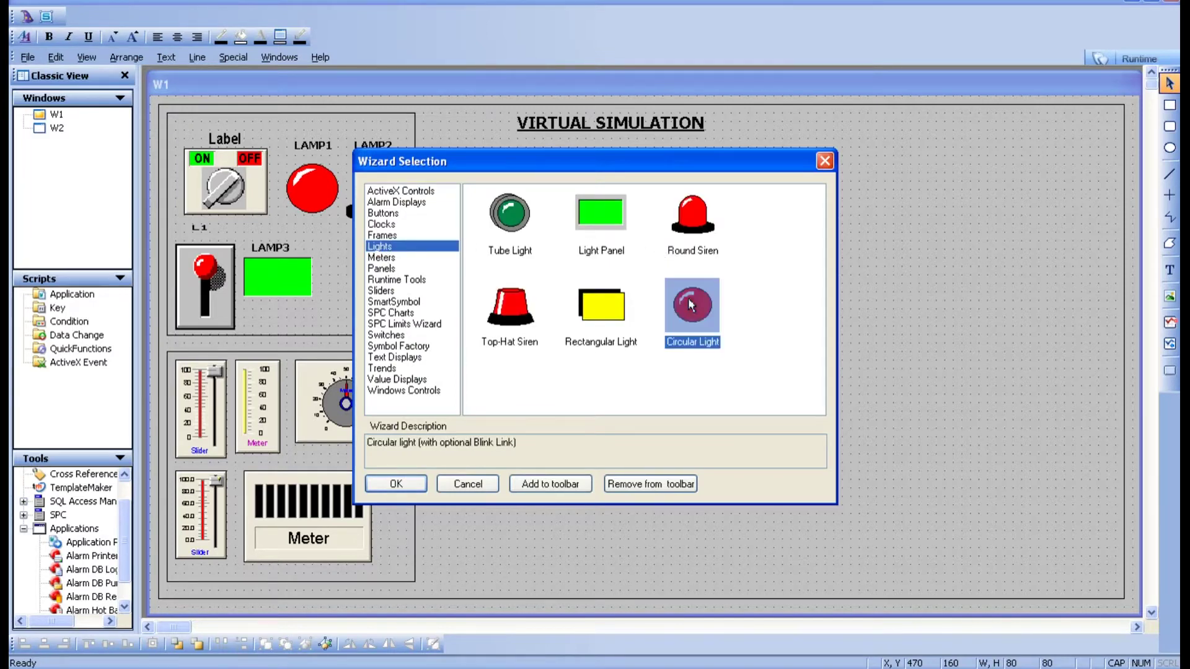
left_click(391, 486)
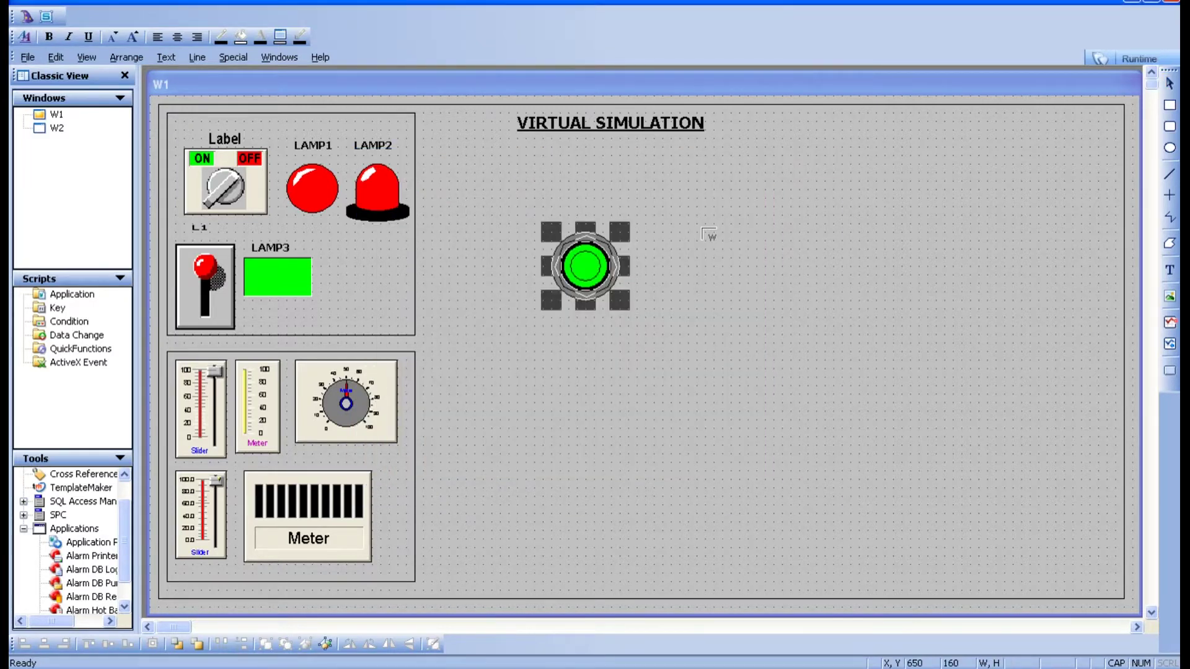
left_click(730, 255)
left_click(676, 360)
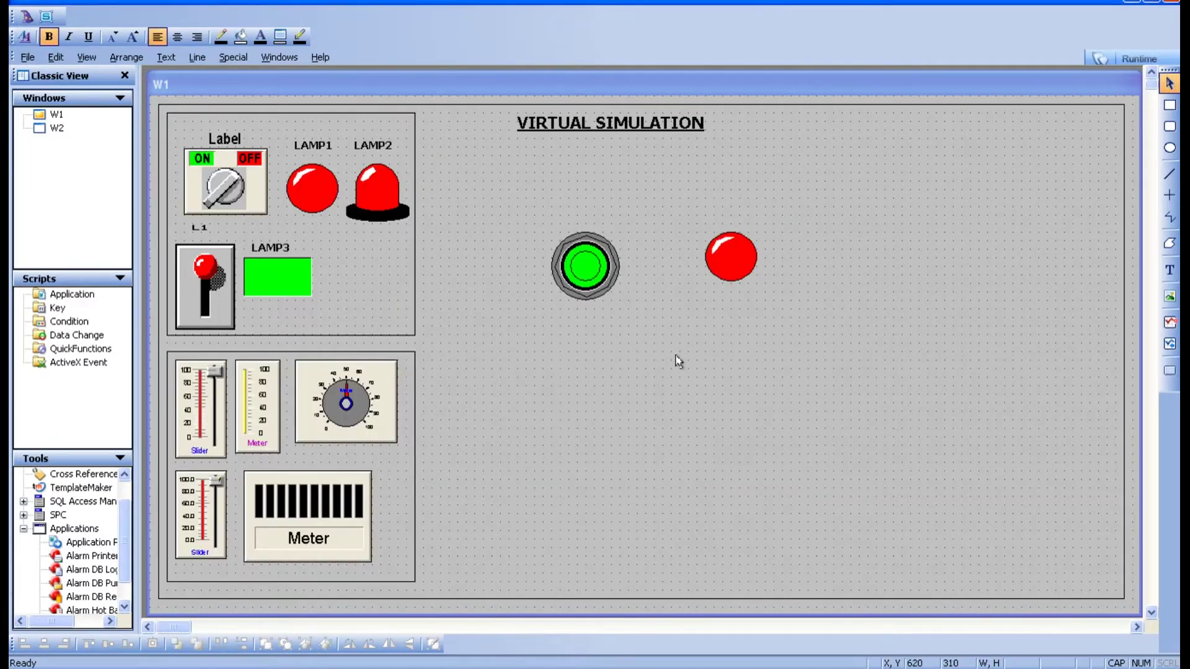
Link the round pushbutton to the SWITCH tag and set its action to Toggle
double_click(590, 283)
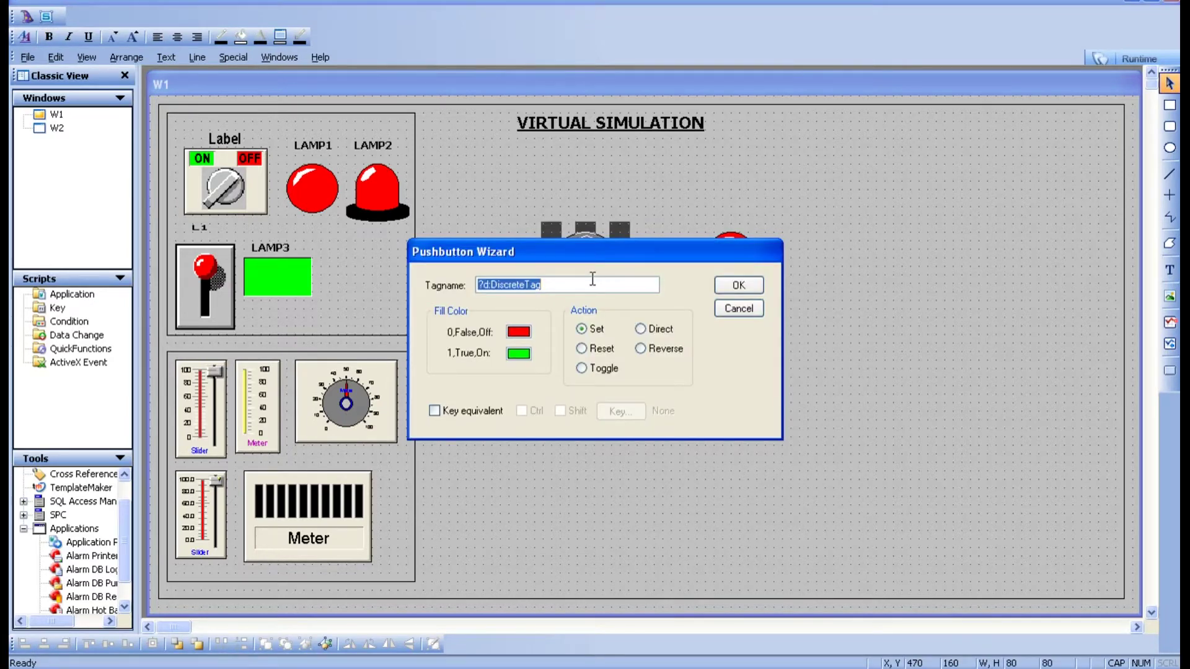
key("BackSpace")
double_click(590, 283)
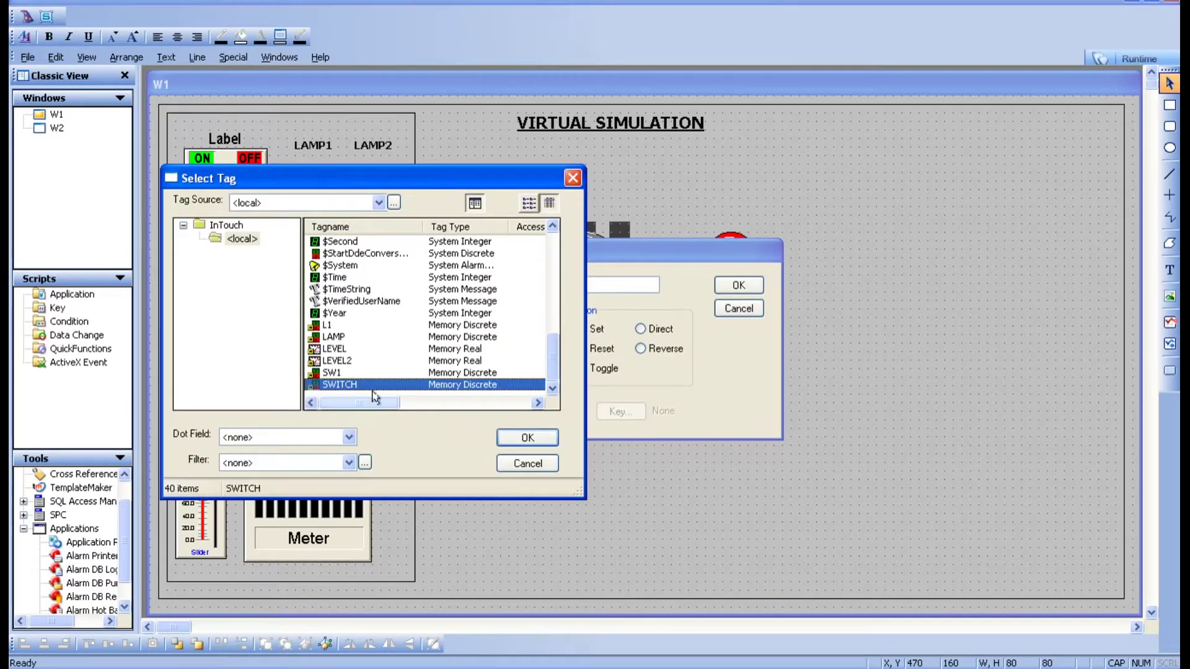
double_click(384, 381)
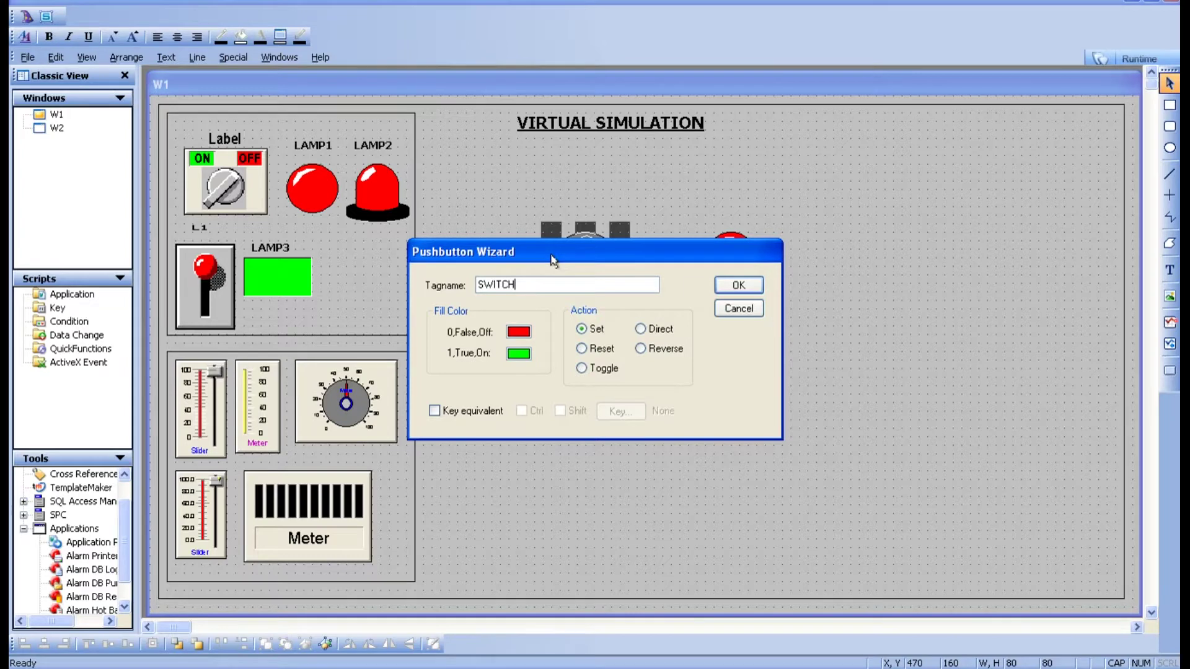
left_click_drag(553, 259, 592, 424)
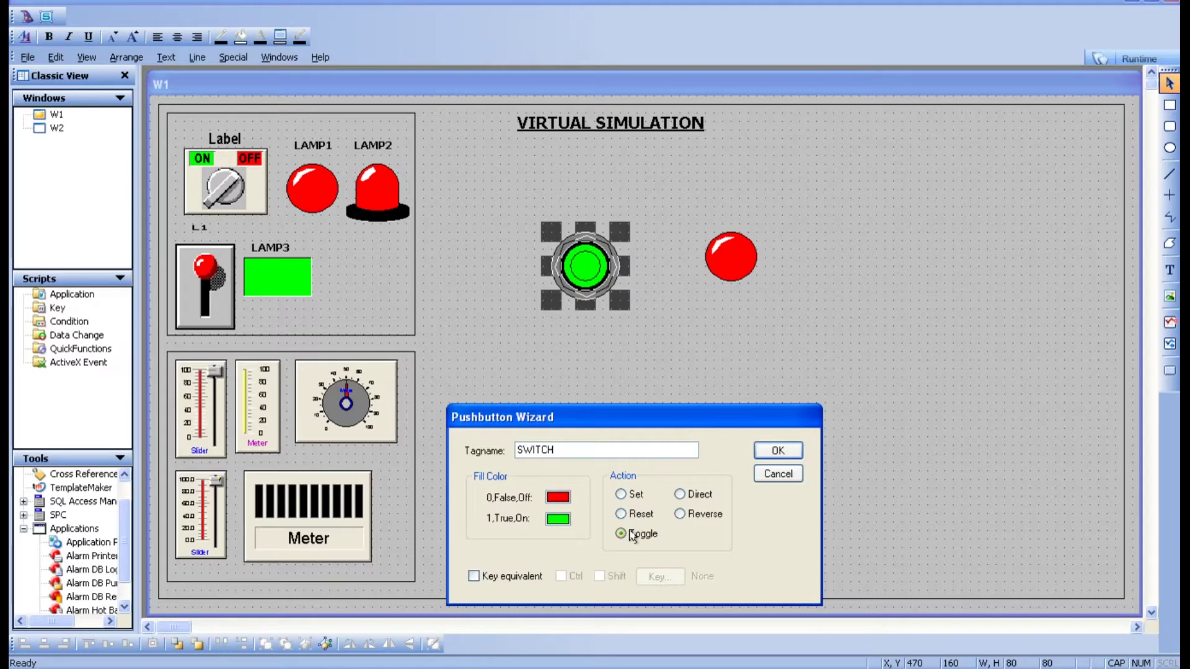
left_click(691, 514)
left_click(783, 454)
Use the SWITCH tag as the expression of the circular light beside the pushbutton
double_click(745, 268)
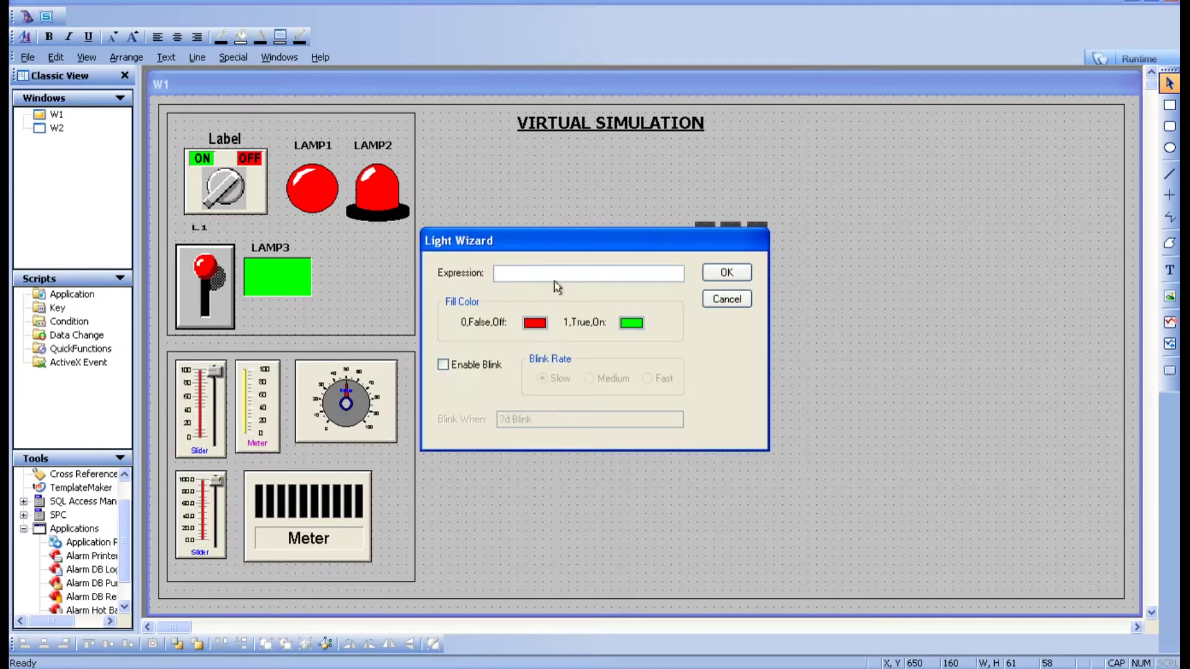
double_click(561, 273)
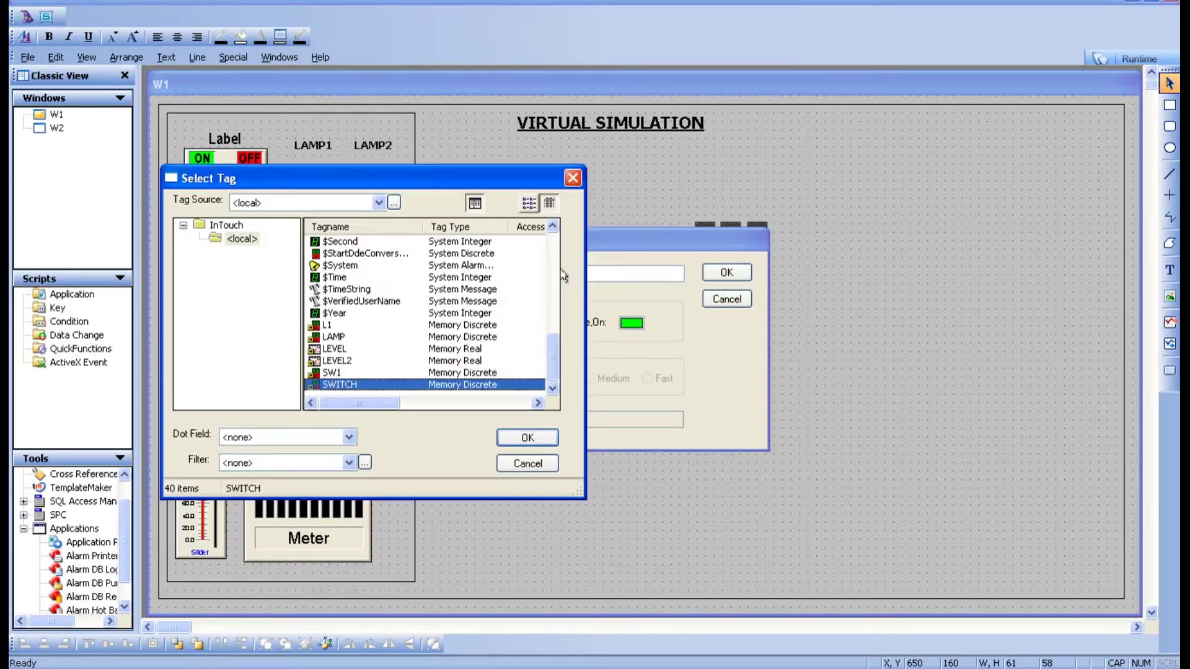
double_click(362, 384)
left_click(719, 273)
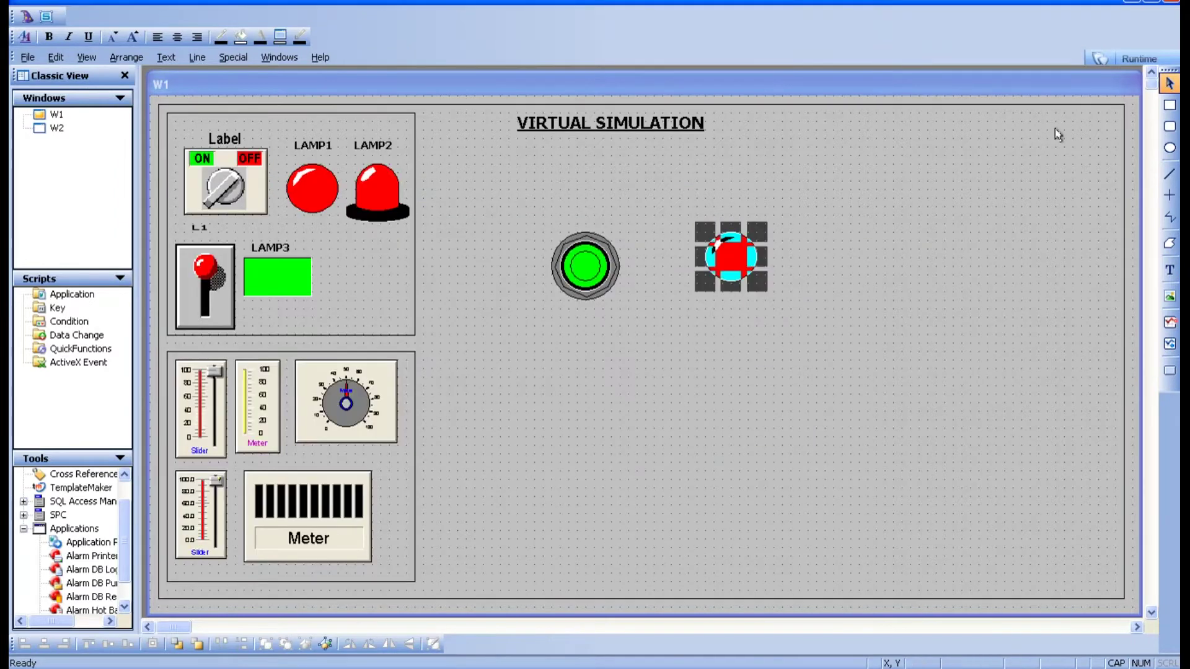
Test in runtime how the pushbutton switches the circular light on and off, and return to development mode
left_click(1130, 57)
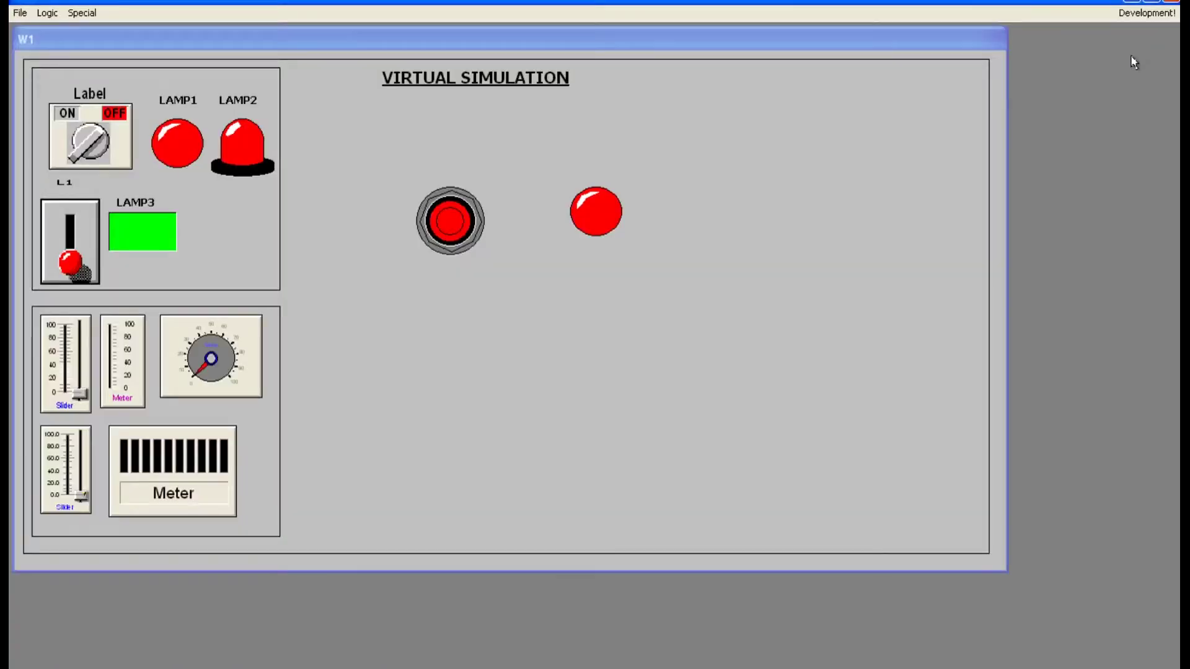
left_click(456, 242)
left_click(456, 242)
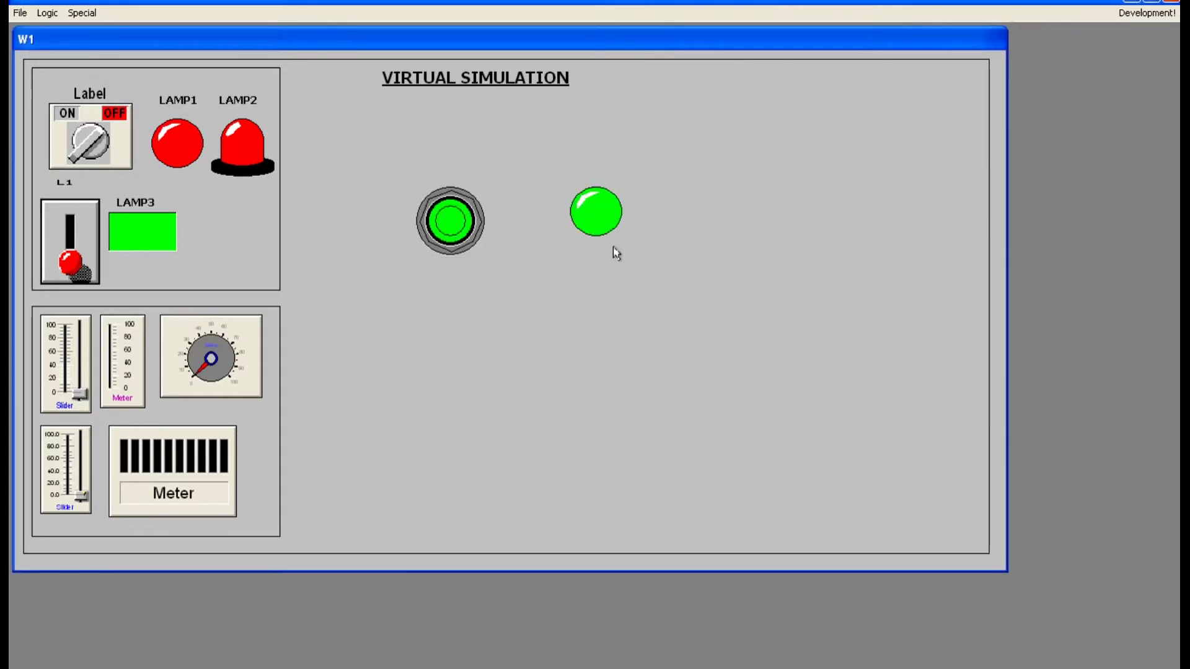
left_click(448, 233)
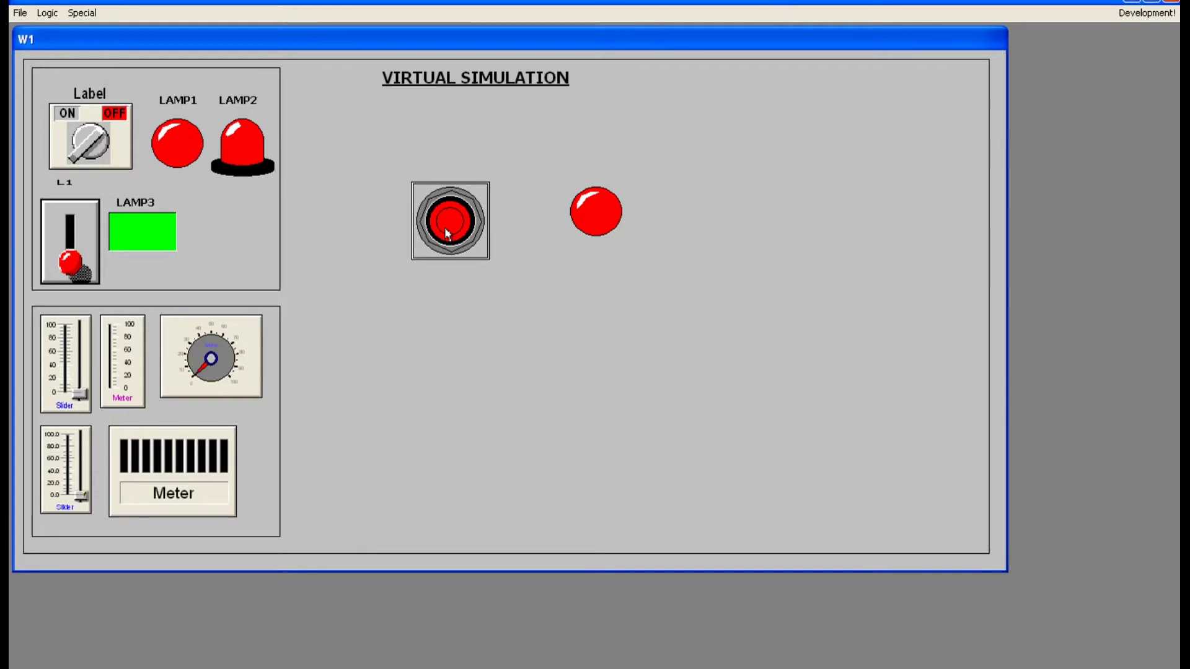
left_click(445, 228)
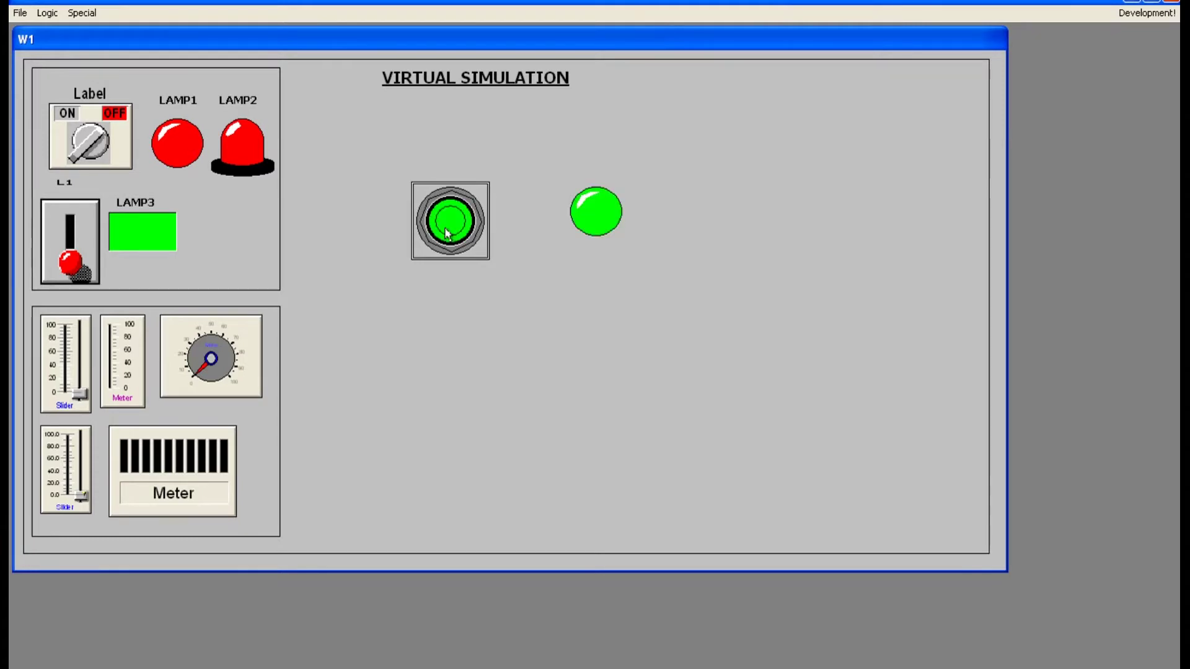
left_click(447, 231)
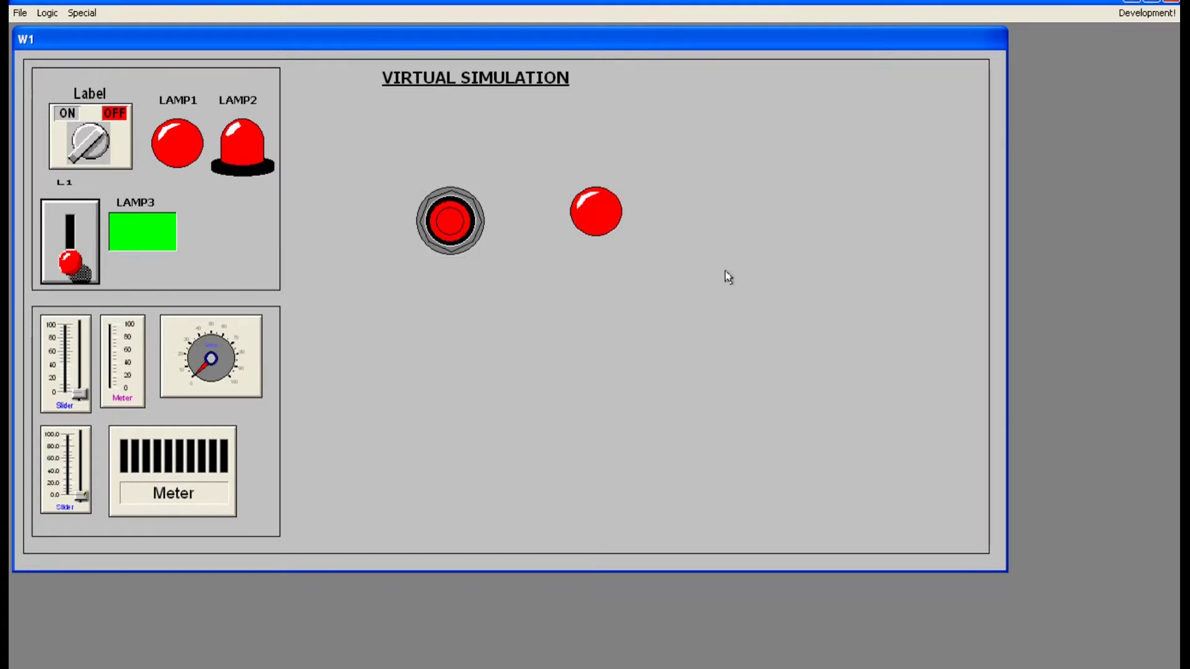
left_click(1129, 14)
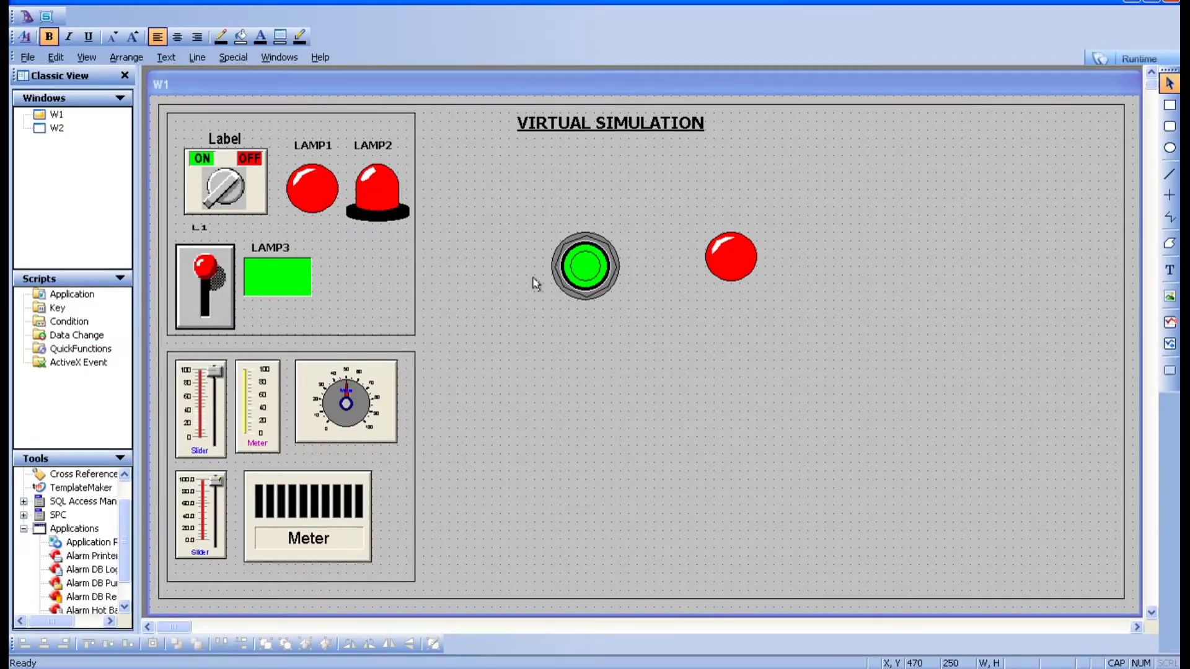
Change the action of the round pushbutton to Set
left_click(612, 273)
double_click(612, 273)
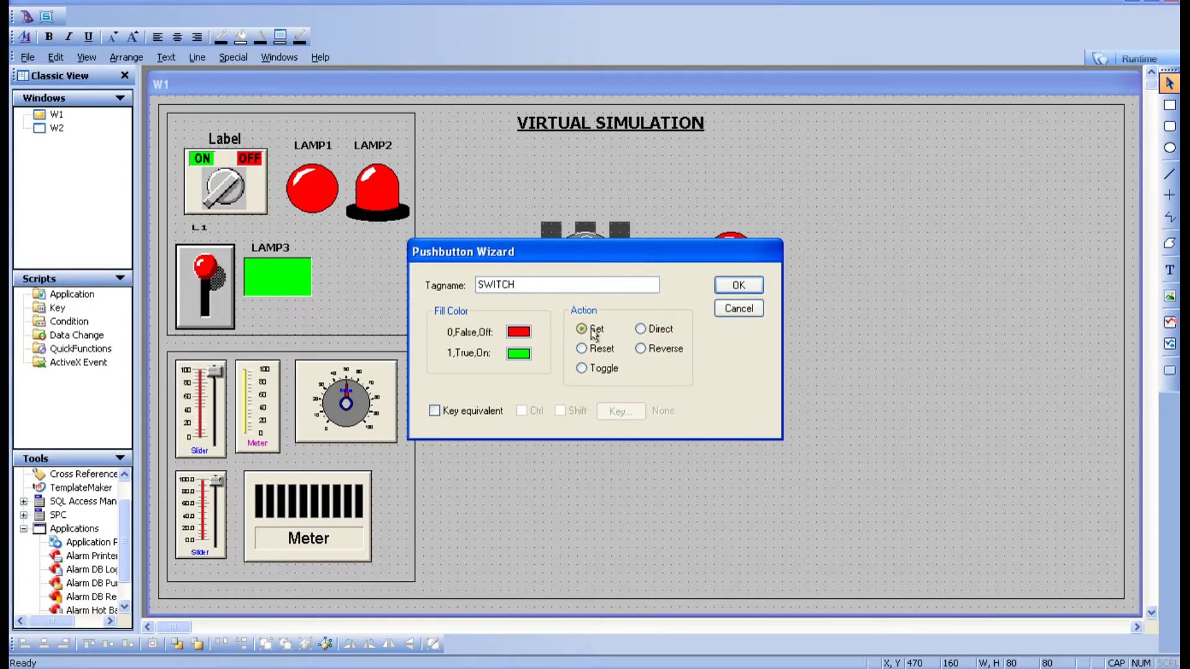
left_click_drag(587, 256, 614, 358)
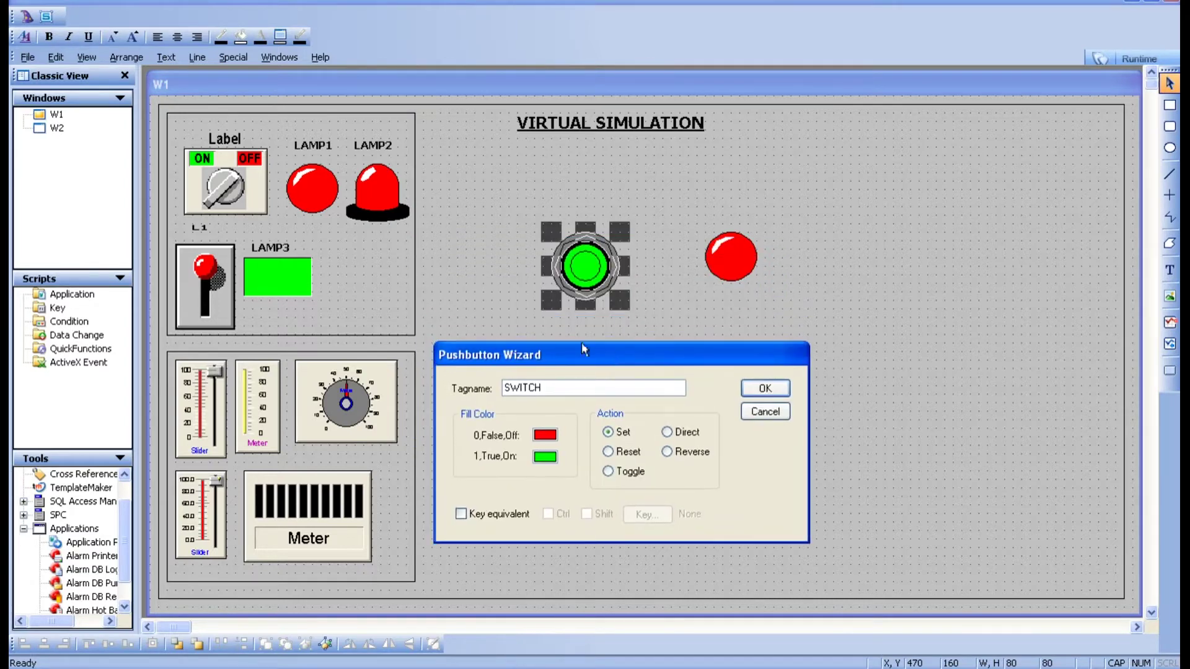
left_click(767, 392)
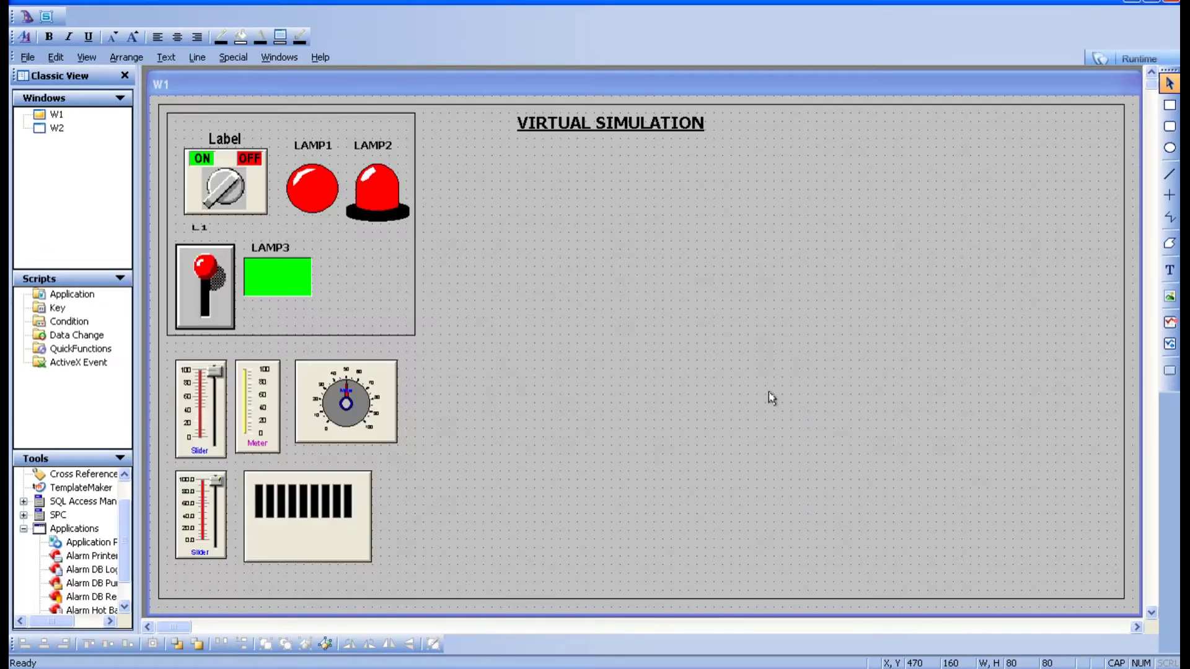
Duplicate the round pushbutton, place the copy below the original, and set the copy's action to Reset
right_click(559, 266)
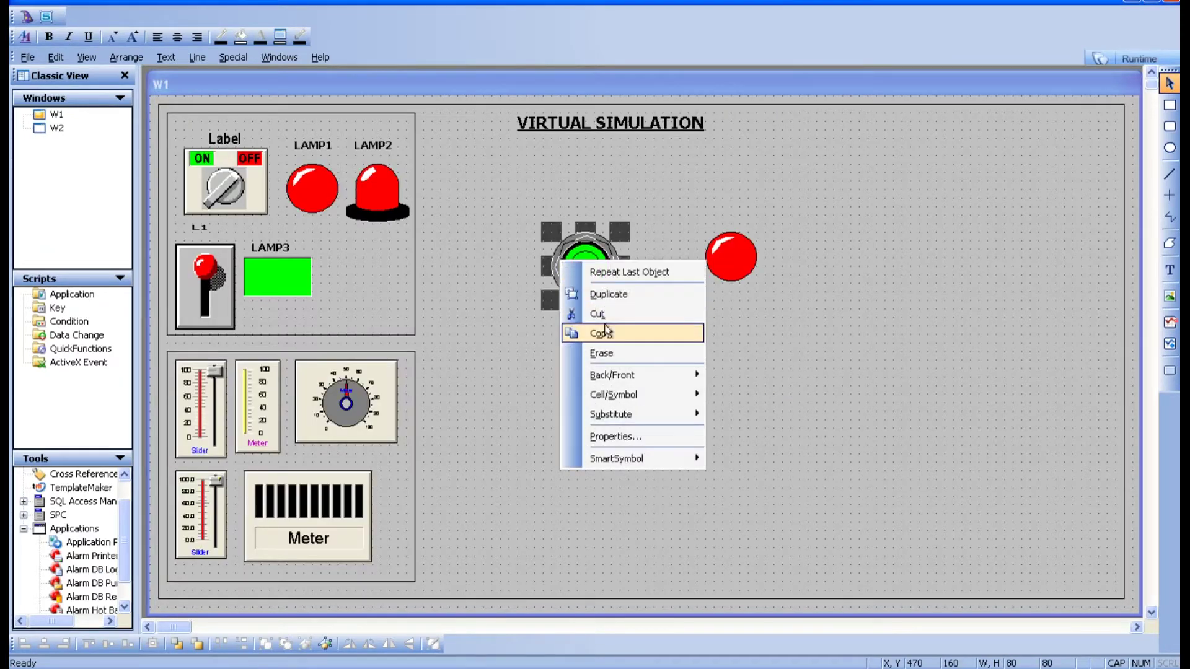
left_click(601, 294)
left_click_drag(600, 291, 592, 365)
double_click(591, 365)
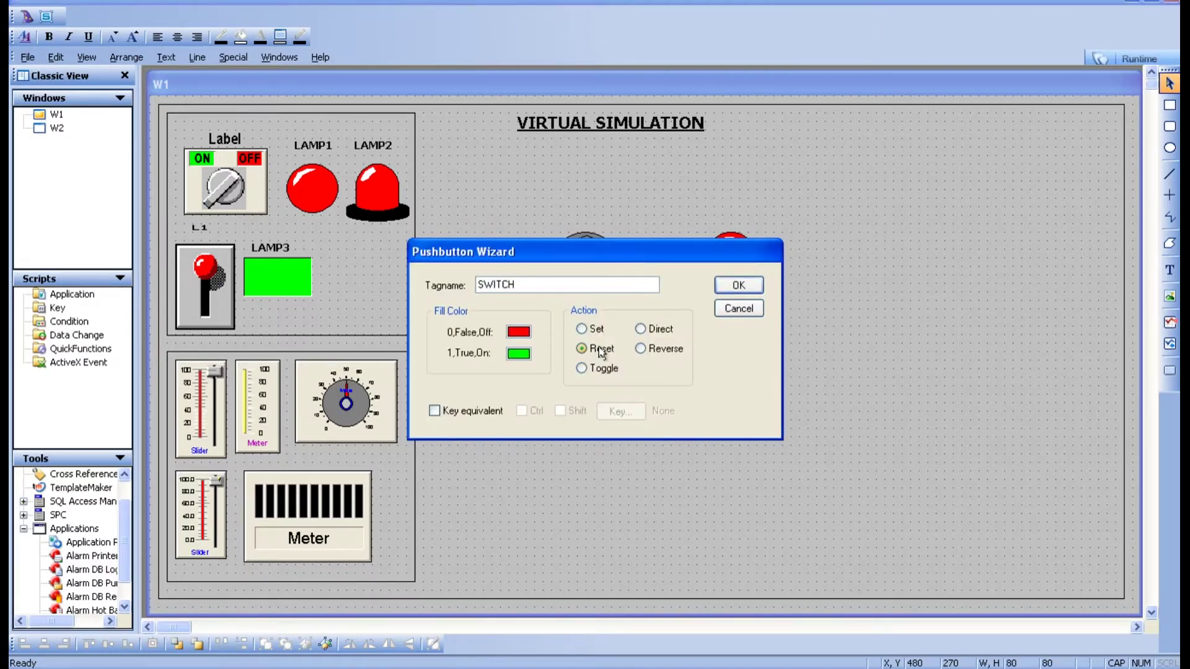
left_click(737, 285)
Check the action setting of the upper round pushbutton
left_click(577, 273)
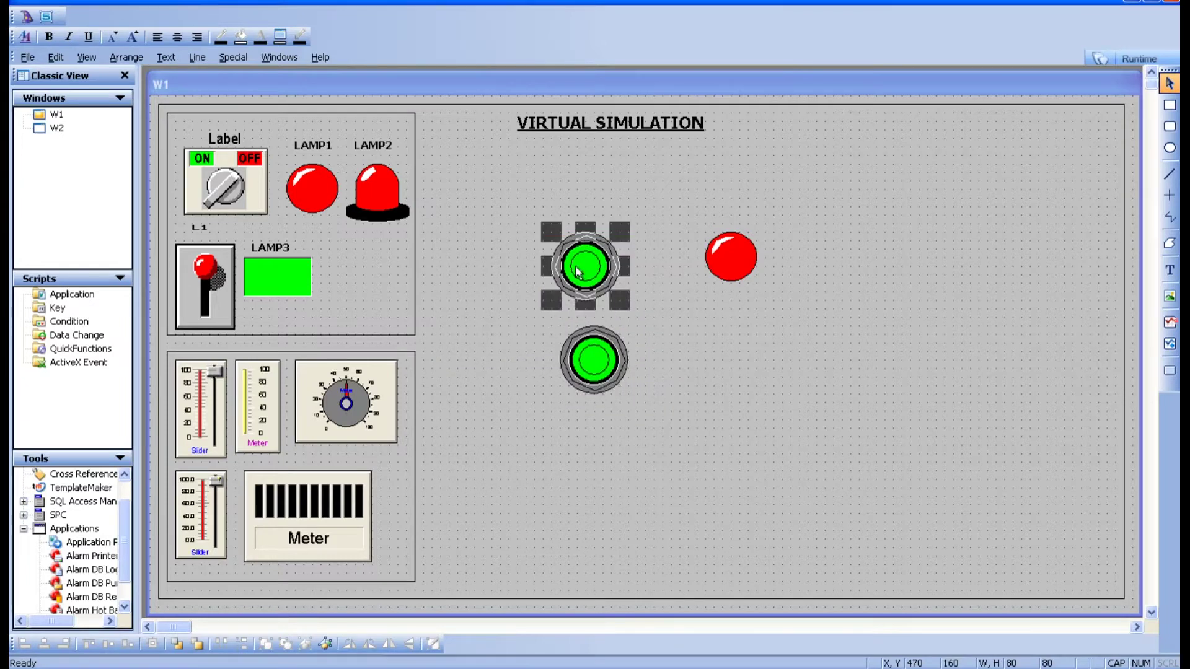
double_click(577, 272)
left_click(744, 286)
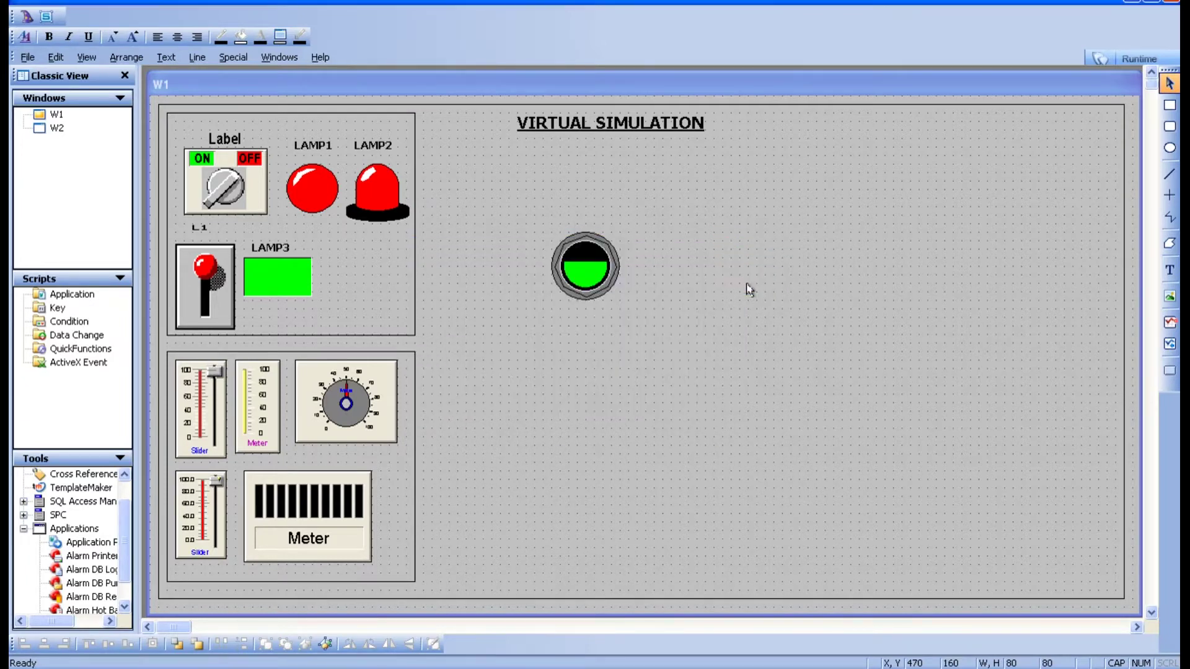
Check the action setting of the lower round pushbutton
left_click(604, 359)
double_click(604, 359)
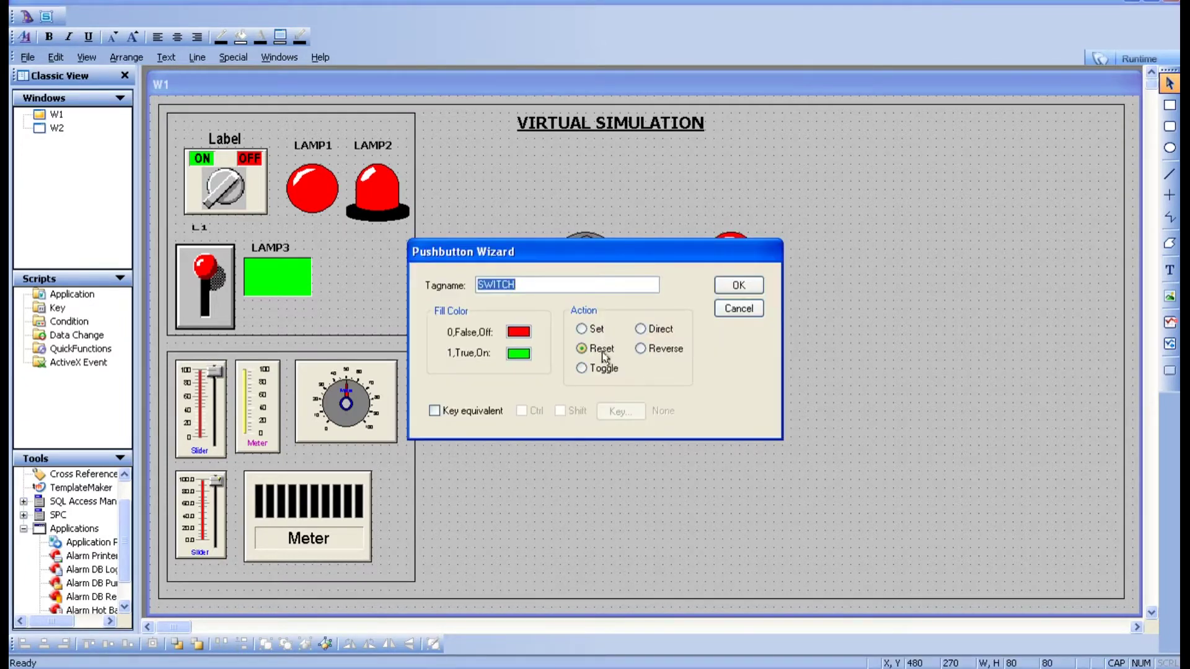
left_click(743, 286)
left_click(812, 326)
Test in runtime how the upper and lower pushbuttons set and reset the circular light, and return to development mode
left_click(1117, 59)
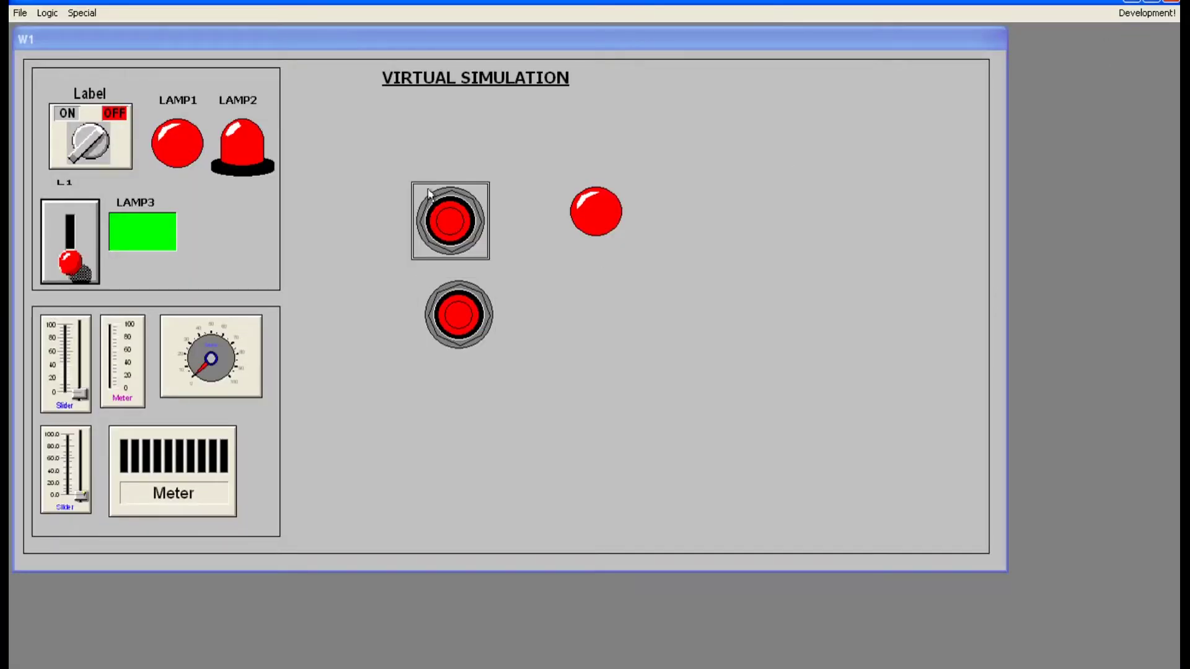
left_click(474, 243)
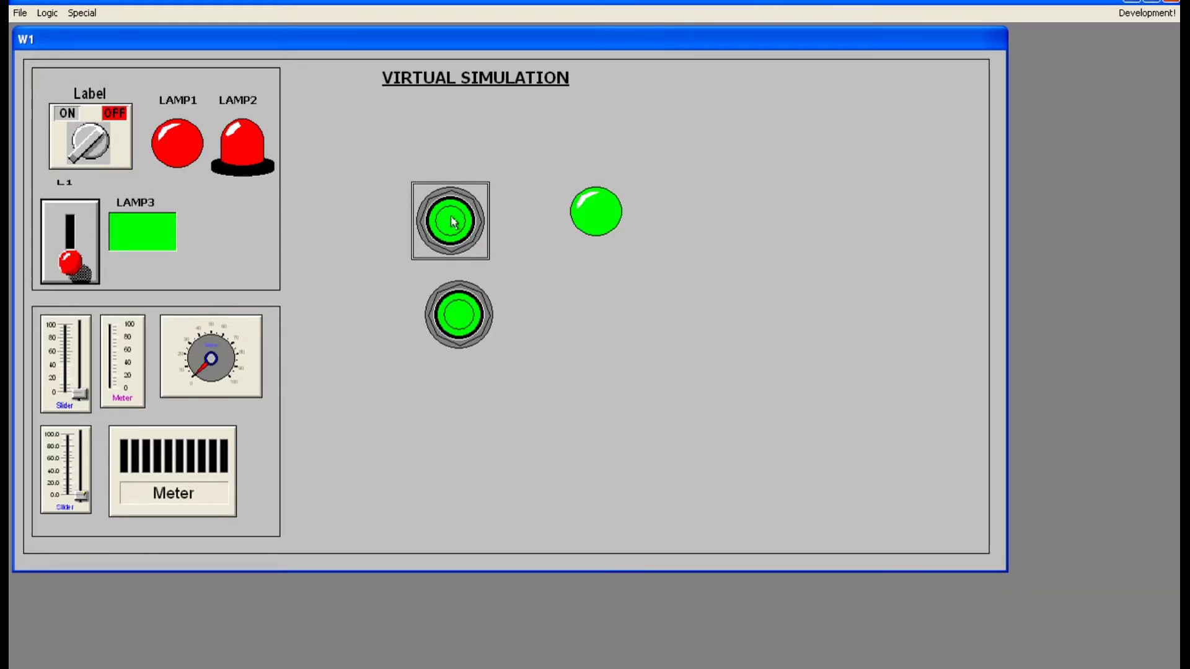
left_click(459, 331)
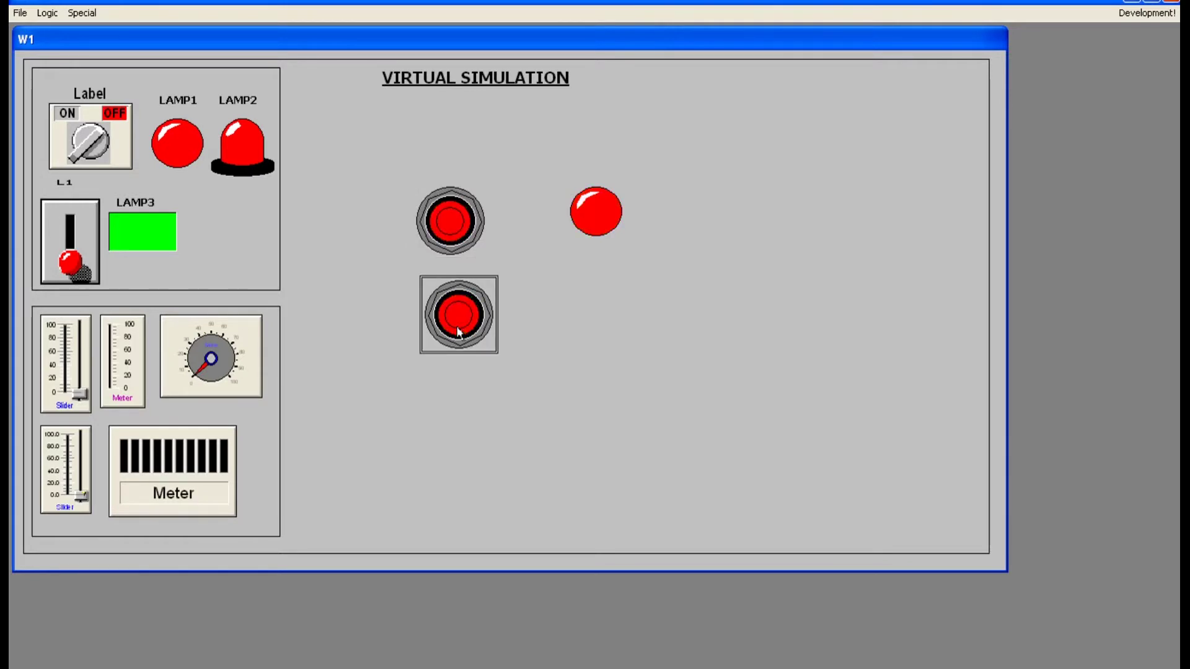
left_click(450, 197)
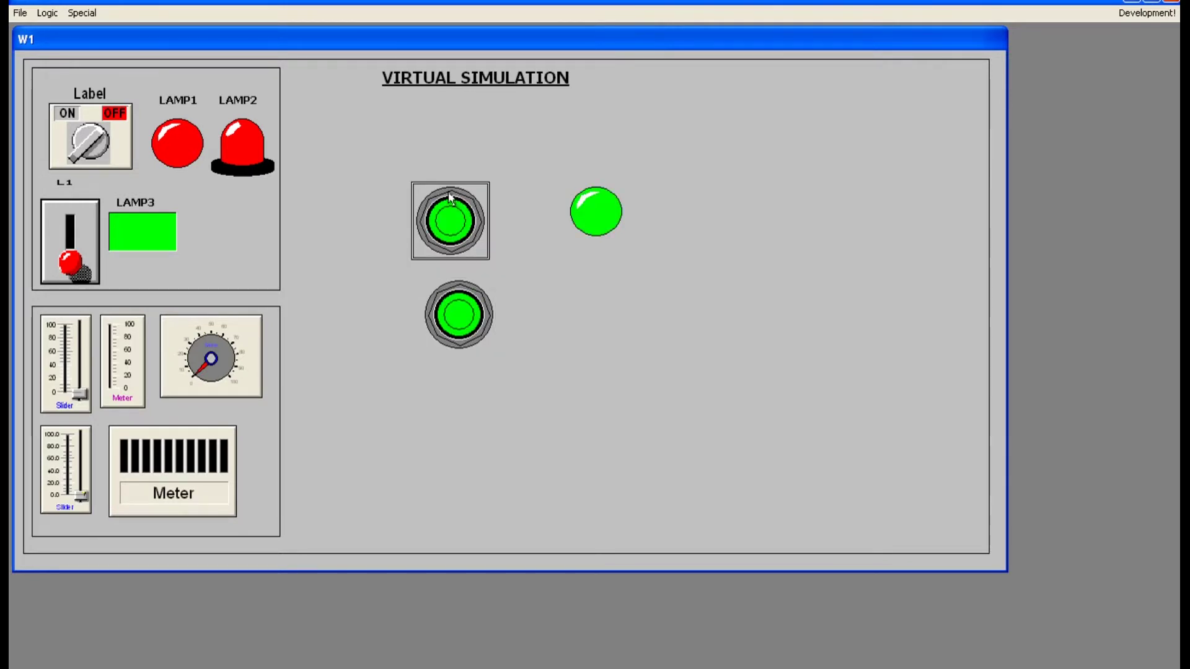
left_click(453, 307)
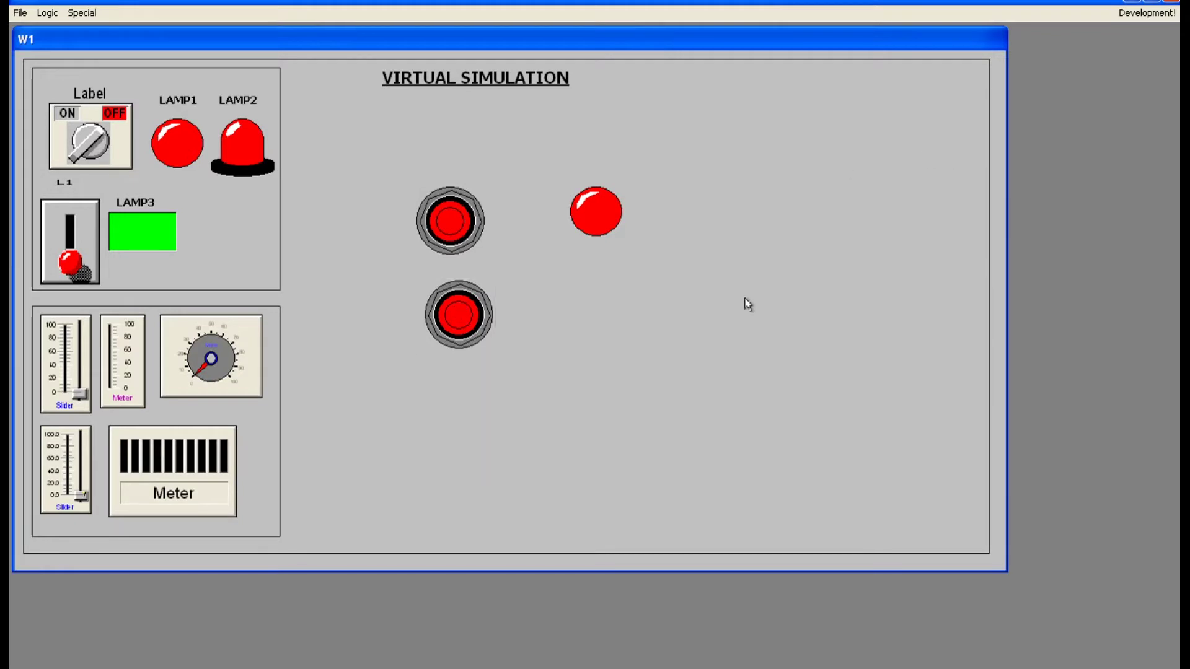
left_click(1146, 12)
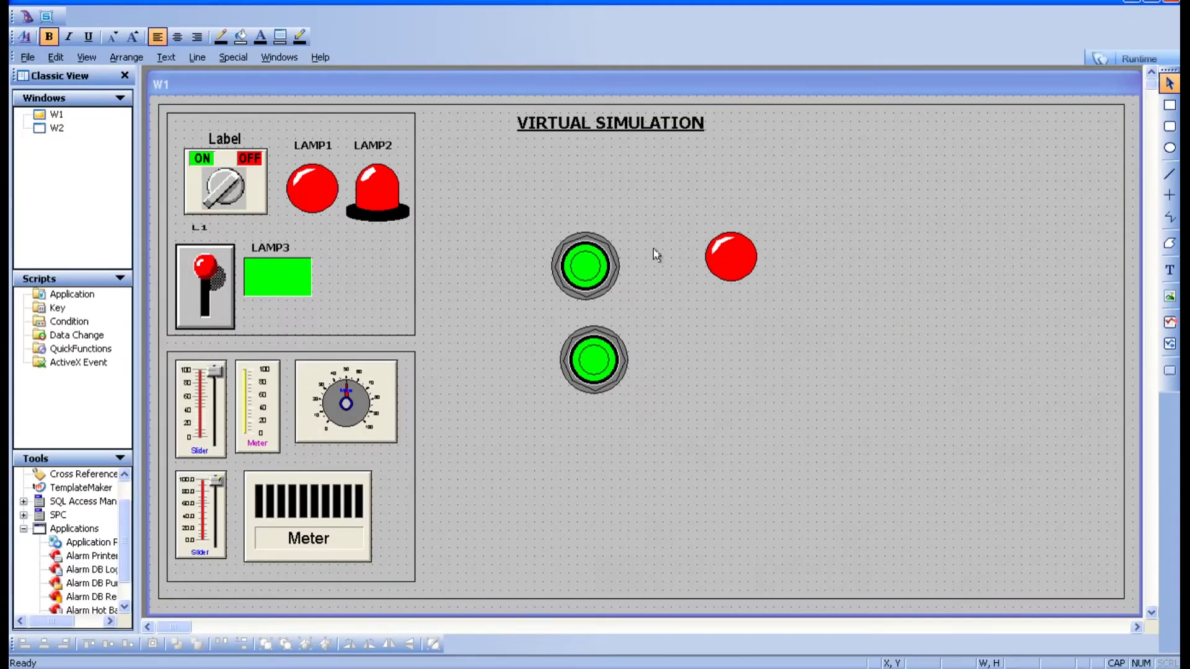
Check the upper round pushbutton's settings and delete the lower round pushbutton
left_click_drag(595, 362, 577, 371)
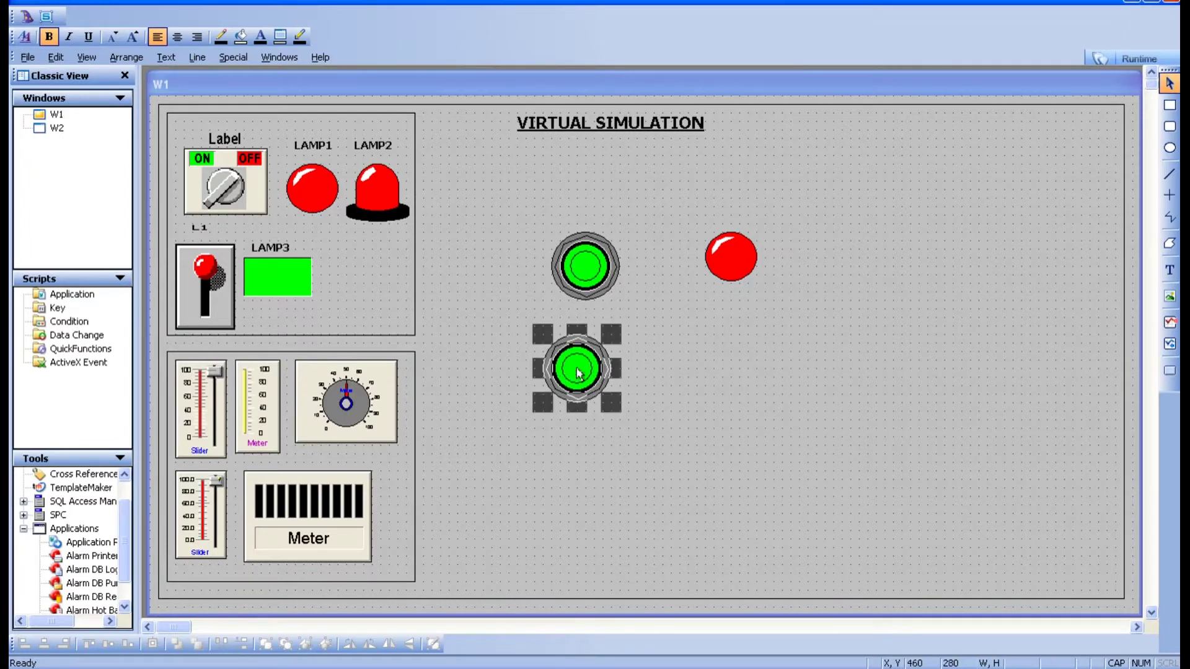
double_click(592, 286)
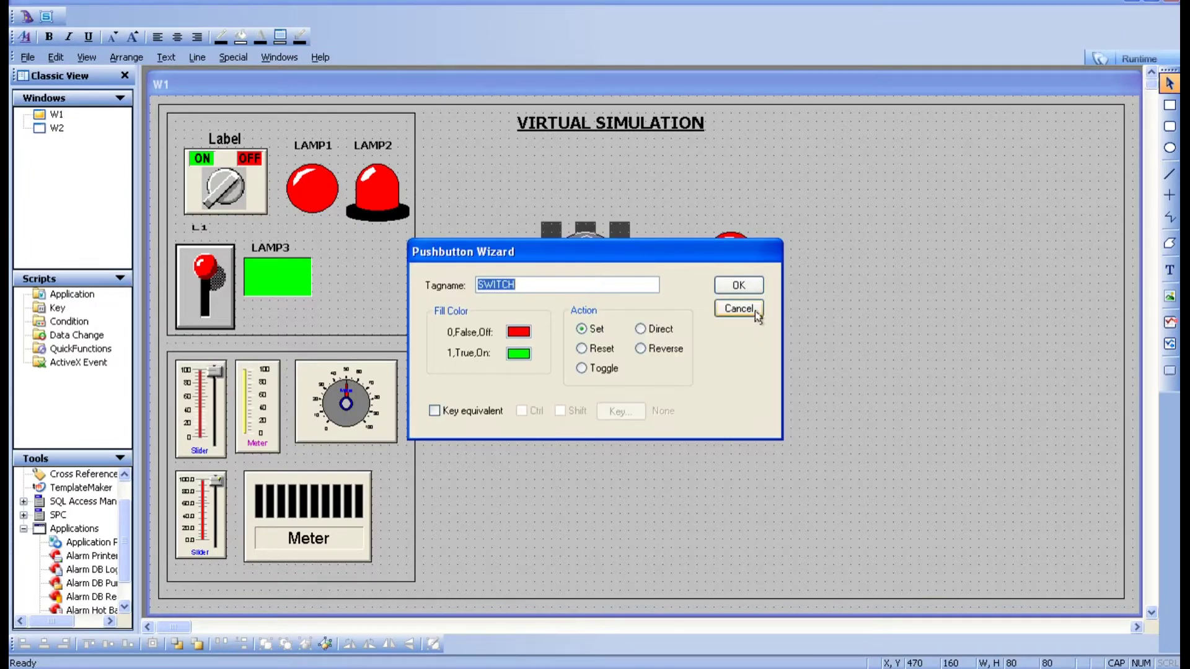
left_click(757, 314)
left_click(589, 383)
key("Delete")
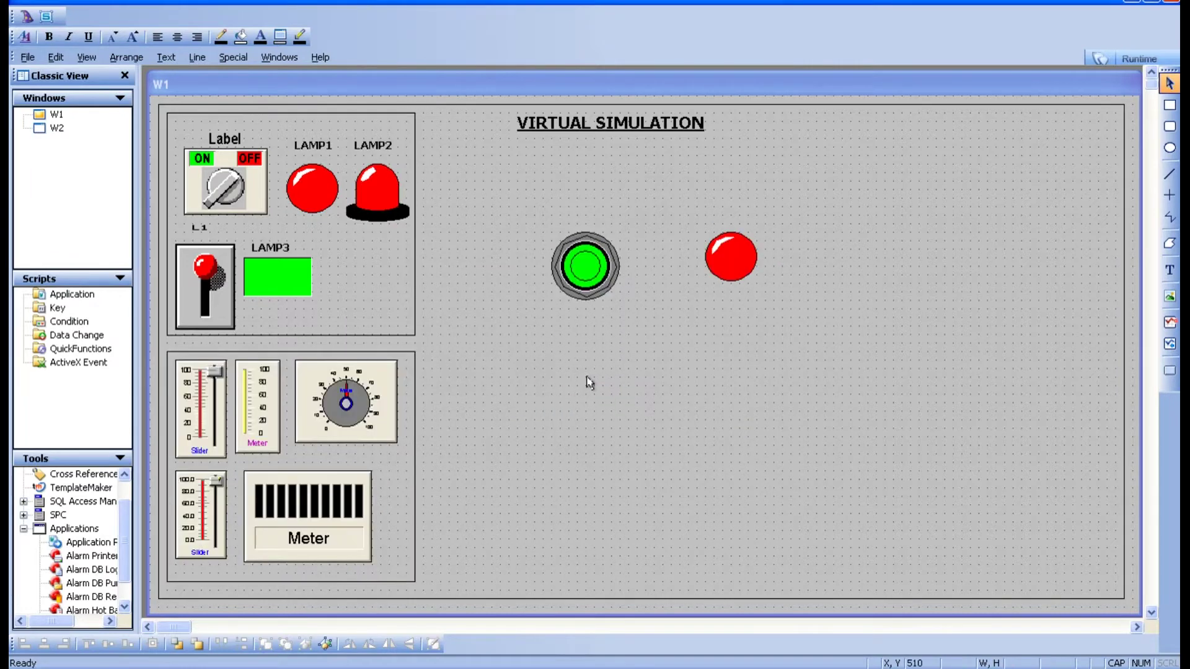
Change the action of the remaining round pushbutton to Reverse
double_click(587, 264)
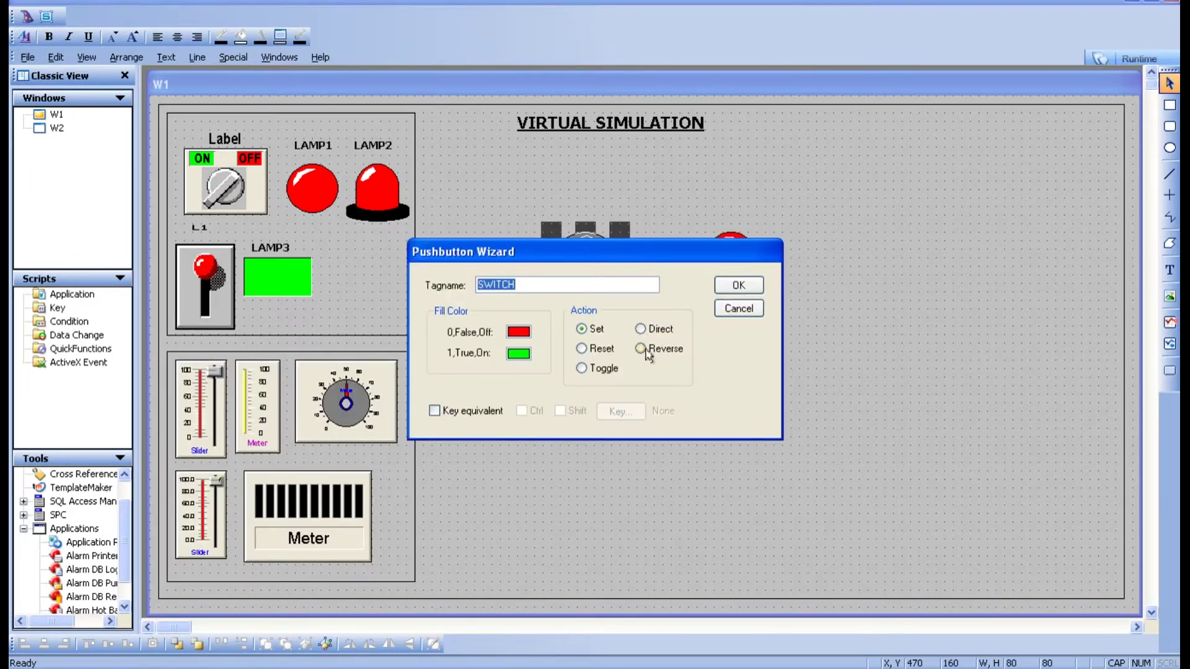
left_click(656, 334)
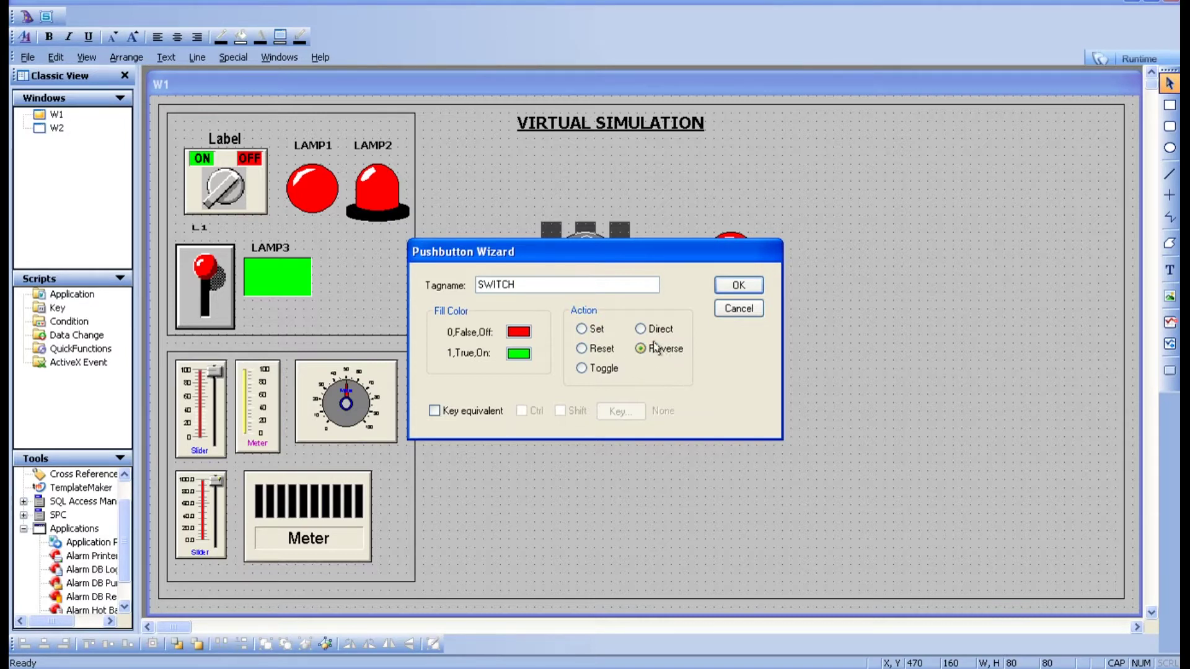
left_click(737, 290)
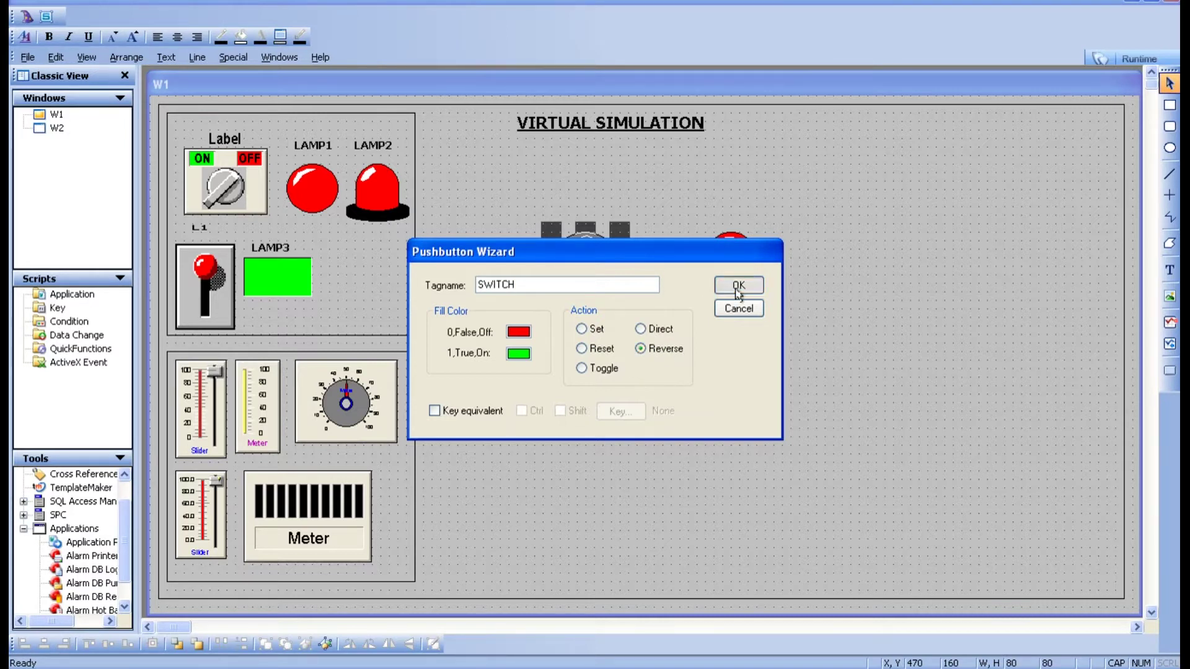
left_click(719, 358)
Test in runtime how the Reverse pushbutton controls the circular light, and return to development mode
left_click(1112, 64)
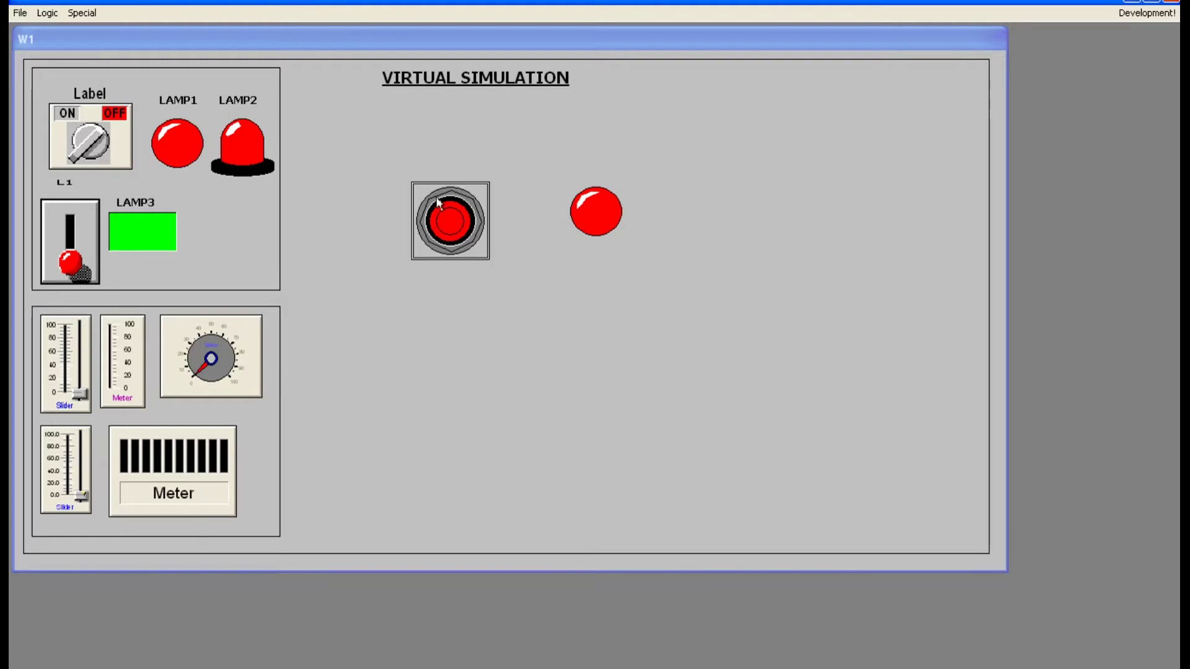
left_click(453, 229)
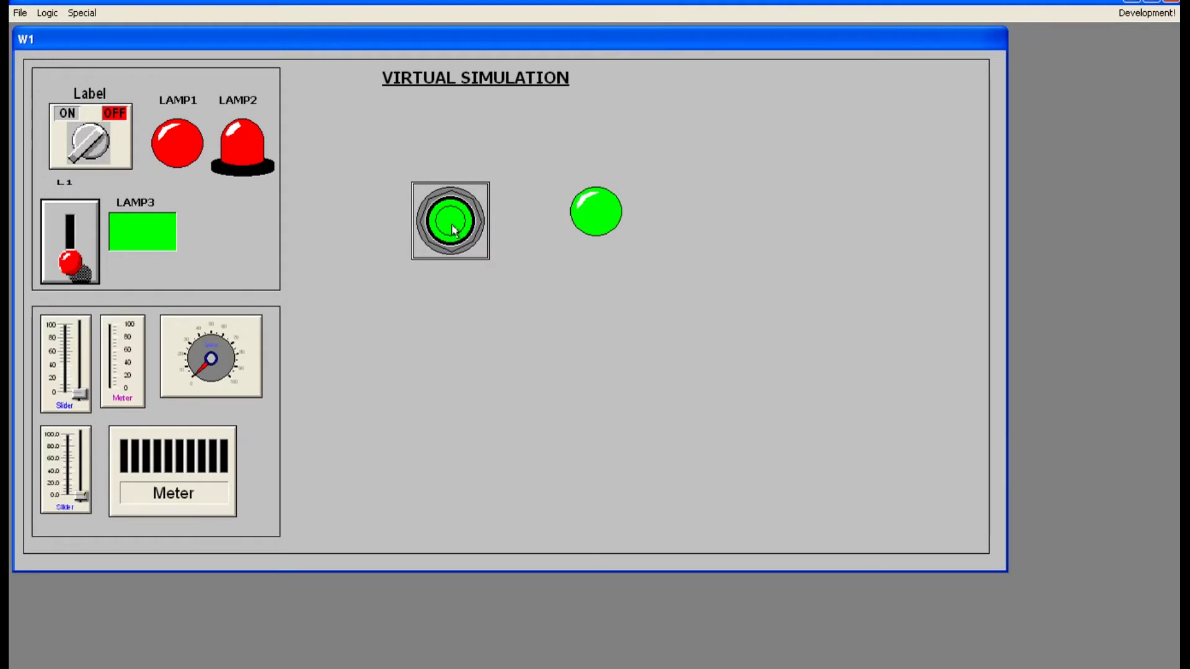
left_click(453, 230)
left_click(452, 231)
left_click(453, 230)
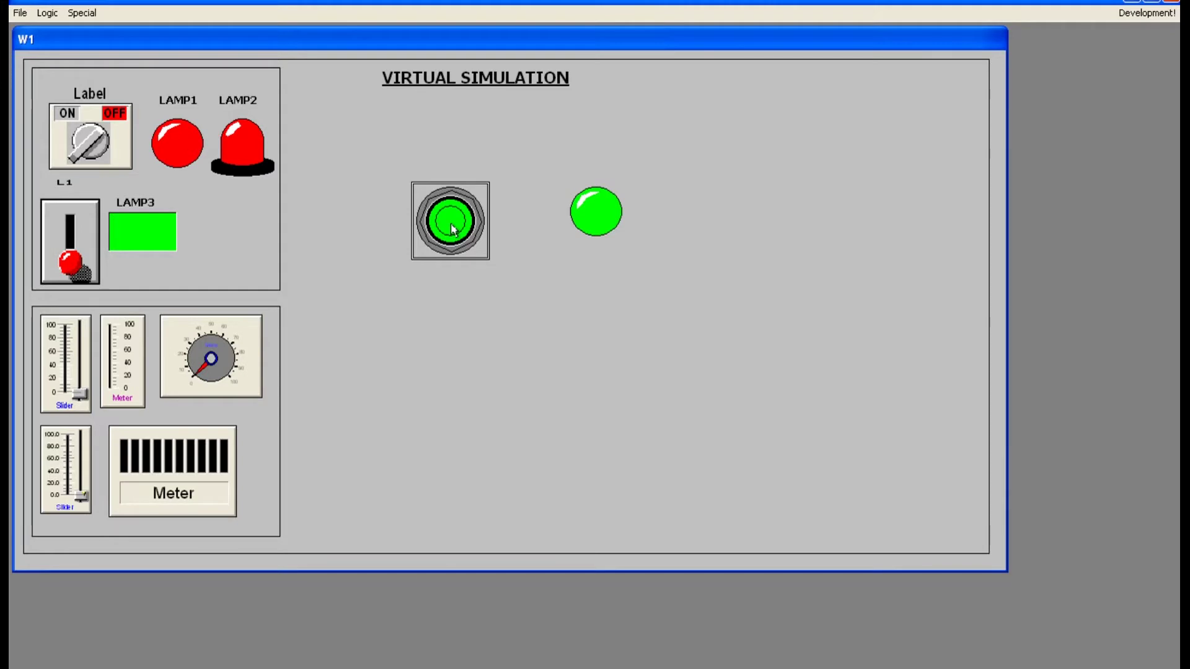
left_click(453, 230)
left_click(1145, 13)
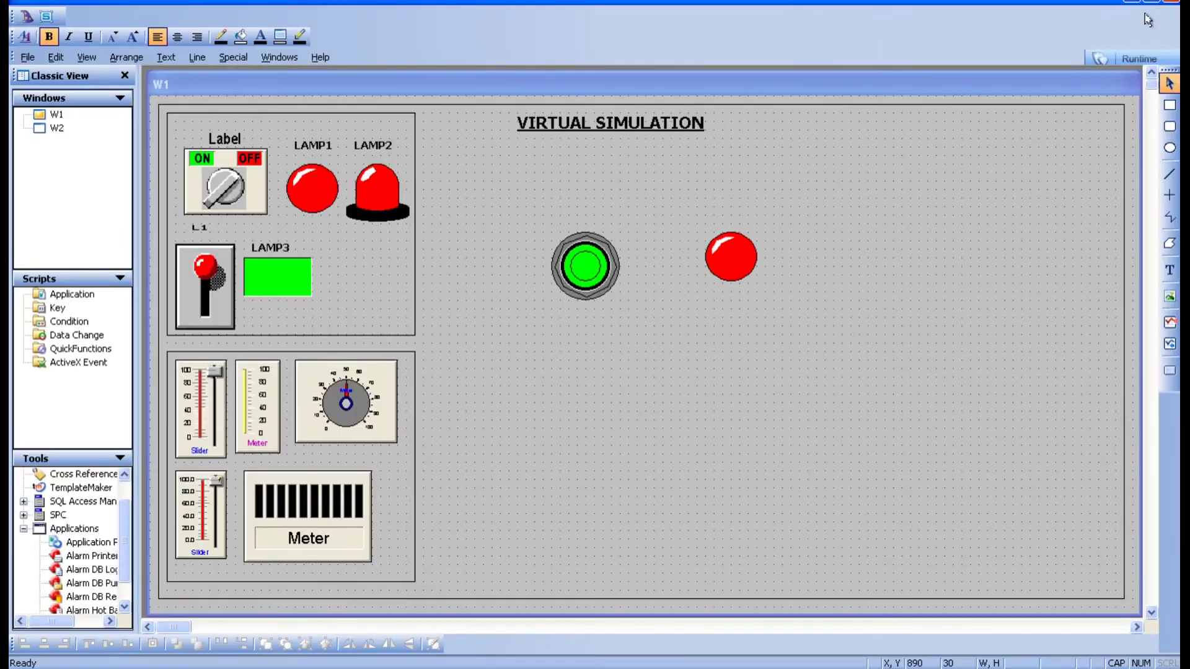
left_click(1140, 59)
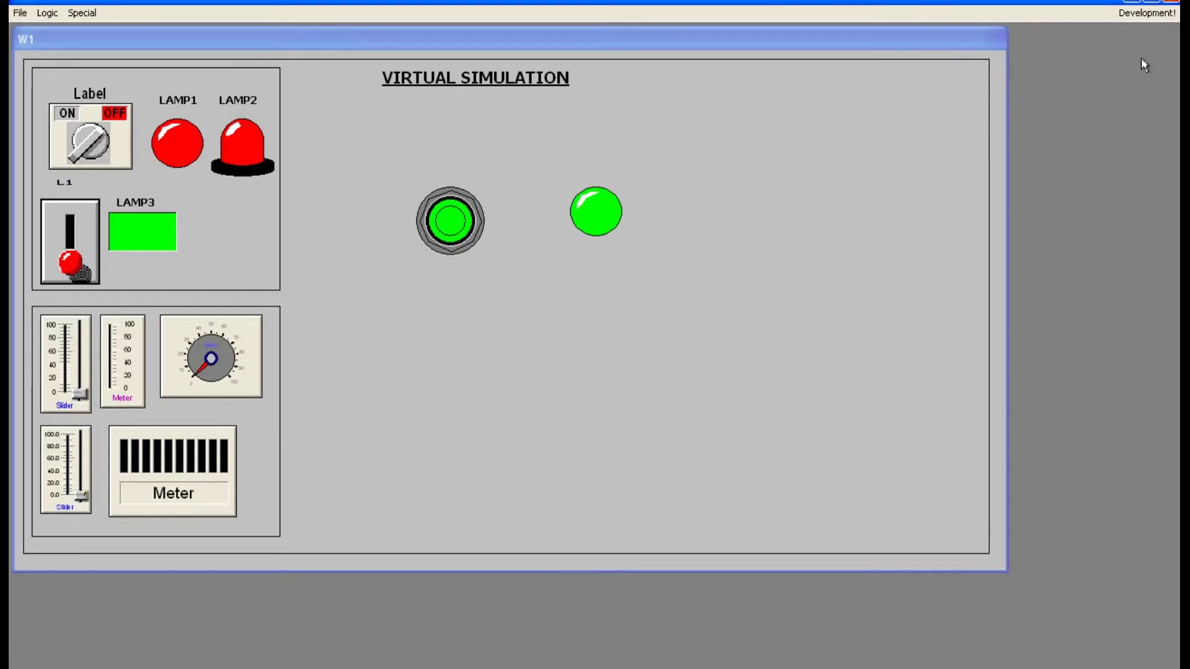
left_click(1146, 12)
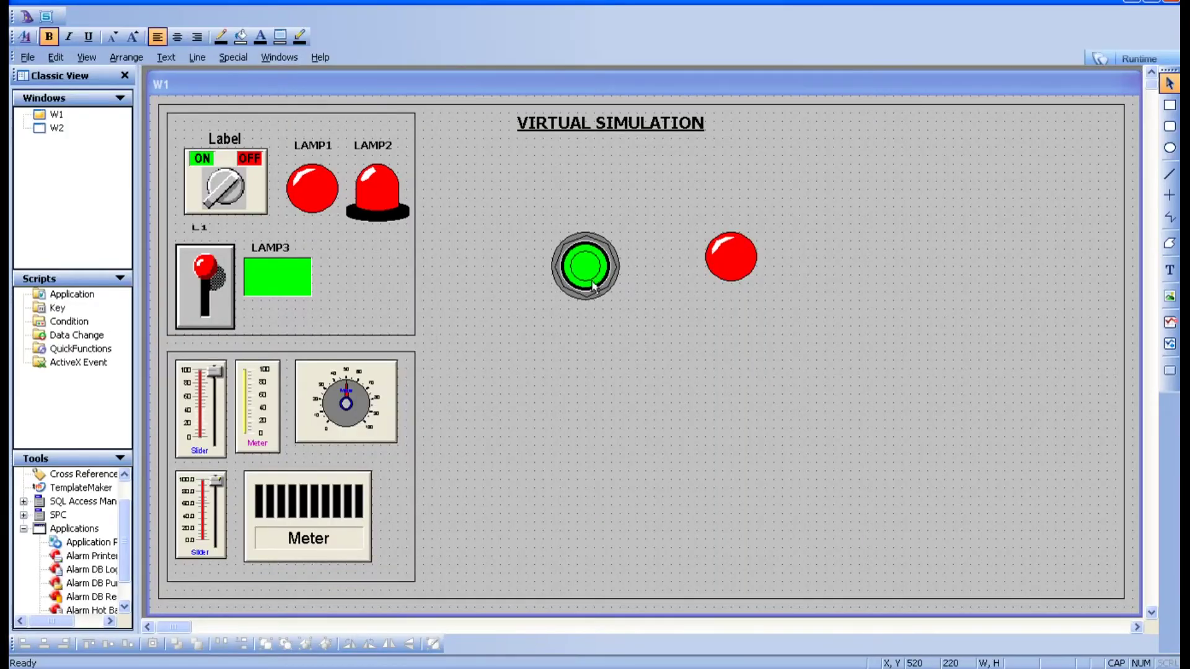
Change the action of the round pushbutton to Direct
double_click(593, 286)
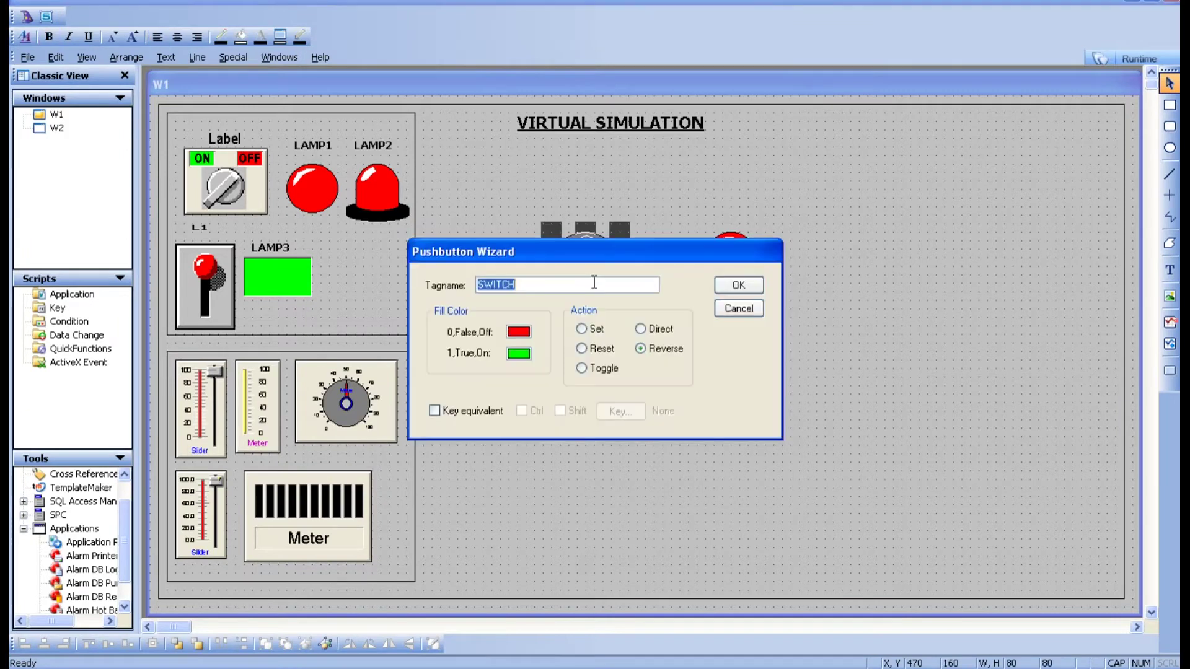
left_click(655, 336)
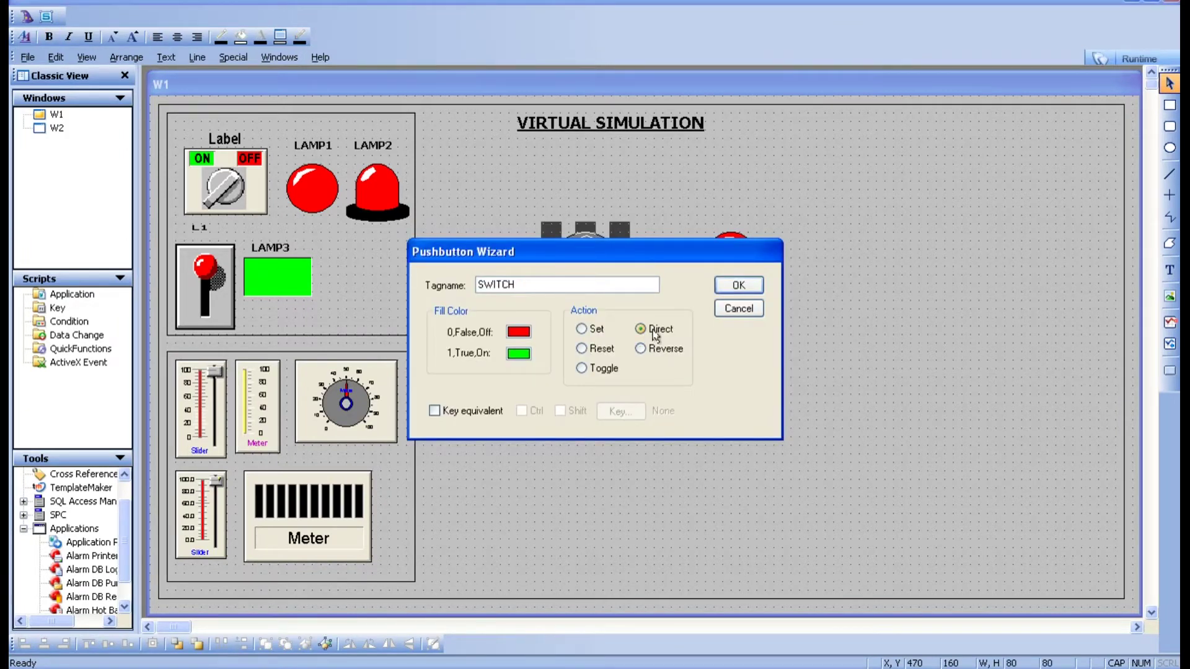
left_click(733, 292)
left_click(672, 353)
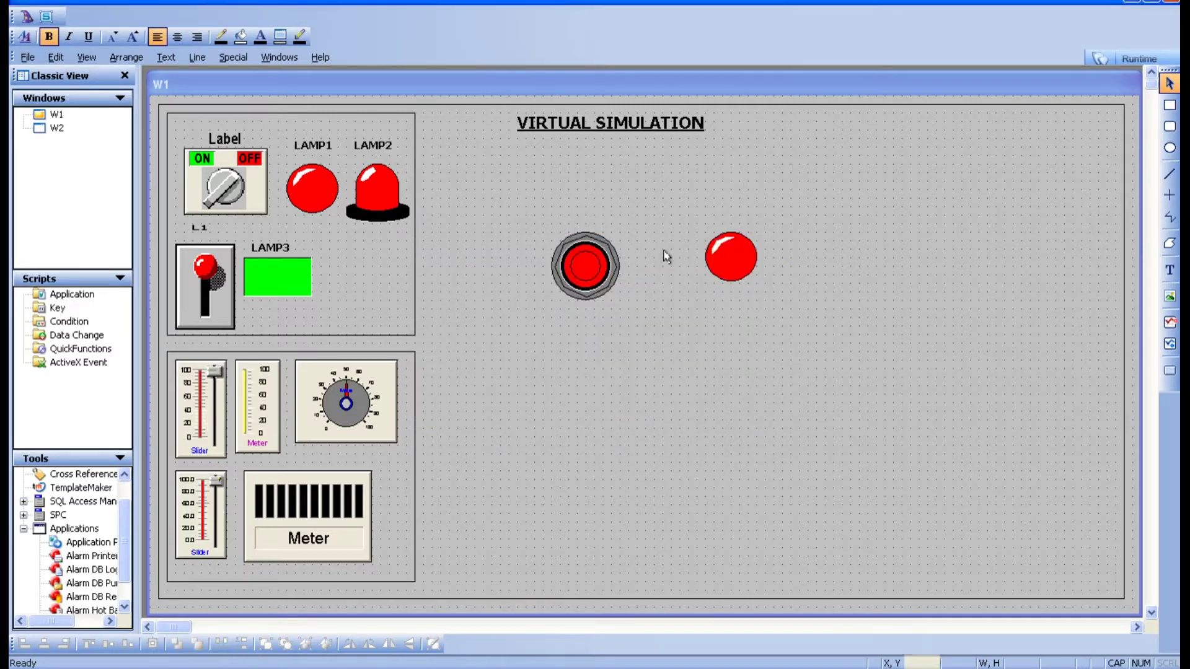
Test in runtime how the Direct pushbutton controls the circular light
left_click(1129, 61)
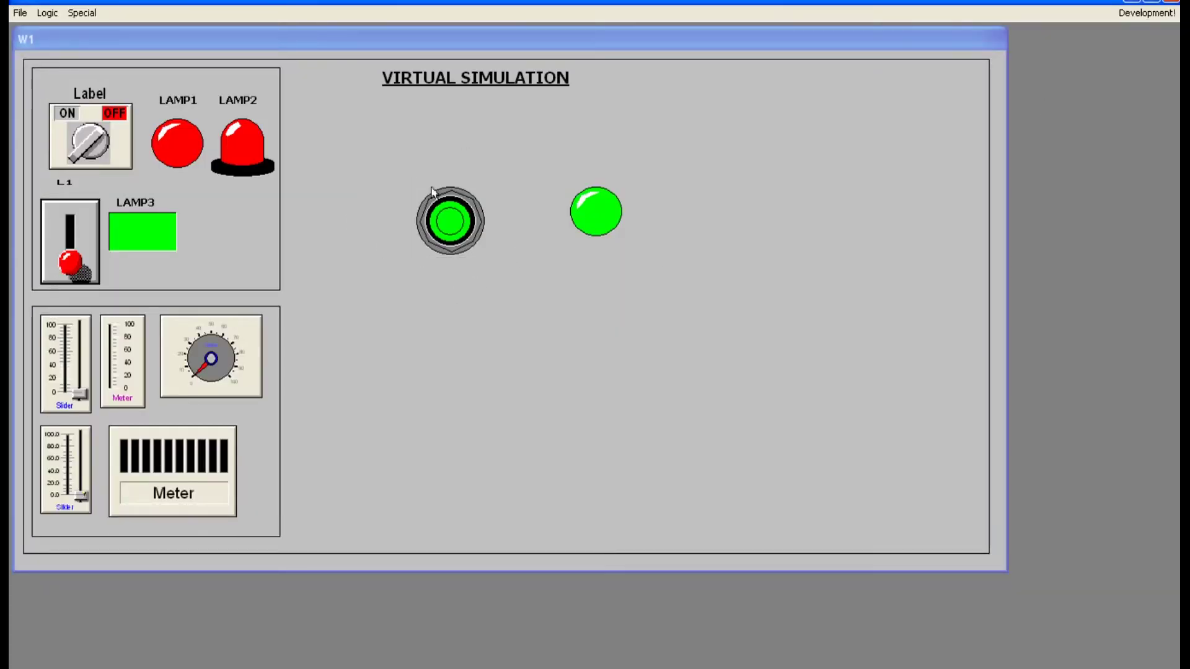
left_click(451, 221)
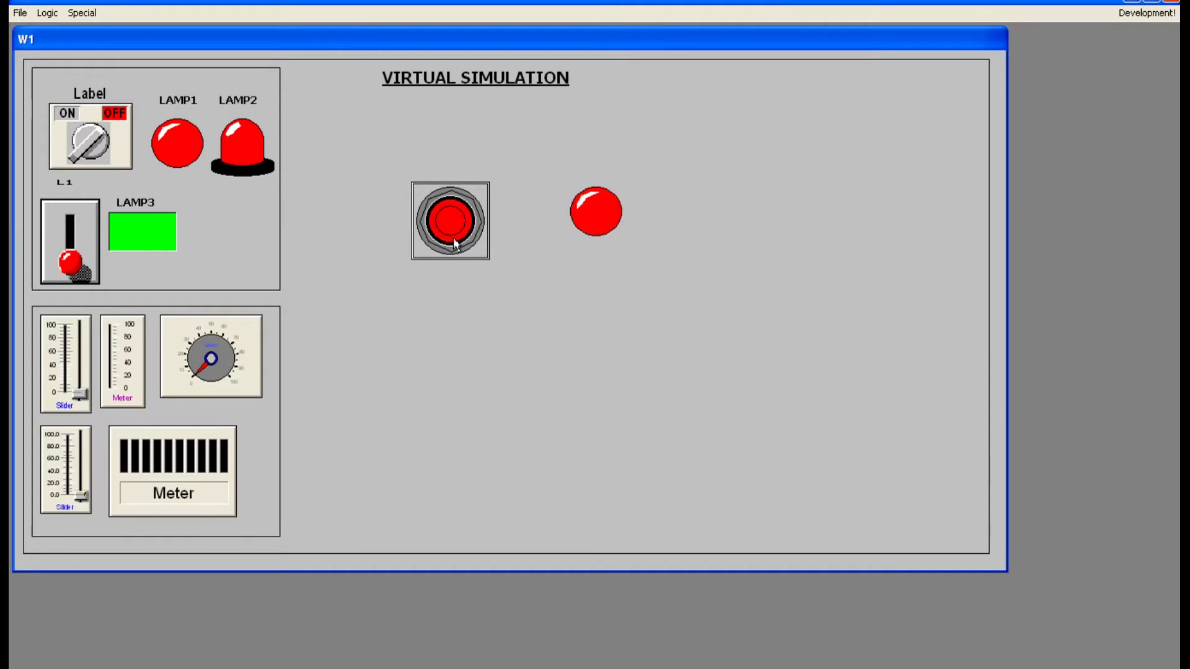
left_click(455, 243)
left_click(455, 242)
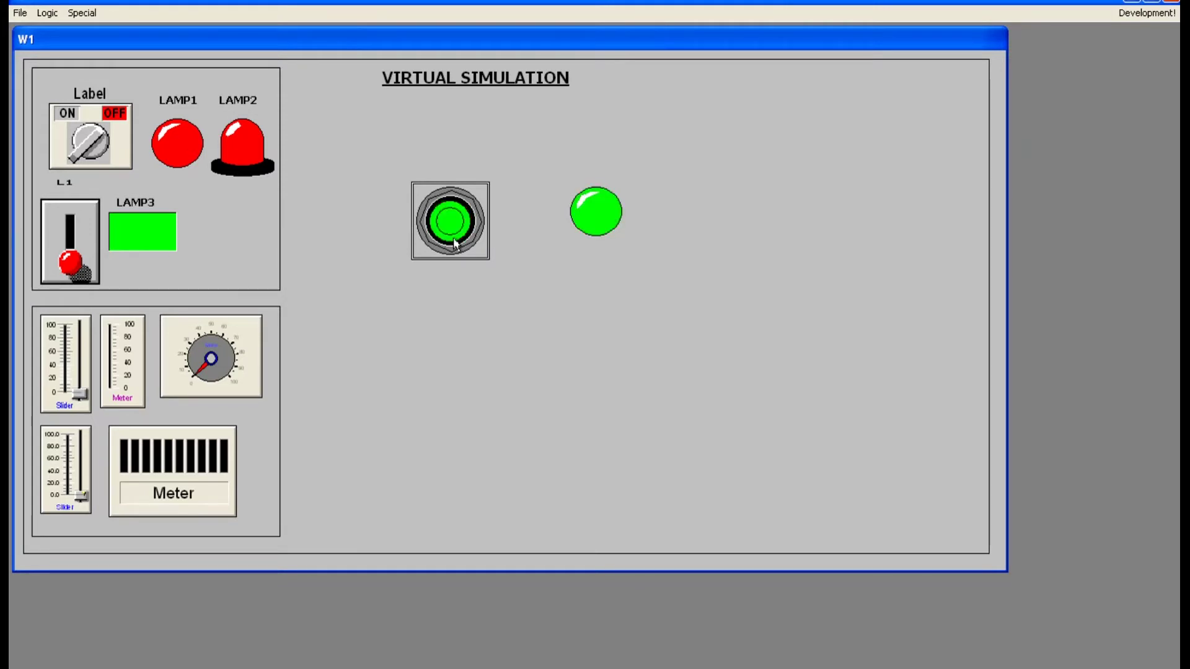
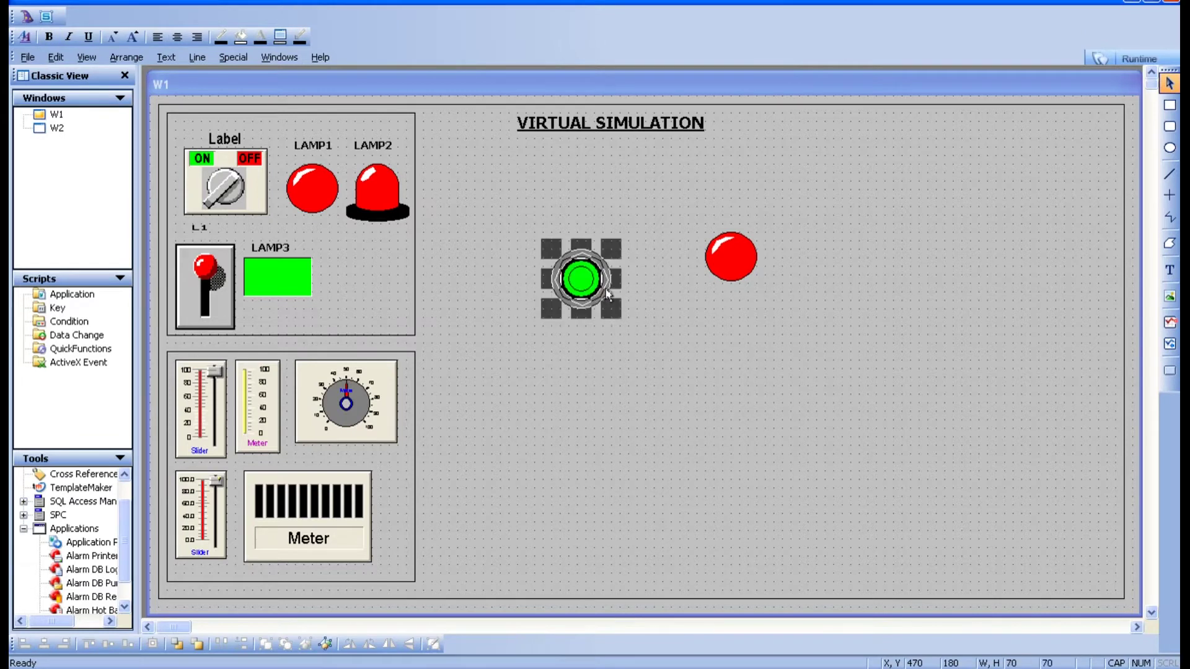
Duplicate the round pushbutton and place the copy below the original
right_click(589, 288)
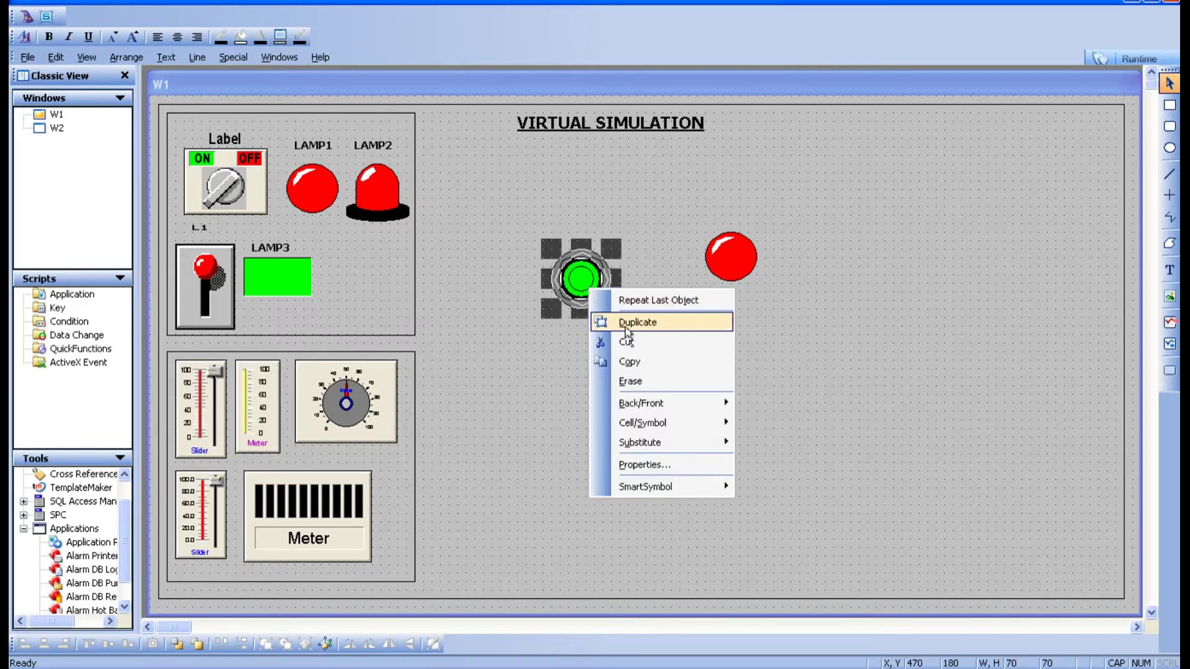
left_click(627, 329)
left_click(579, 379)
left_click(667, 392)
Duplicate the circular light and place the copy below the original, beside the lower pushbutton
left_click(739, 255)
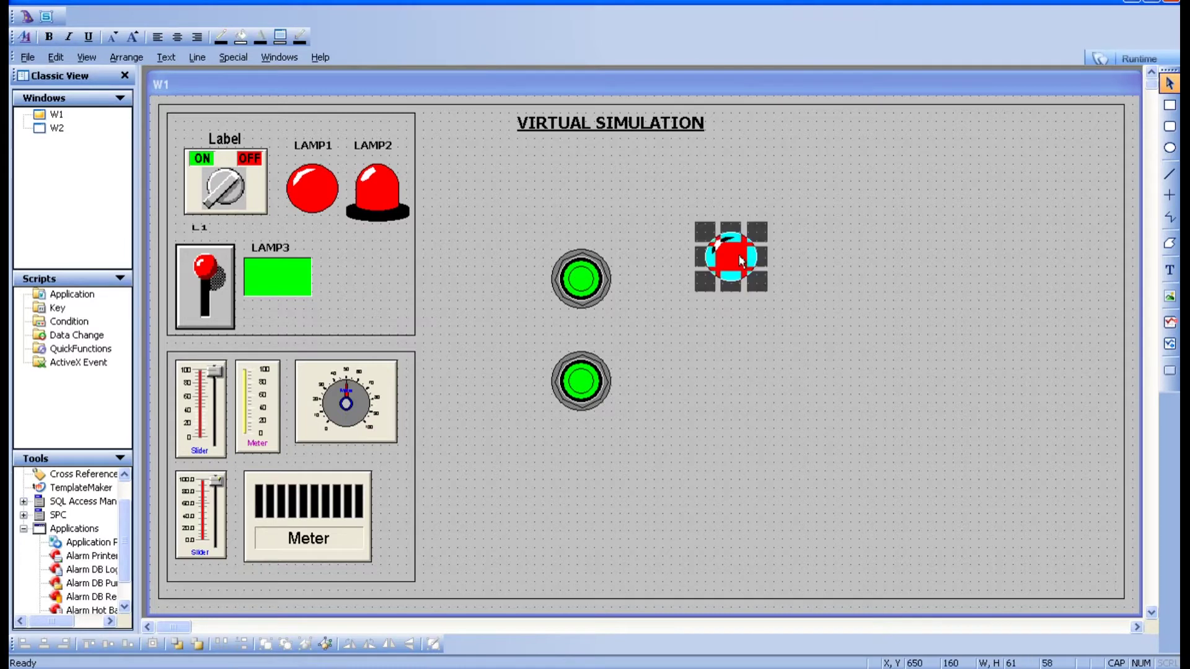
right_click(740, 260)
left_click(775, 289)
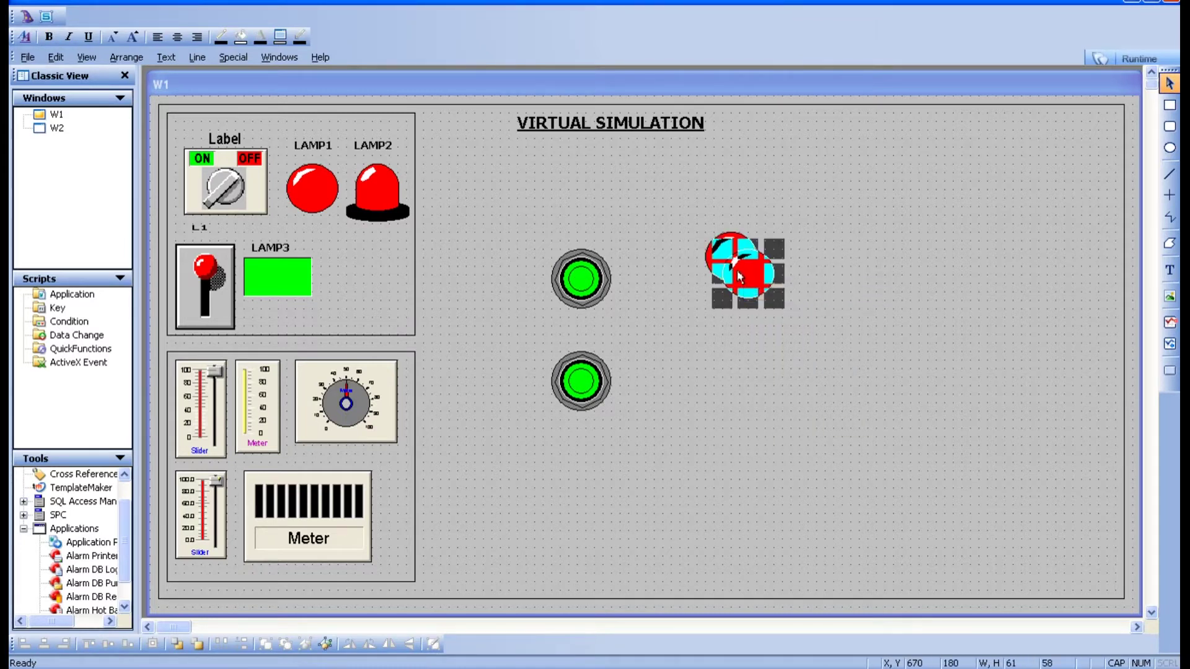
left_click_drag(732, 297, 723, 401)
left_click(536, 295)
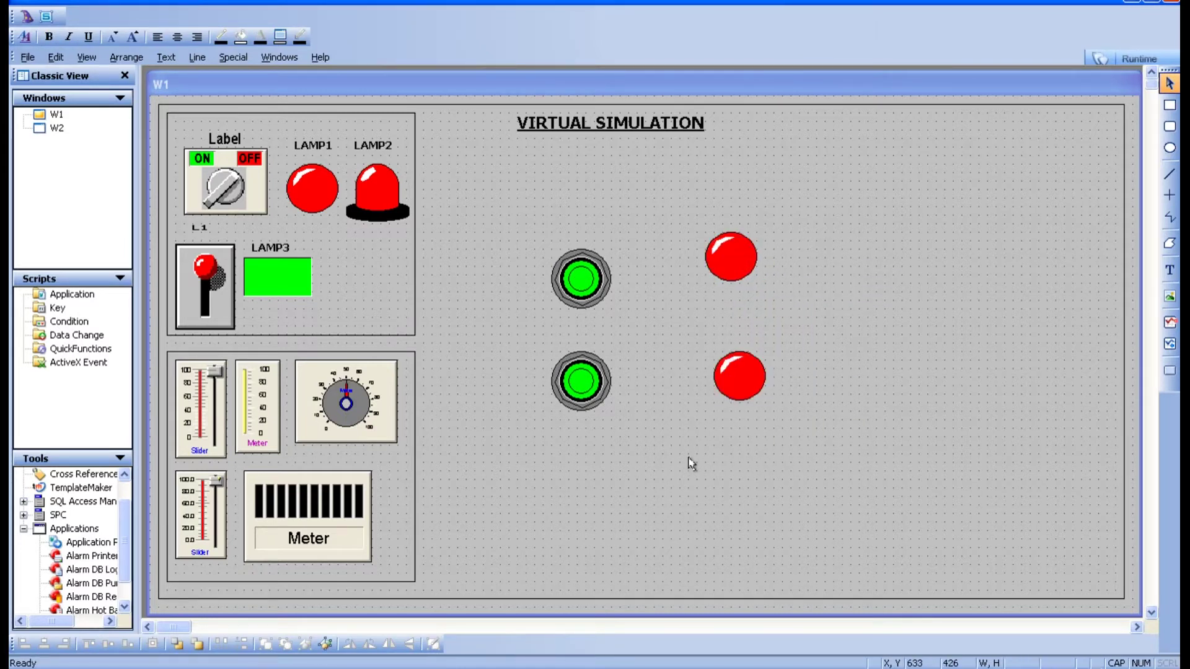
Link the upper round pushbutton to the SWITCH tag and choose its action
double_click(582, 287)
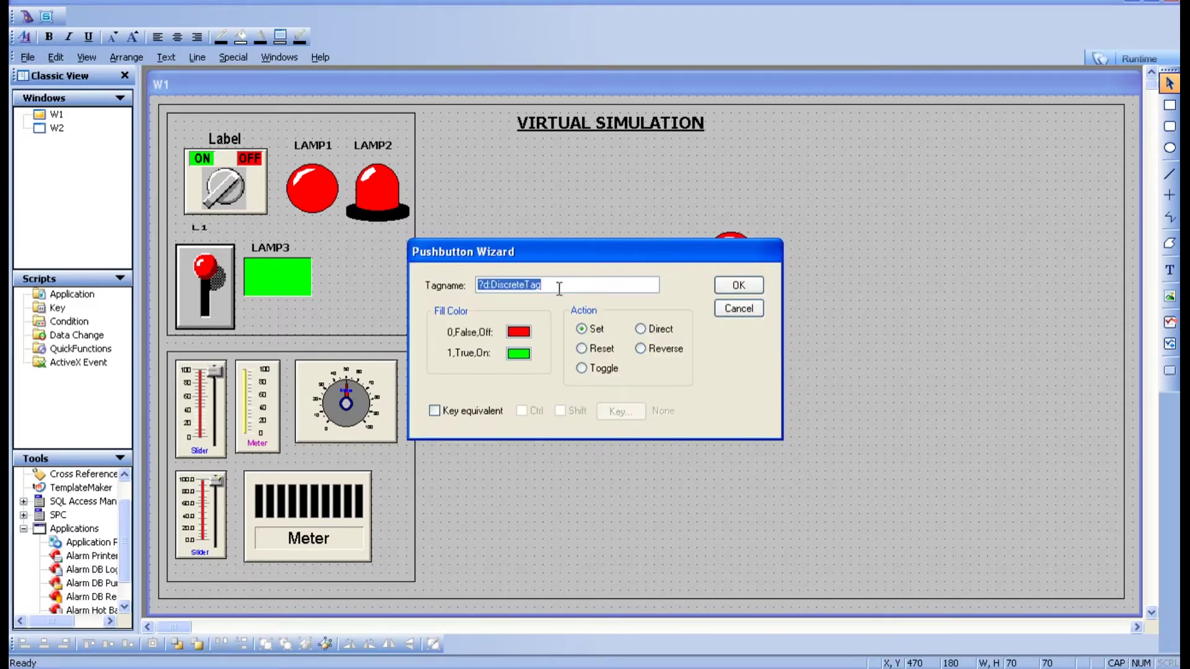
key("Delete")
double_click(559, 285)
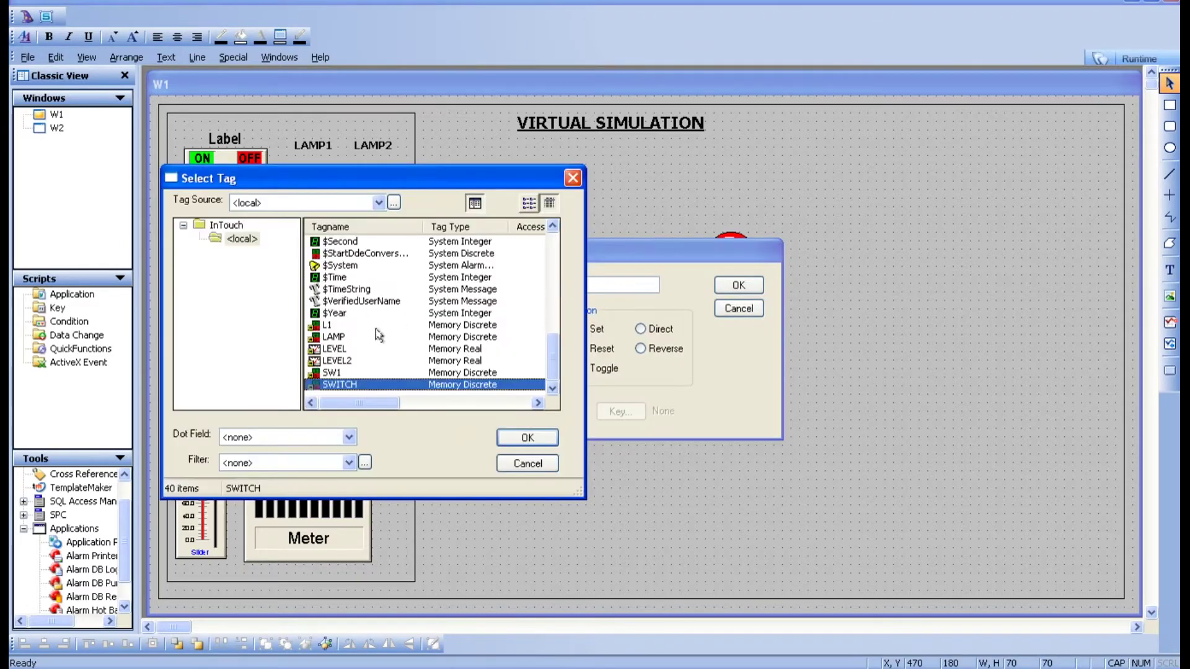
double_click(345, 384)
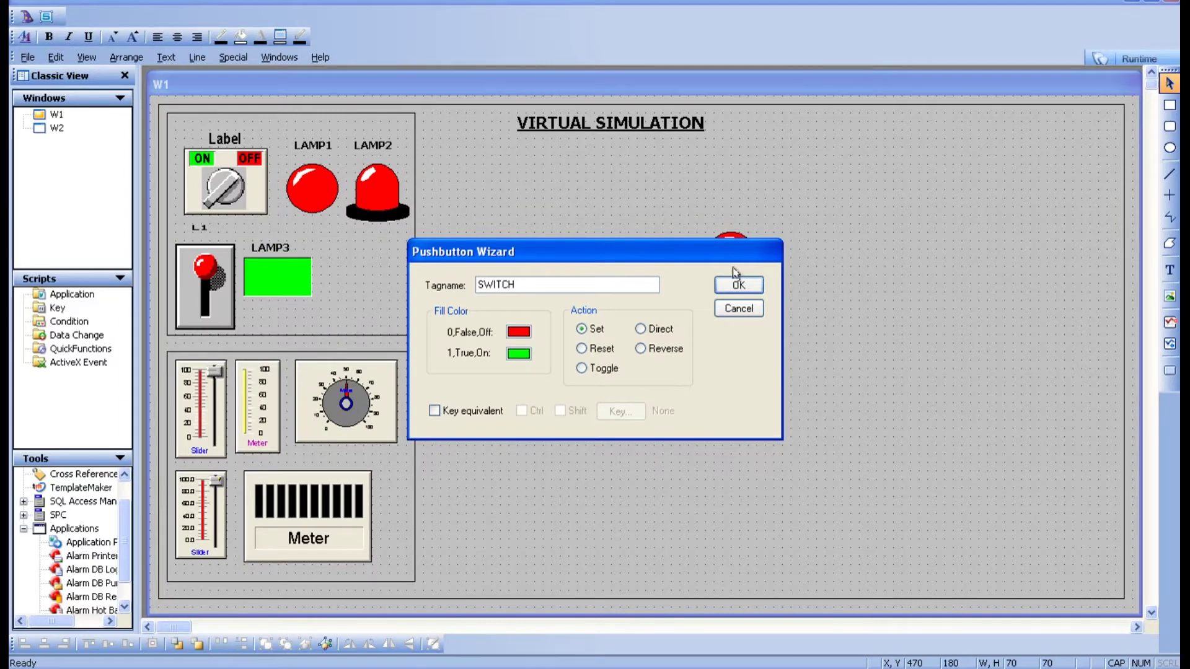
left_click(662, 350)
left_click(731, 285)
Check the tag expression of the upper circular light
double_click(728, 254)
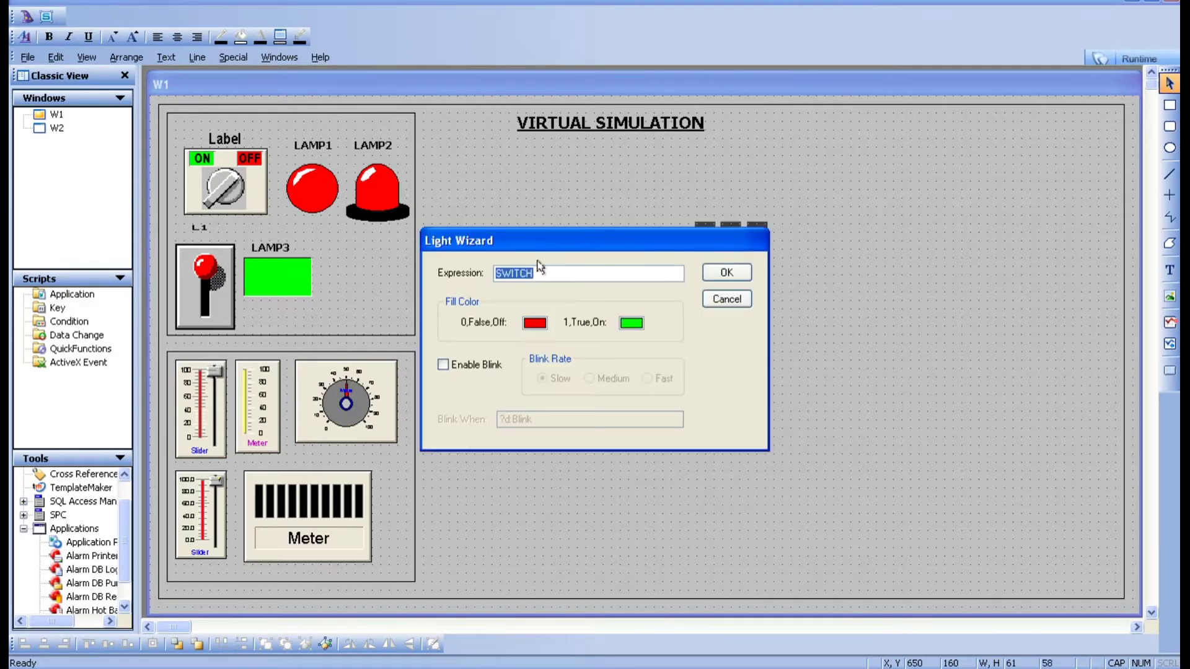
left_click(719, 273)
Link the lower round pushbutton to the SW1 tag with the Reverse action
left_click(582, 381)
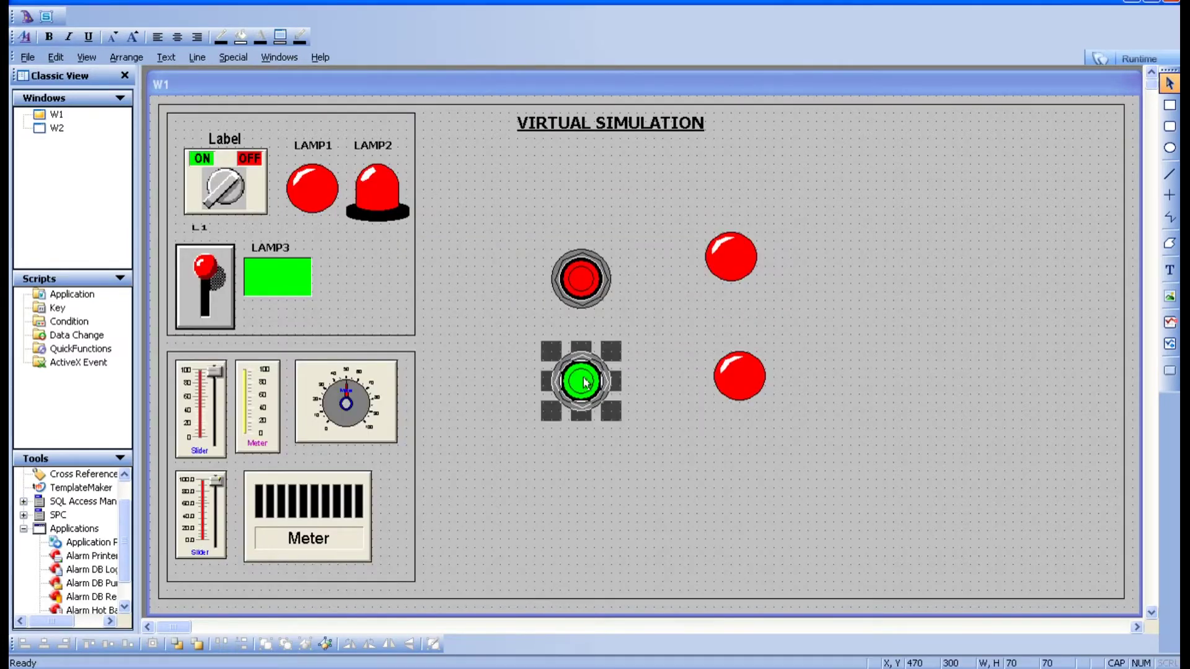
double_click(586, 382)
key("Delete")
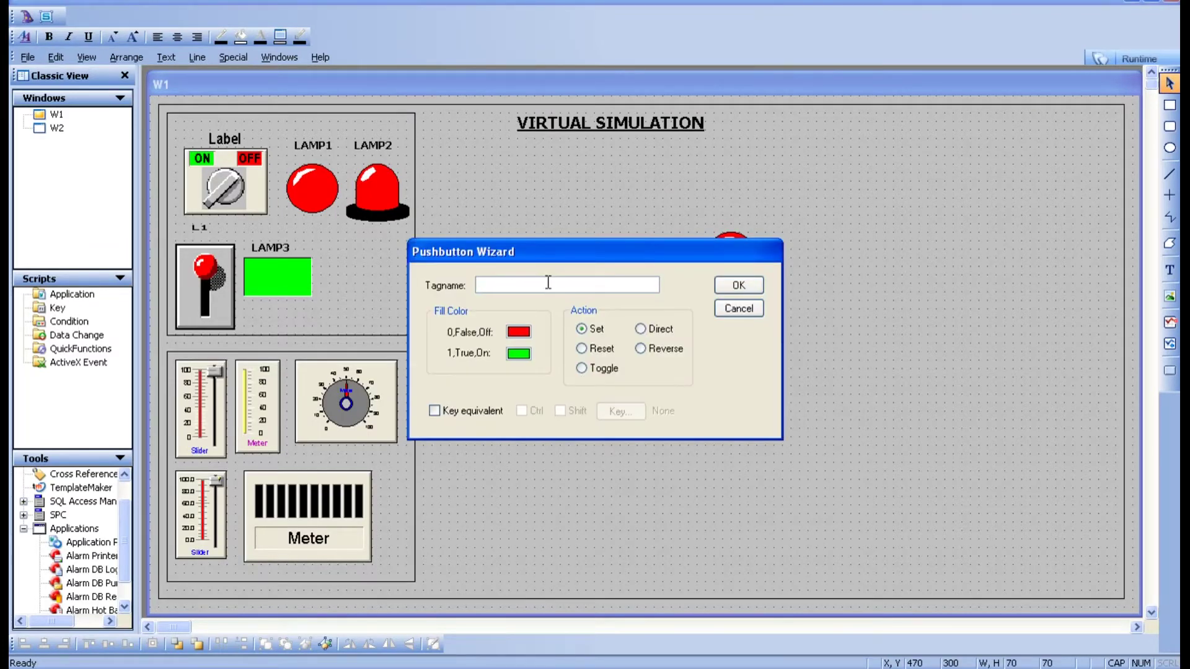
double_click(547, 285)
double_click(334, 372)
left_click(746, 286)
Link the lower circular light to the lower pushbutton's tag, and move the upper light down level with the upper pushbutton
double_click(743, 381)
key("BackSpace")
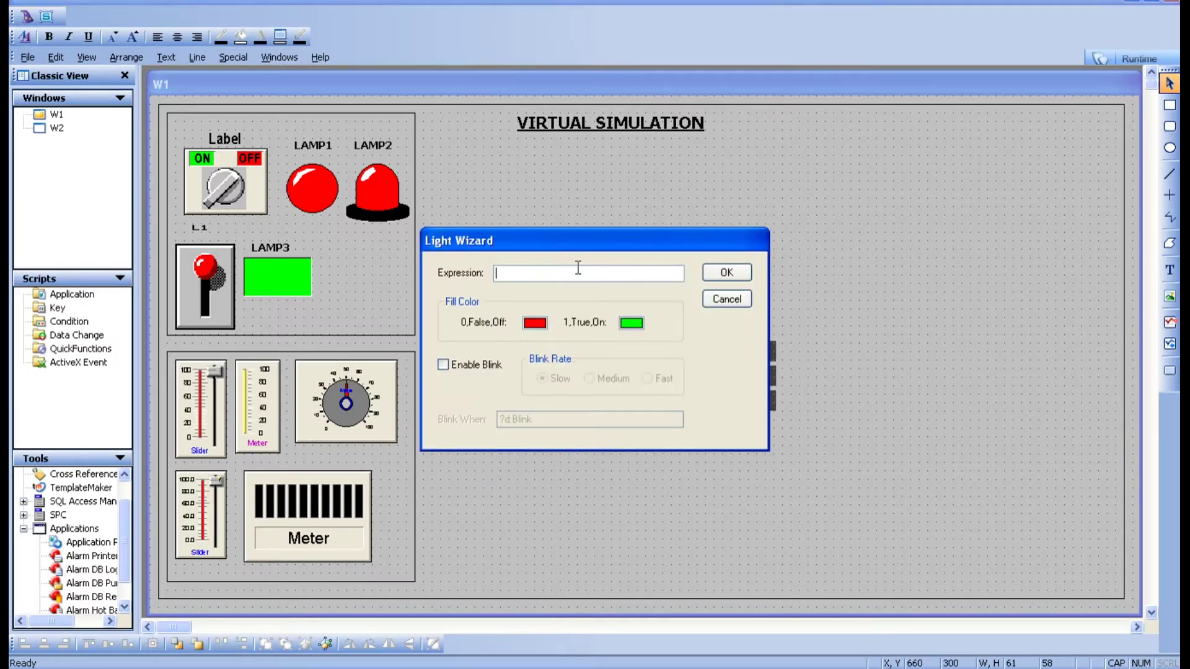
left_click(718, 272)
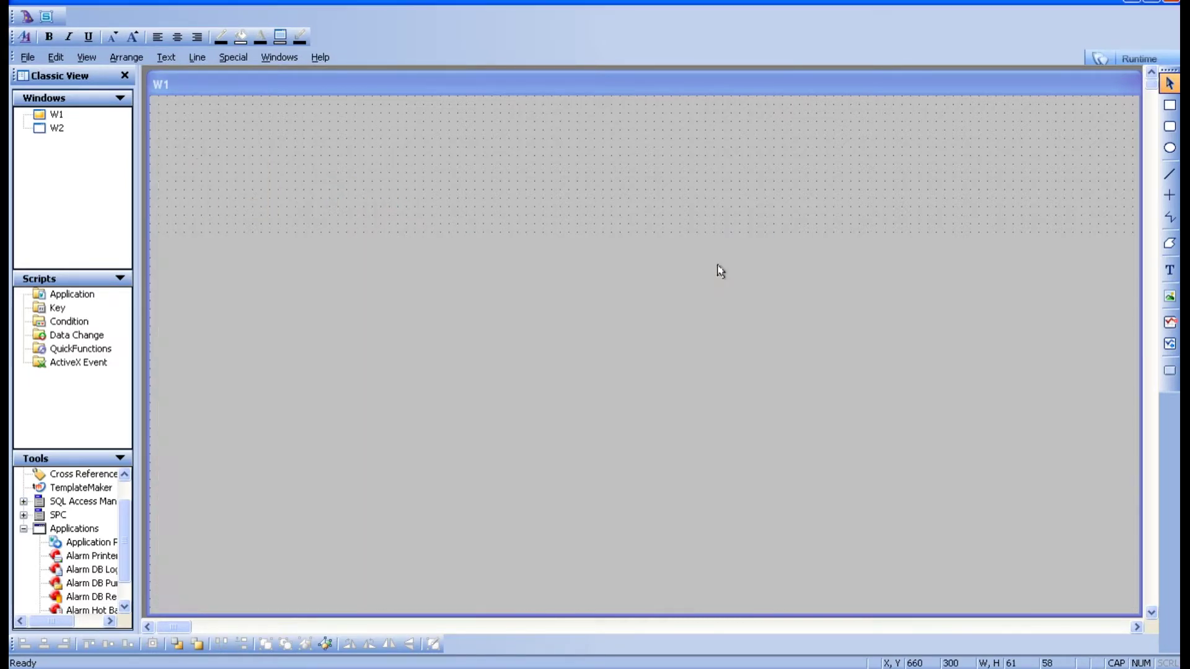
left_click_drag(735, 256, 744, 280)
left_click(888, 353)
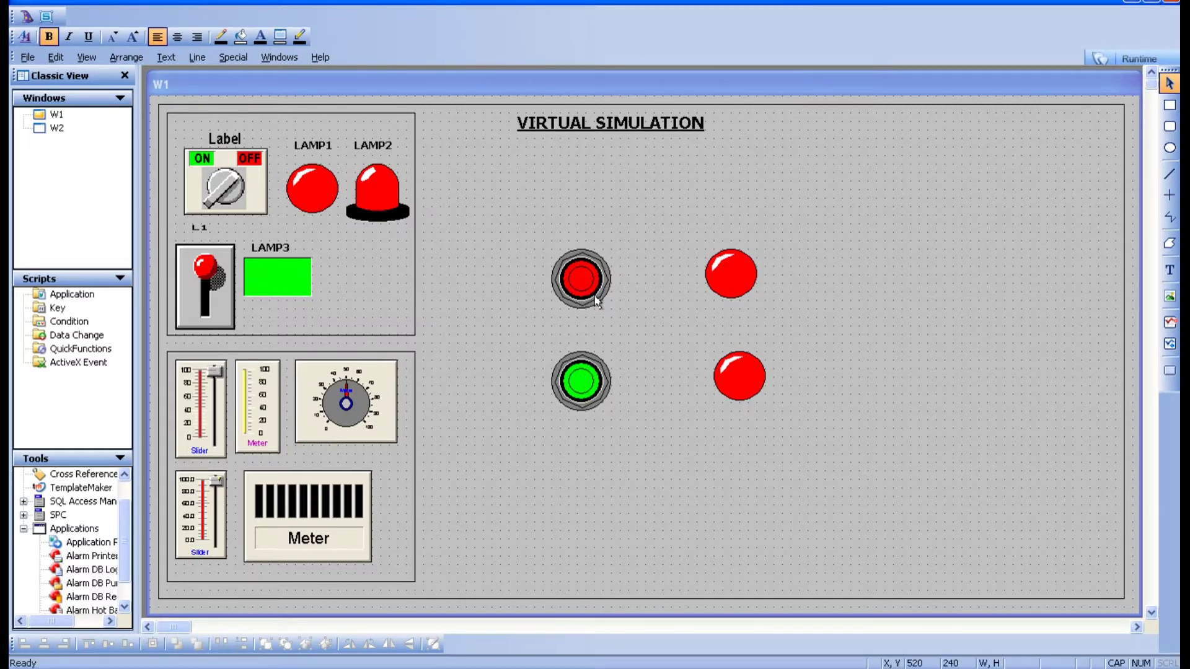
Add the text label DIRECT beside the upper pushbutton and REVERSE beside the lower one
left_click(1169, 269)
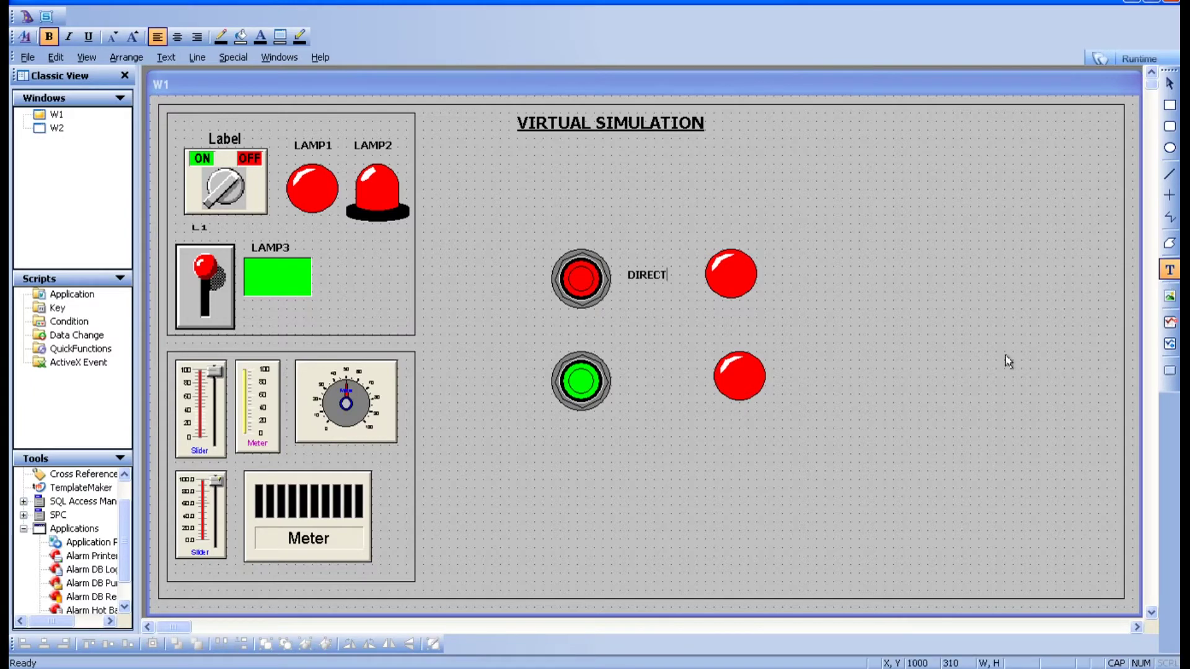
key("Escape")
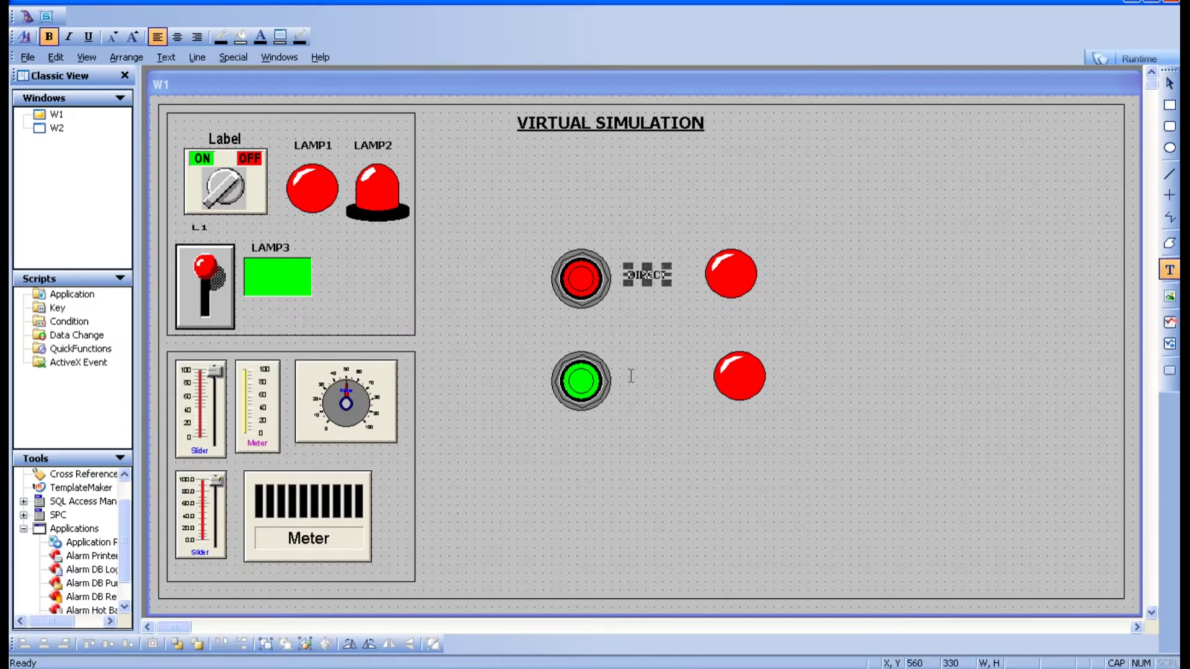
left_click(631, 375)
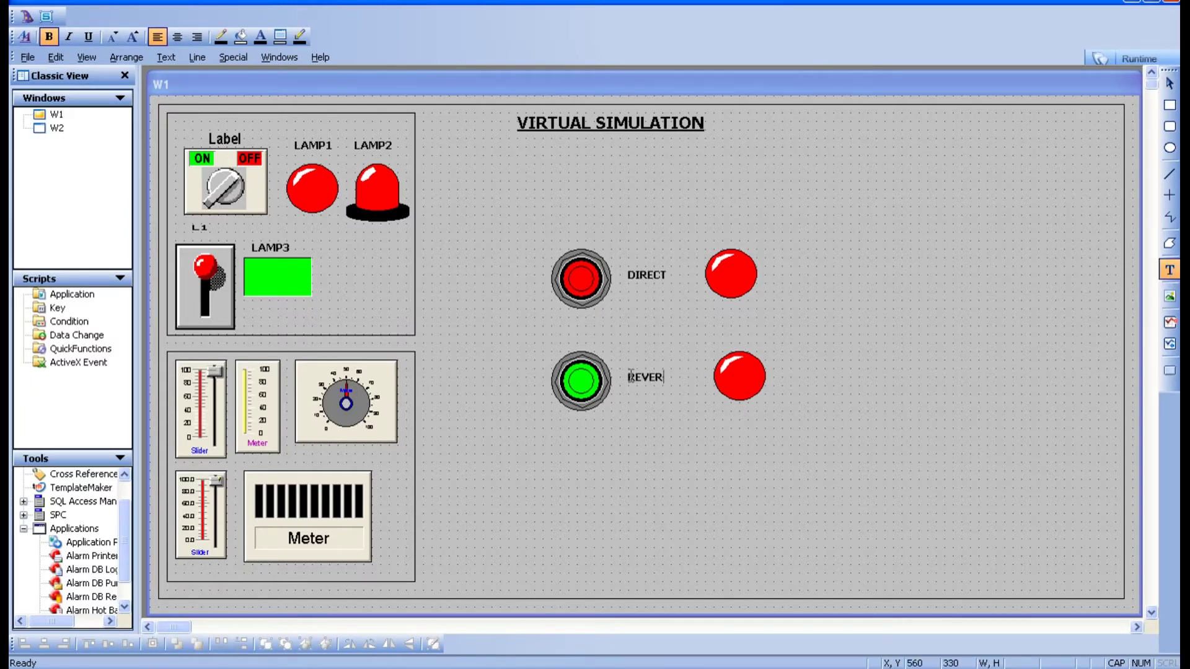
key("Escape")
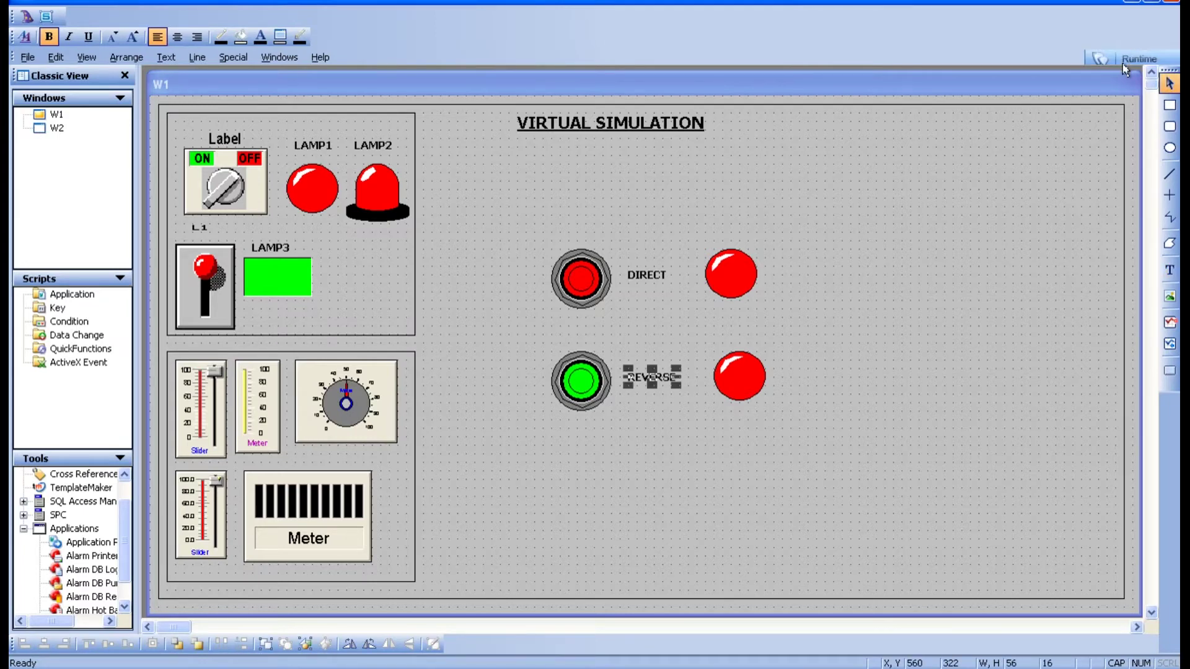
View the window briefly in runtime, and check the tag and action settings of both round pushbuttons in development
left_click(1125, 62)
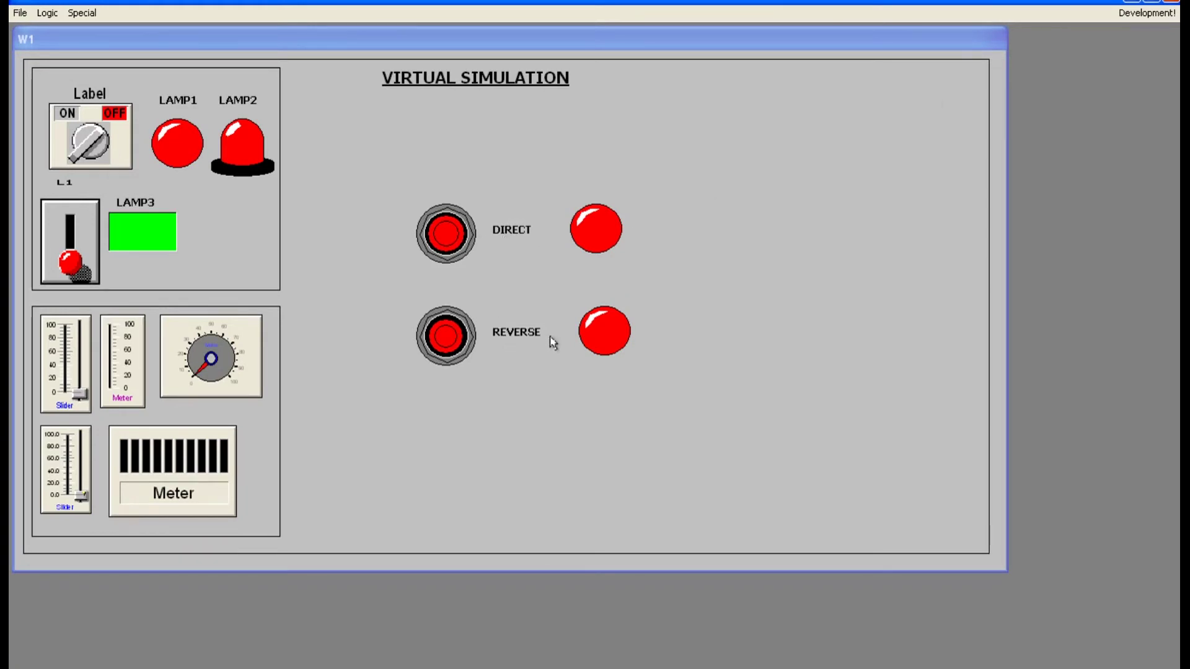
left_click(1145, 13)
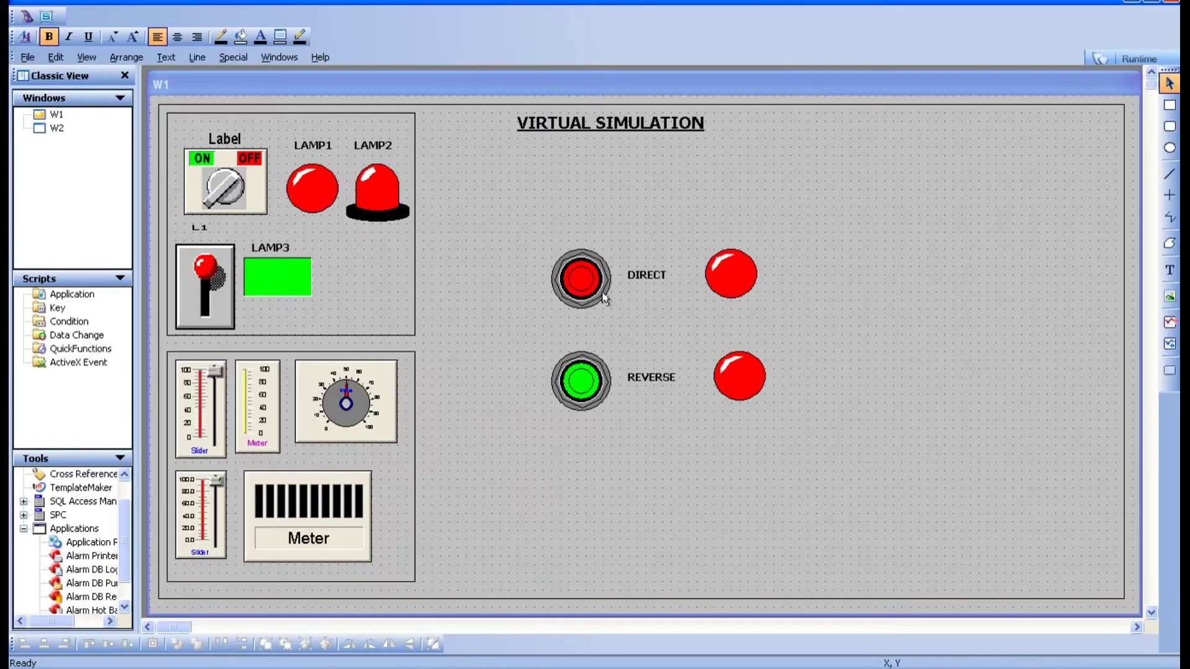
double_click(574, 395)
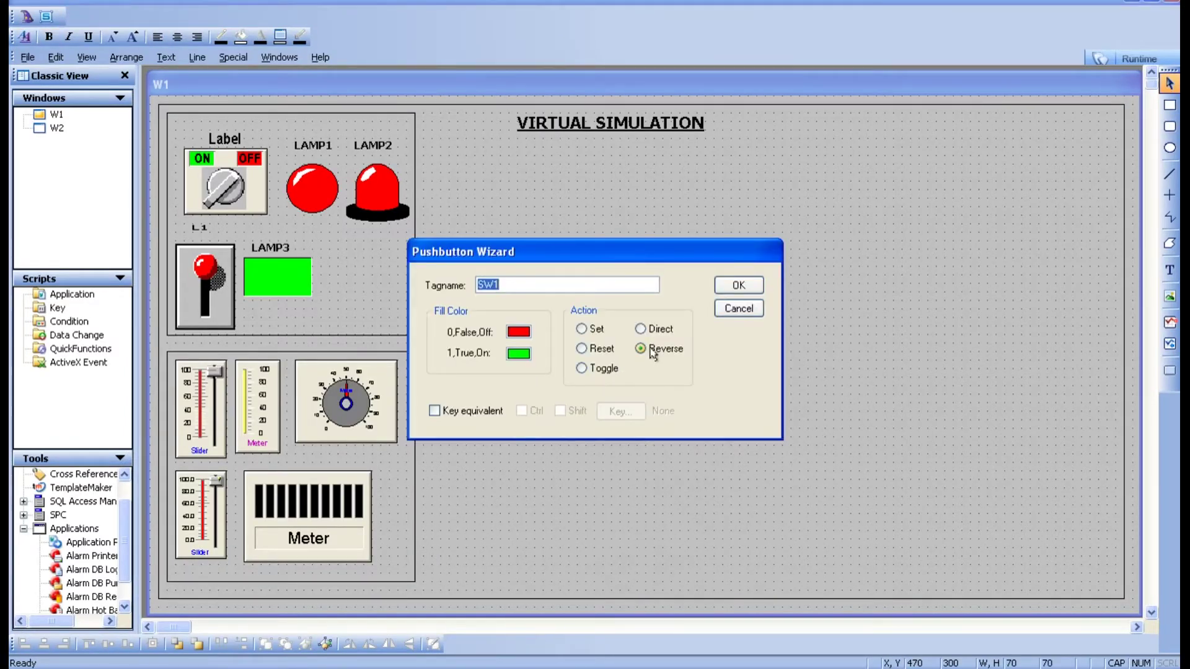
left_click(737, 307)
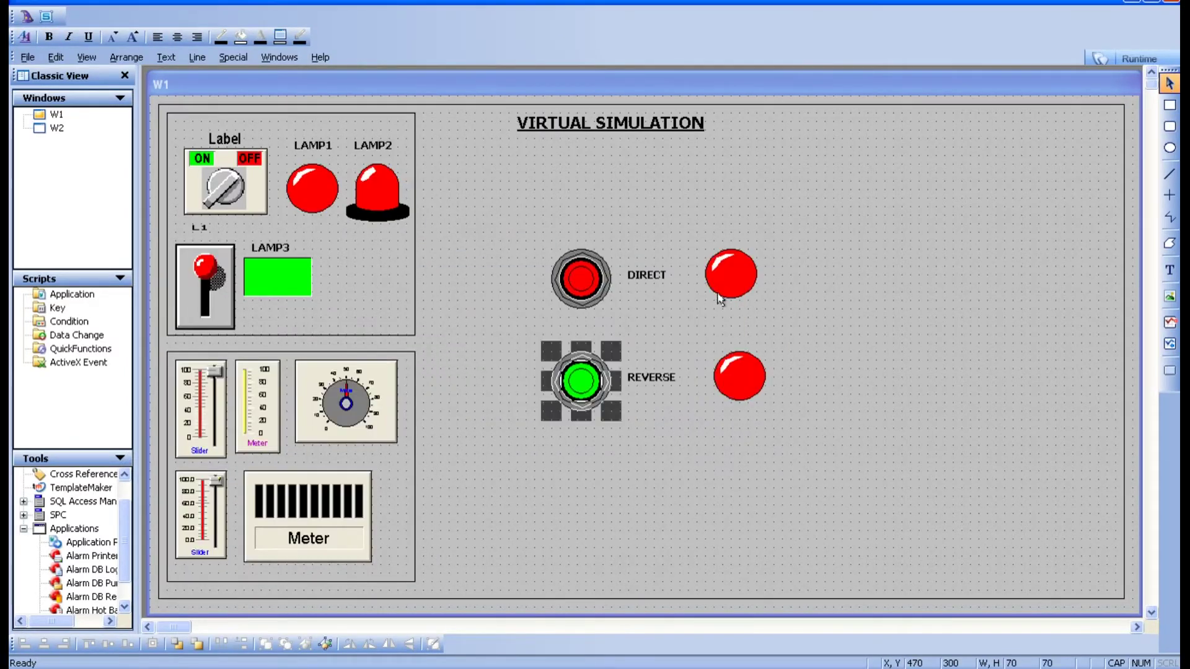
double_click(570, 278)
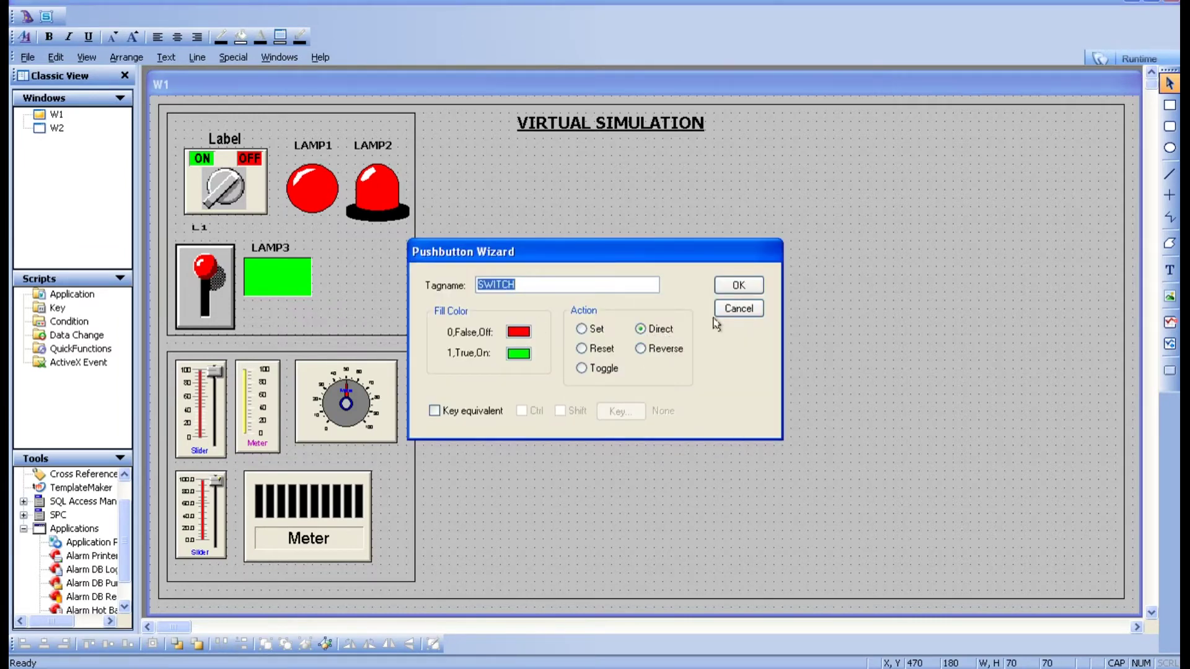
left_click(739, 285)
left_click(674, 337)
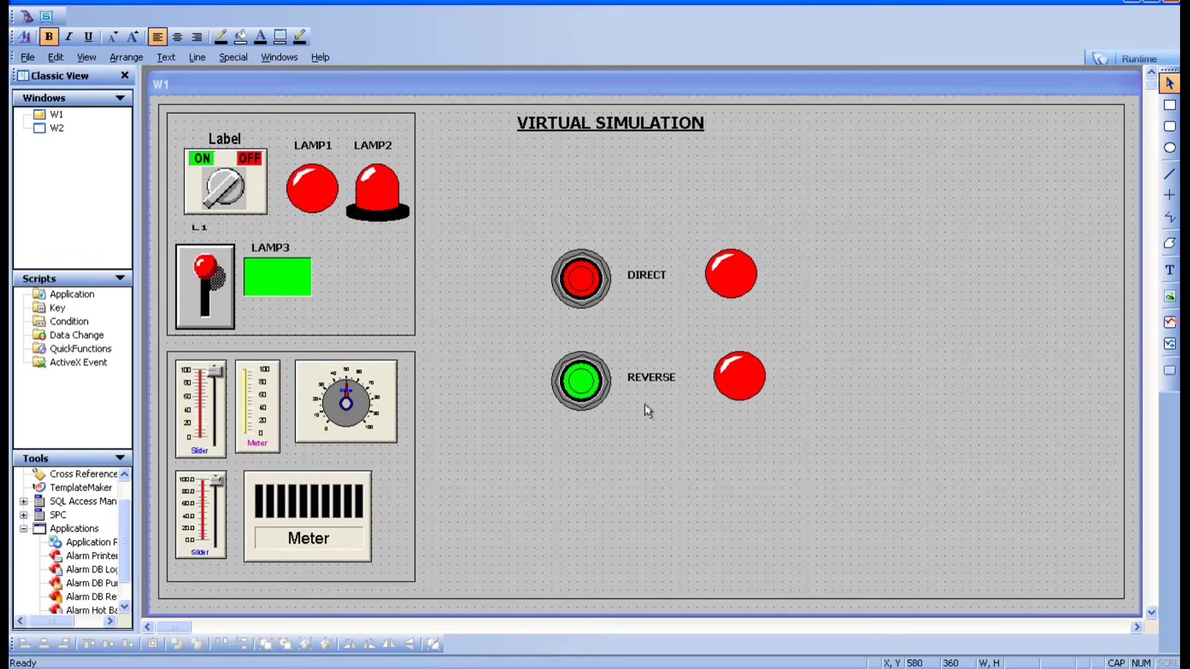
Test in runtime how the DIRECT and REVERSE pushbuttons control their circular lights, and return to development
left_click(1123, 61)
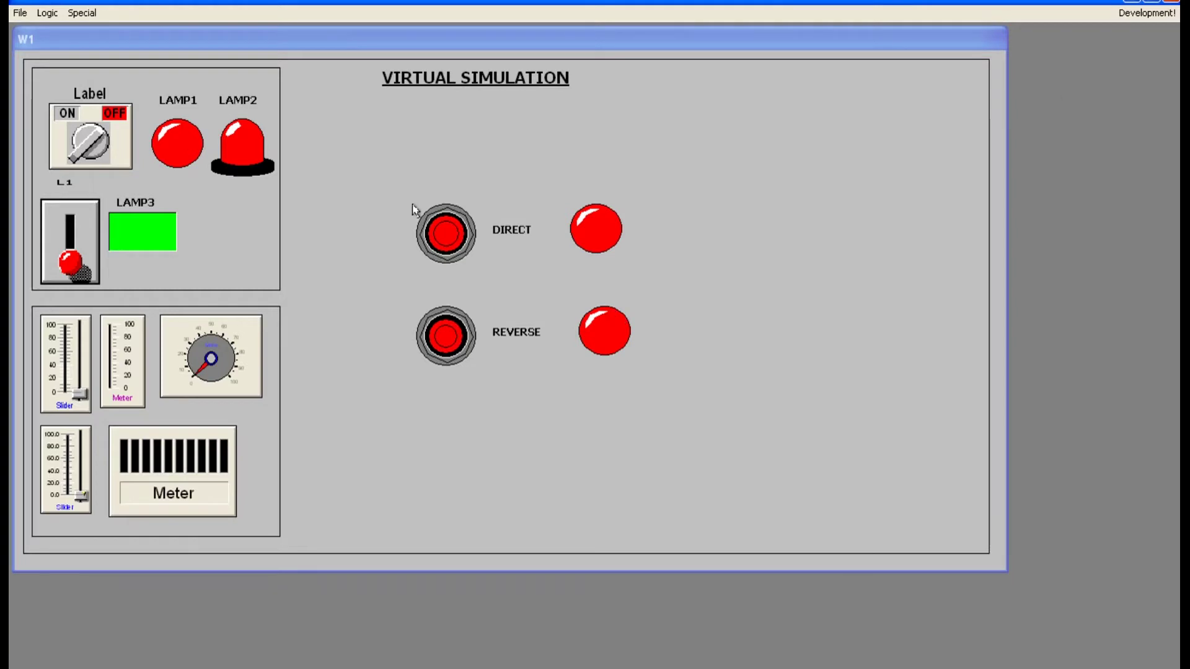
left_click(452, 239)
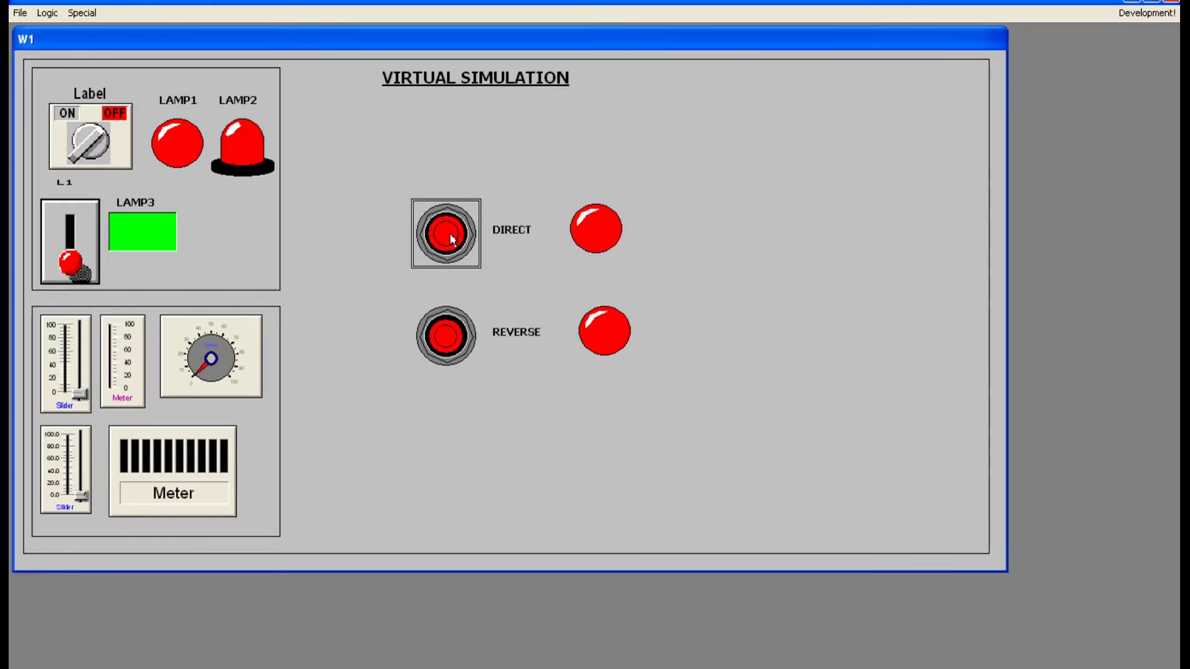
left_click(452, 239)
left_click(451, 238)
left_click(452, 238)
left_click(452, 239)
left_click(452, 238)
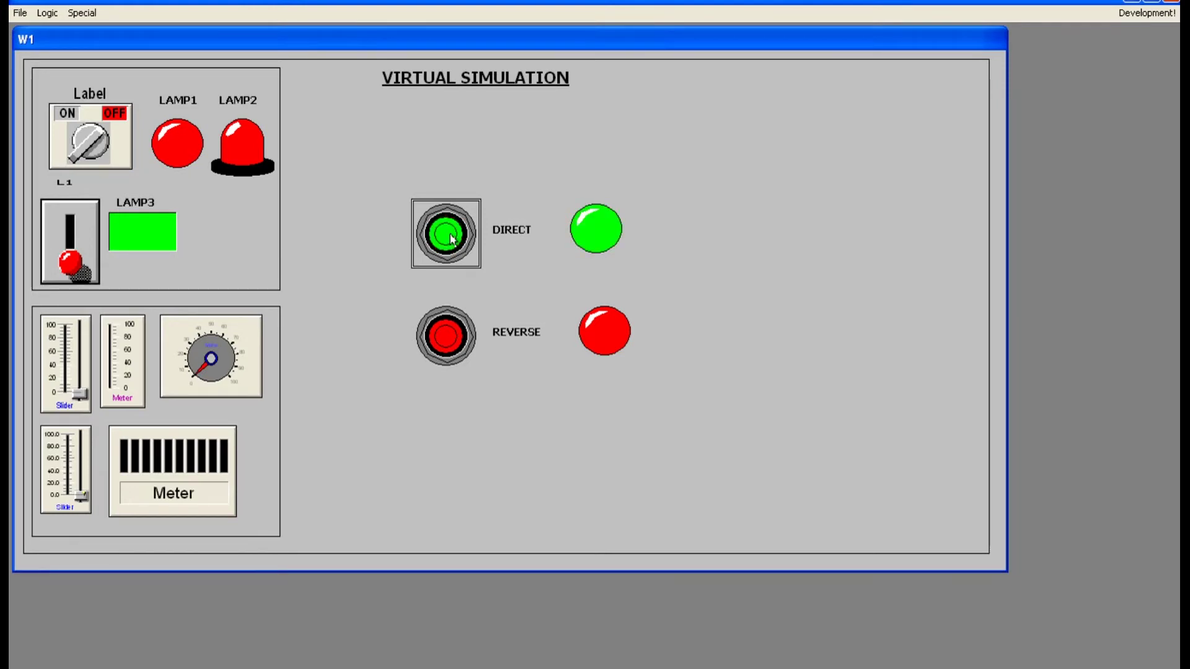
left_click(440, 335)
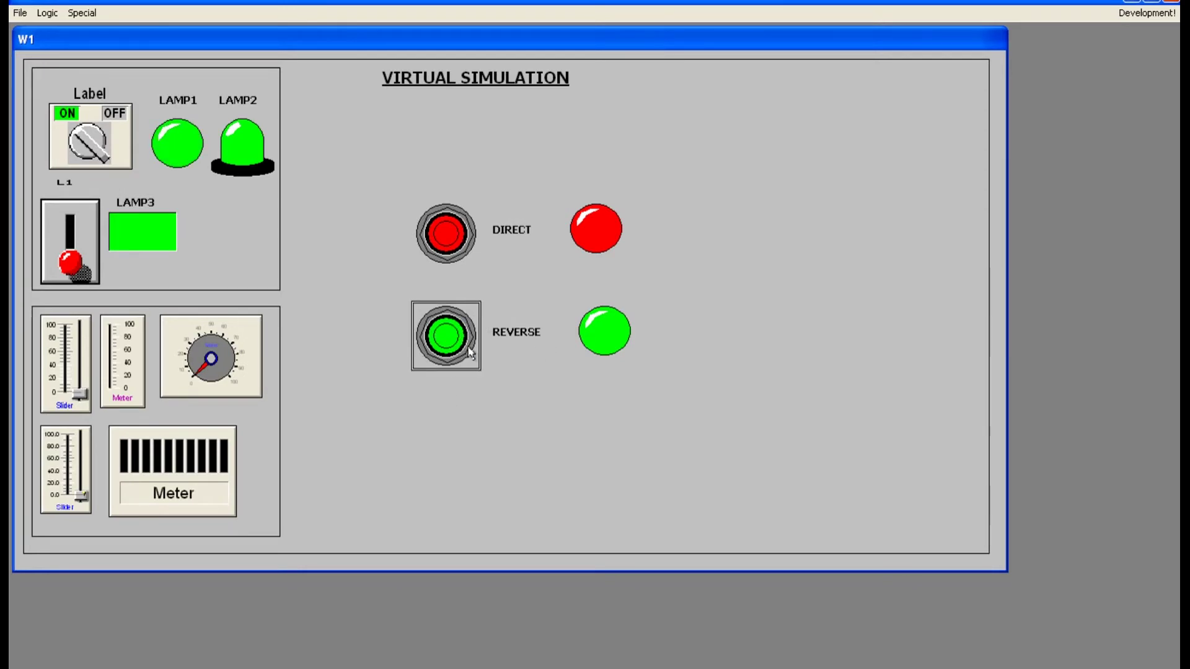
left_click(445, 234)
left_click(439, 254)
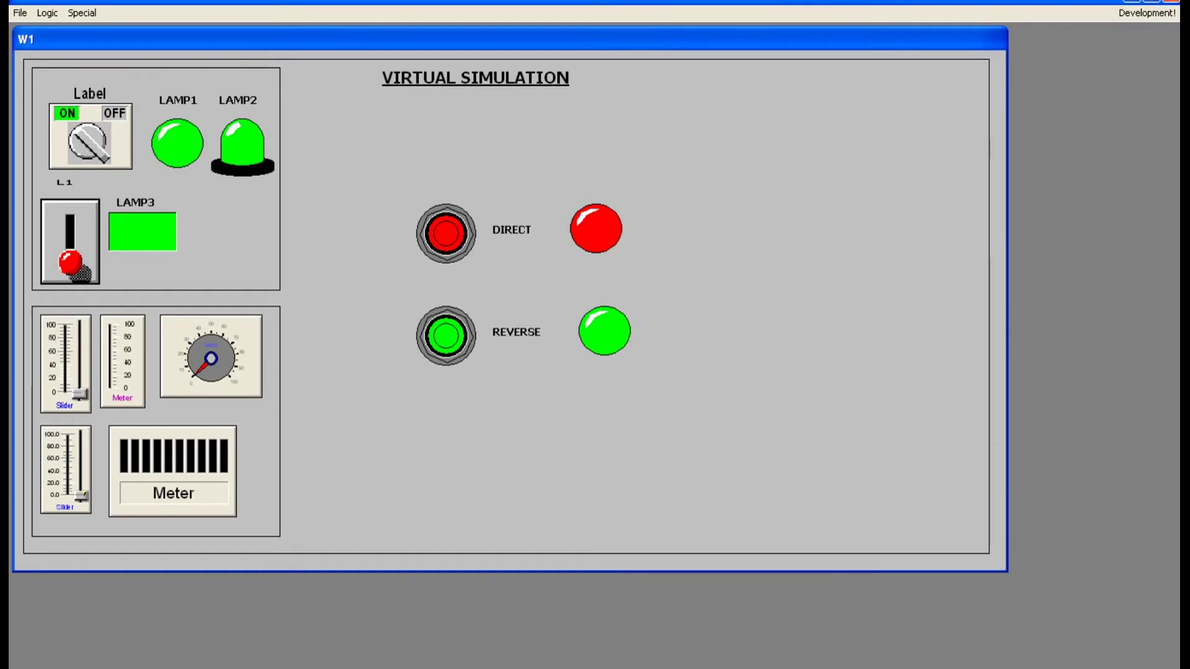
left_click(1147, 12)
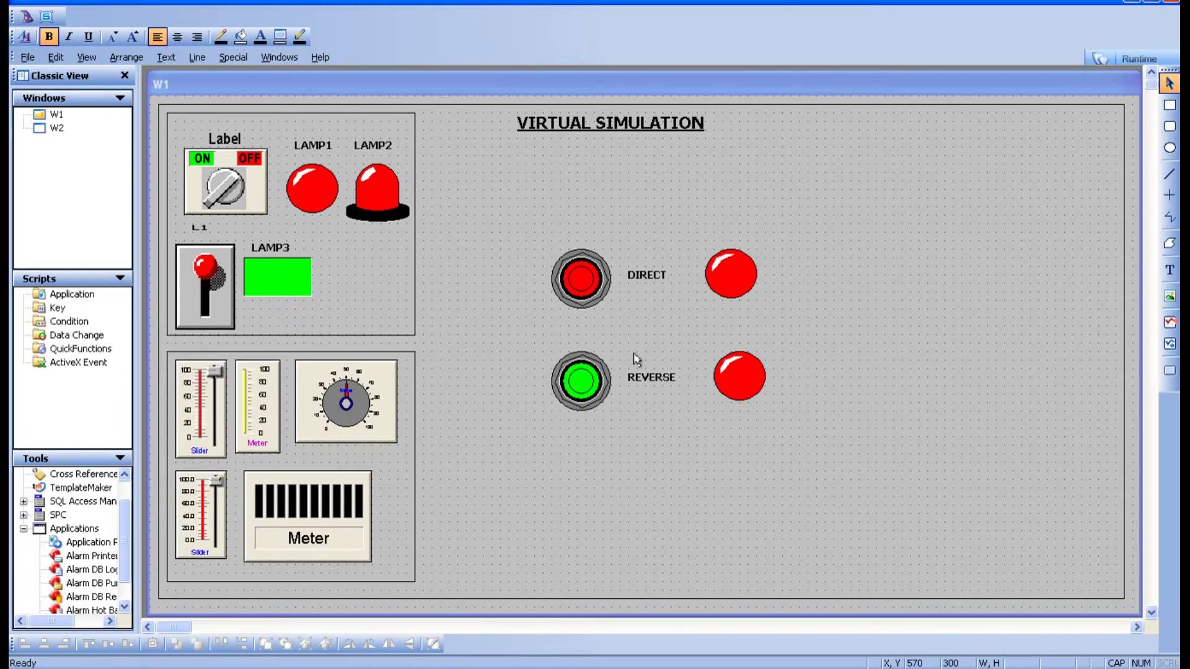
Insert a Round Panel Pushbutton from the Buttons wizards below the existing REVERSE pushbutton
left_click(26, 17)
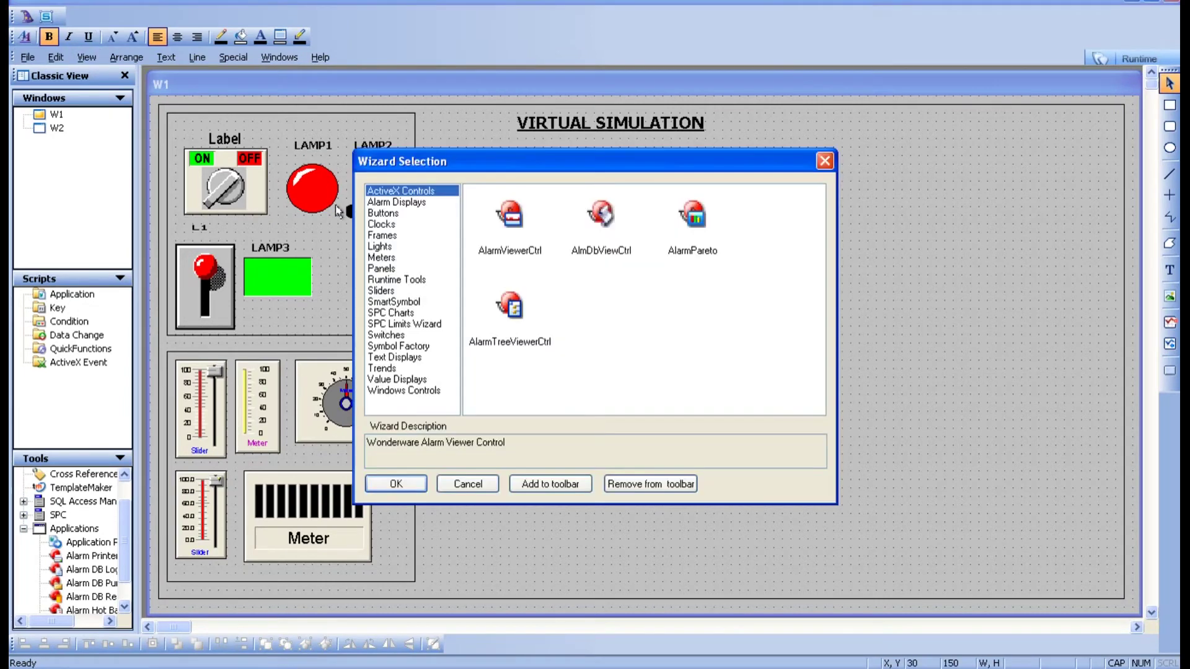
left_click(387, 213)
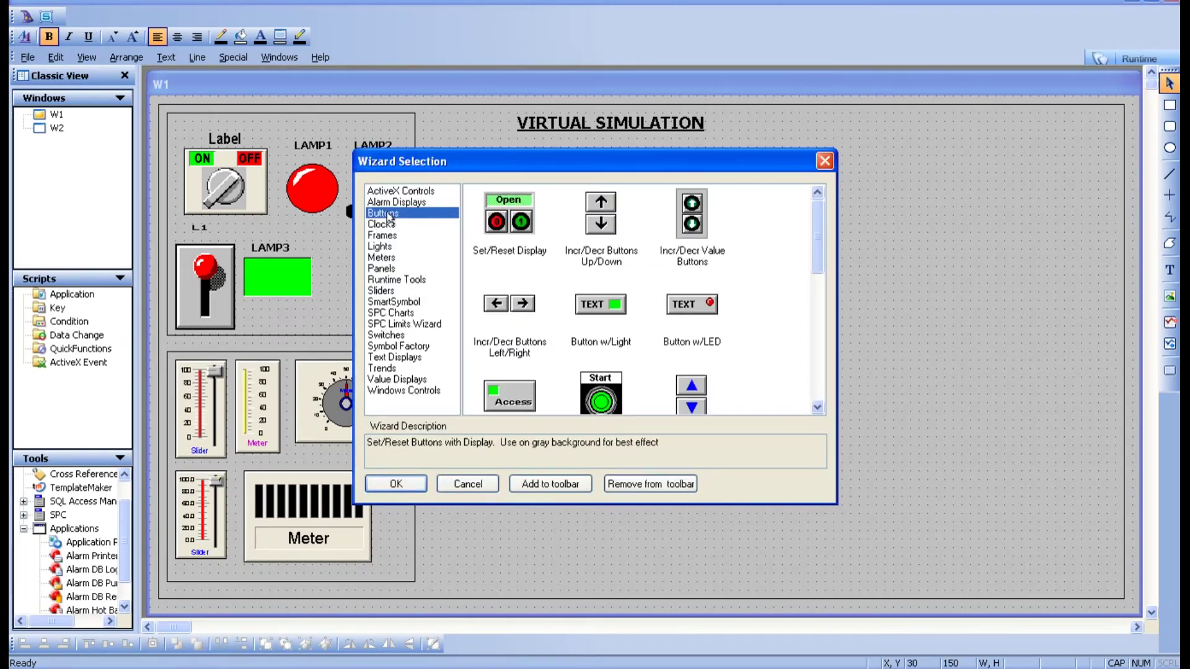
scroll(810, 384, "down", 5)
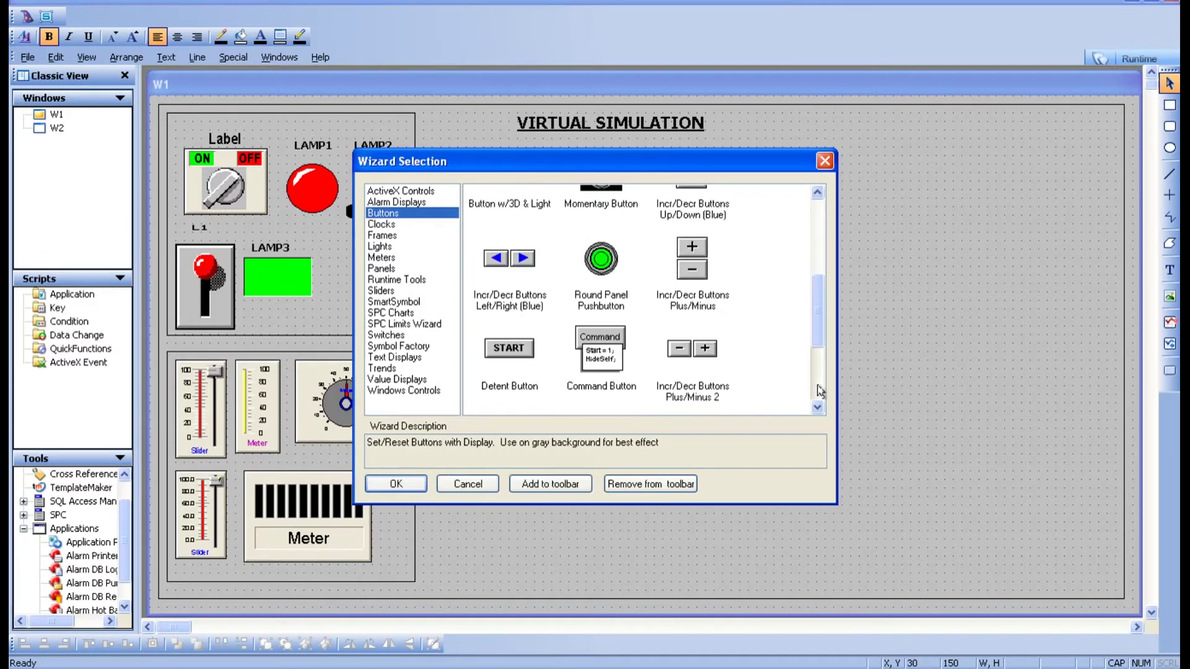
left_click(594, 279)
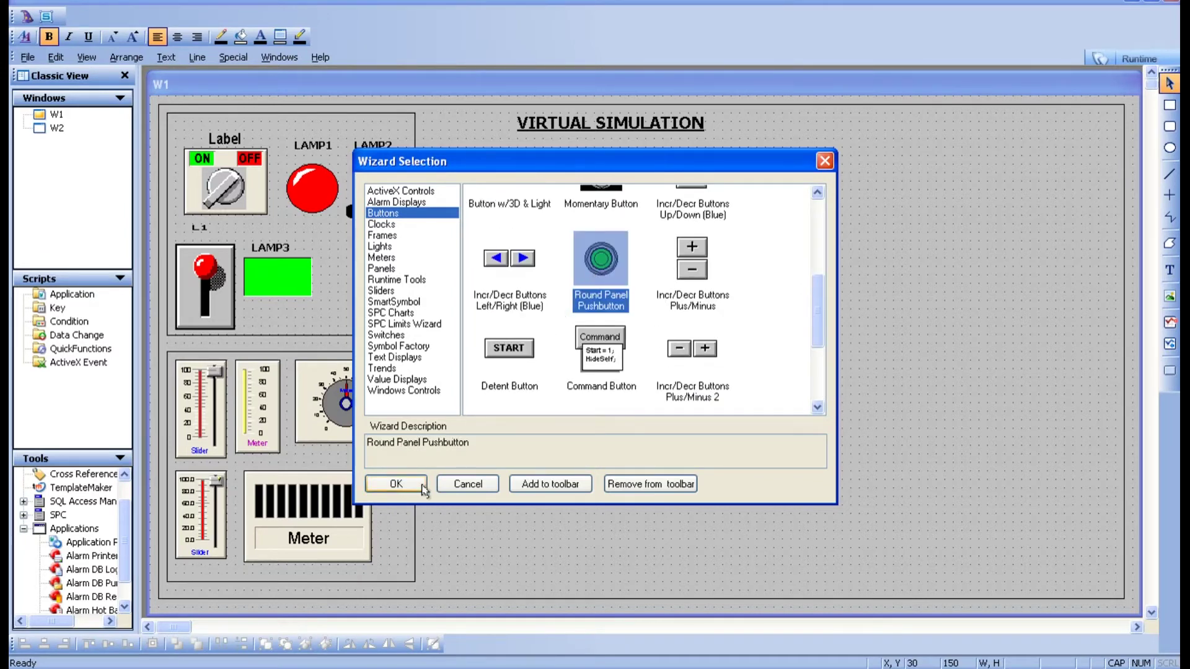
left_click(399, 484)
left_click(558, 452)
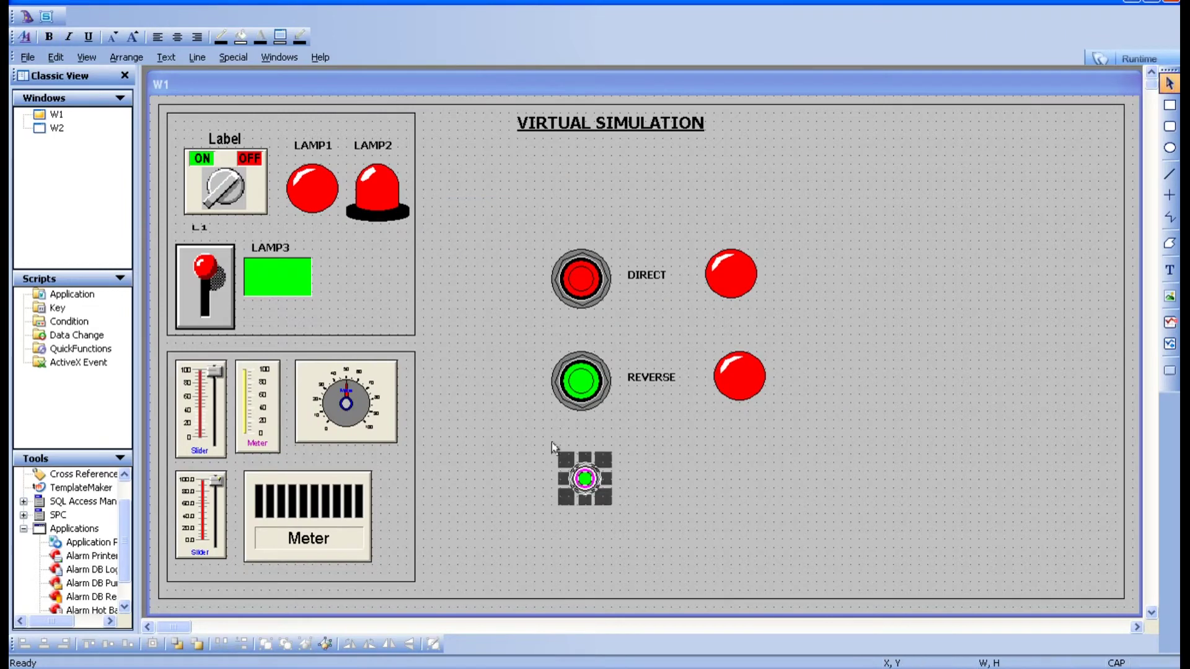
Delete the two old round pushbuttons together with their DIRECT and REVERSE labels
left_click(586, 304)
key("Delete")
left_click(581, 389)
key("Delete")
left_click(649, 274)
key("Delete")
left_click(652, 377)
key("Delete")
Enlarge the new round pushbutton to about 70 by 70 and move it beside the upper circular light
left_click(585, 478)
left_click_drag(588, 493, 641, 389)
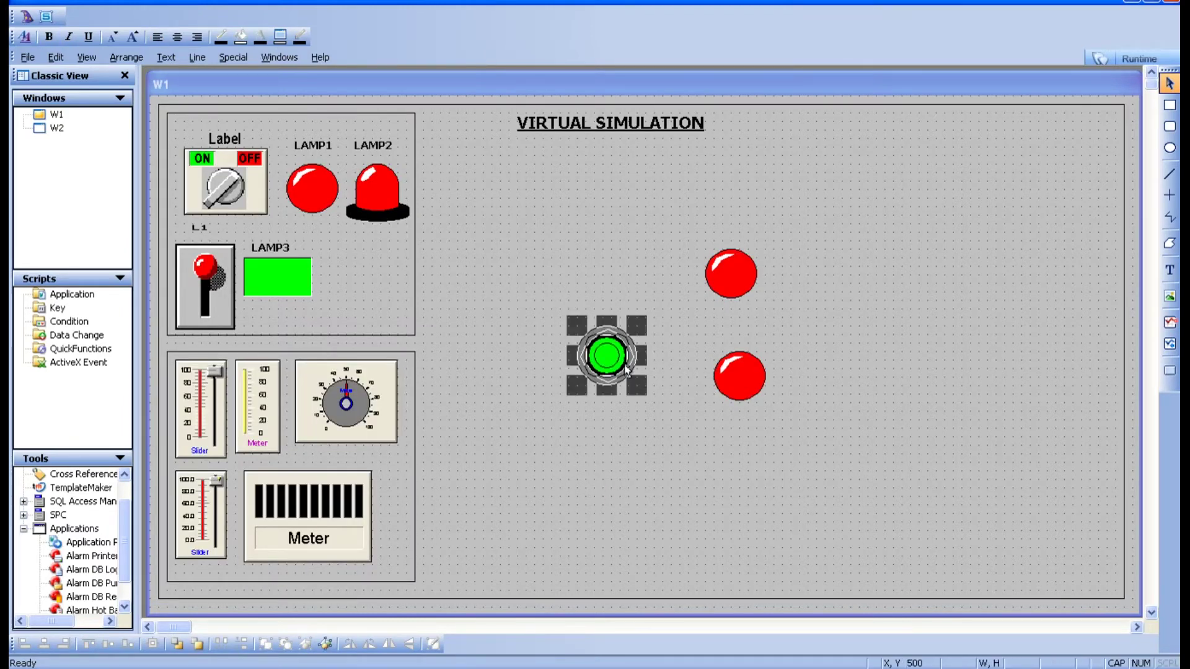
left_click_drag(611, 350, 589, 287)
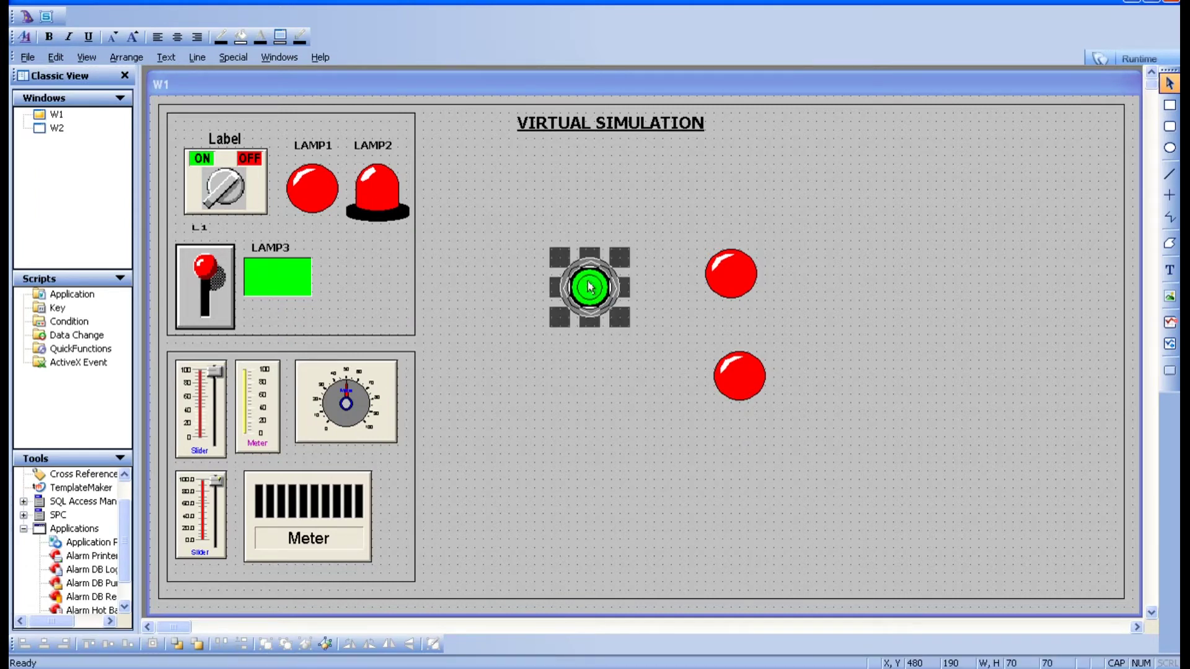
Duplicate the new round pushbutton and place the copy directly below it, beside the lower light
right_click(589, 287)
left_click(610, 316)
left_click_drag(608, 314, 592, 380)
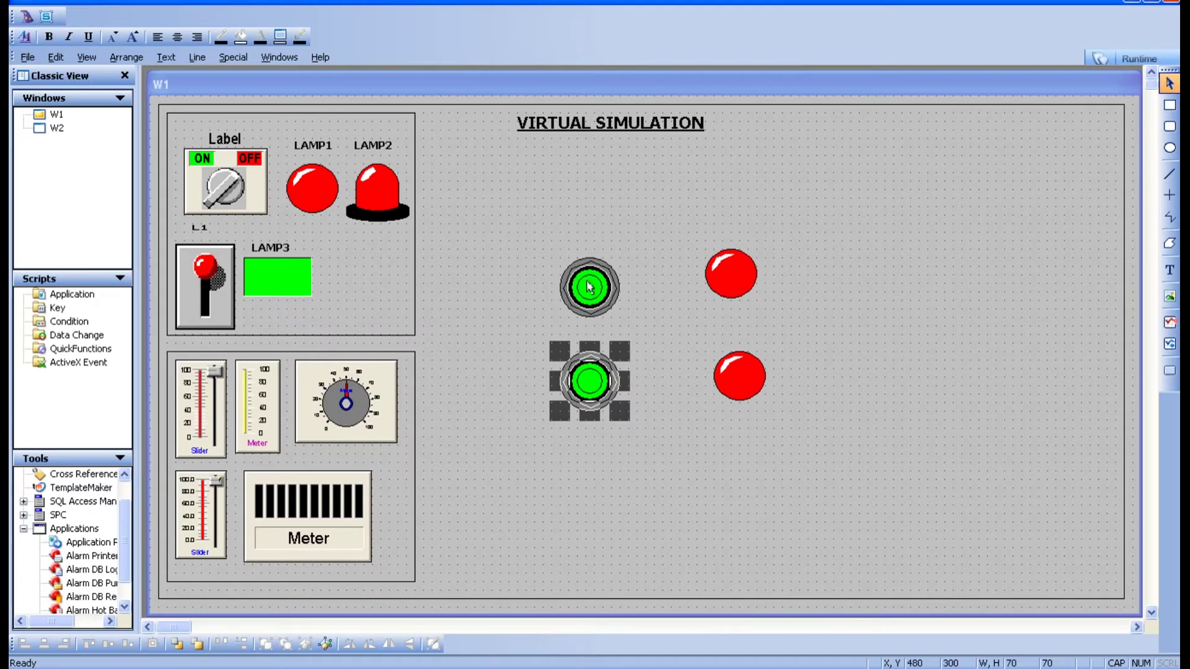
Link the new upper pushbutton to the SWITCH tag with the Set action
double_click(589, 287)
key("BackSpace")
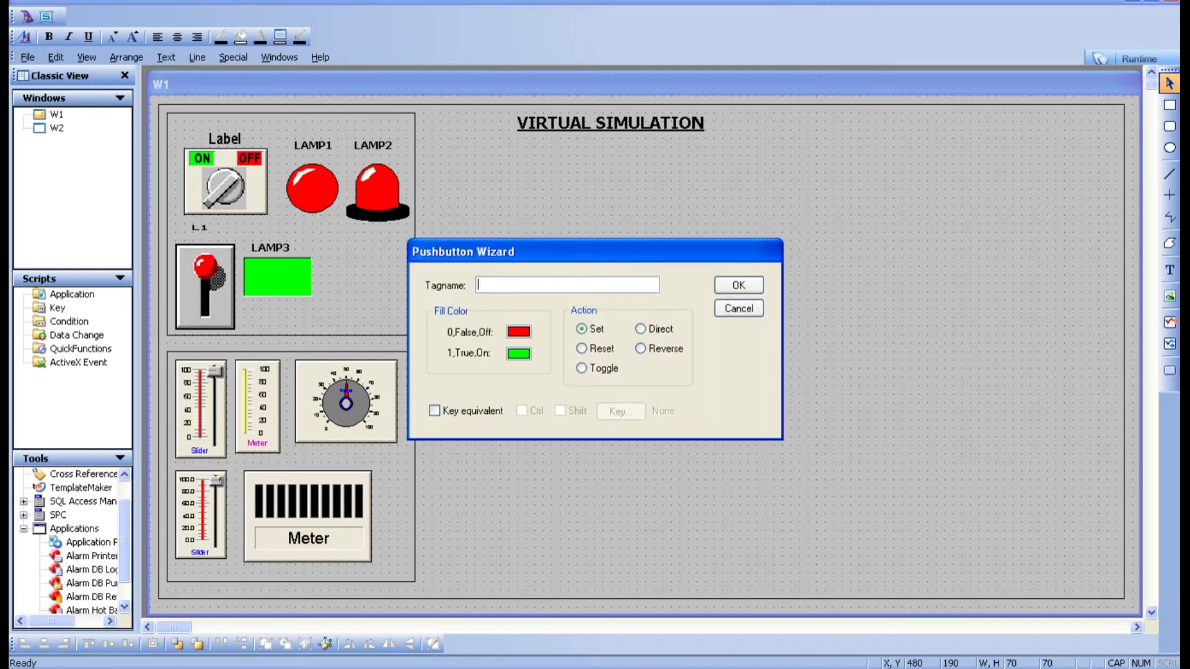
double_click(545, 285)
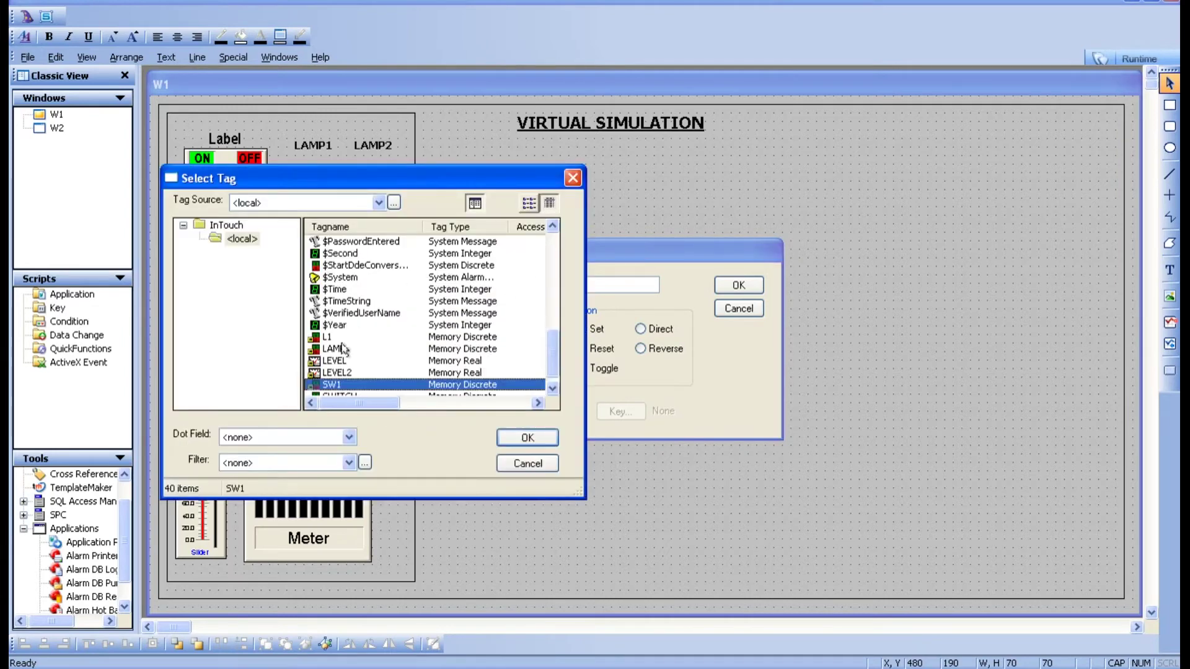
left_click(351, 394)
left_click(352, 396)
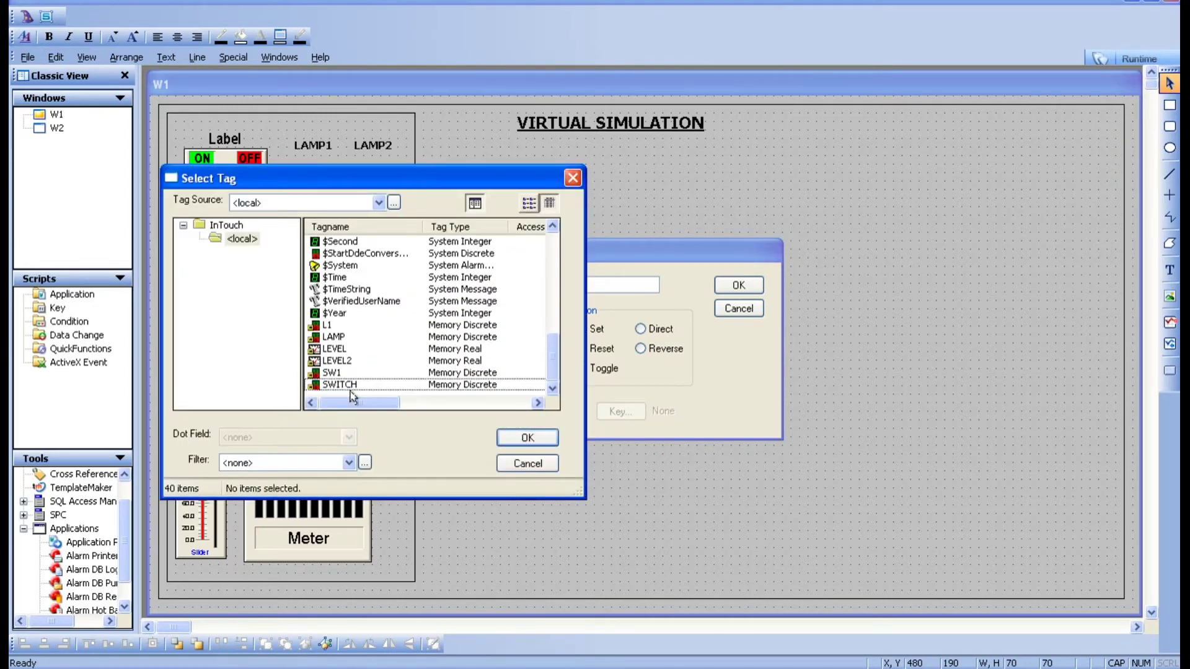
double_click(358, 385)
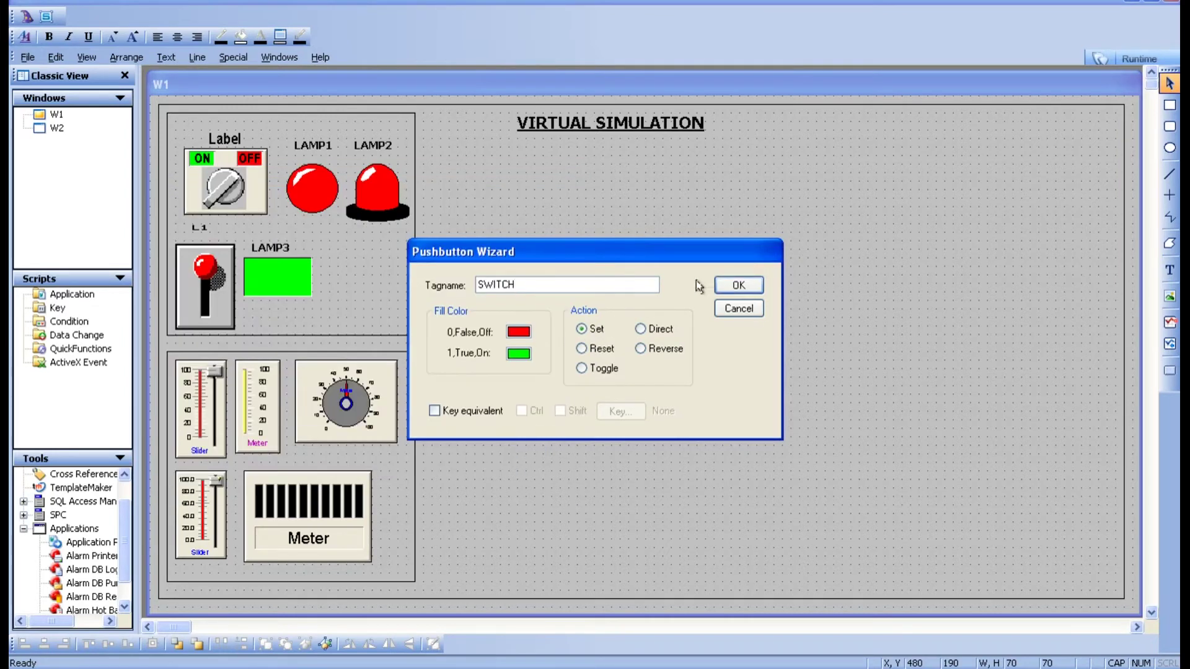
left_click(738, 285)
Link the lower round pushbutton to the SWITCH tag, keeping the Set action
double_click(578, 377)
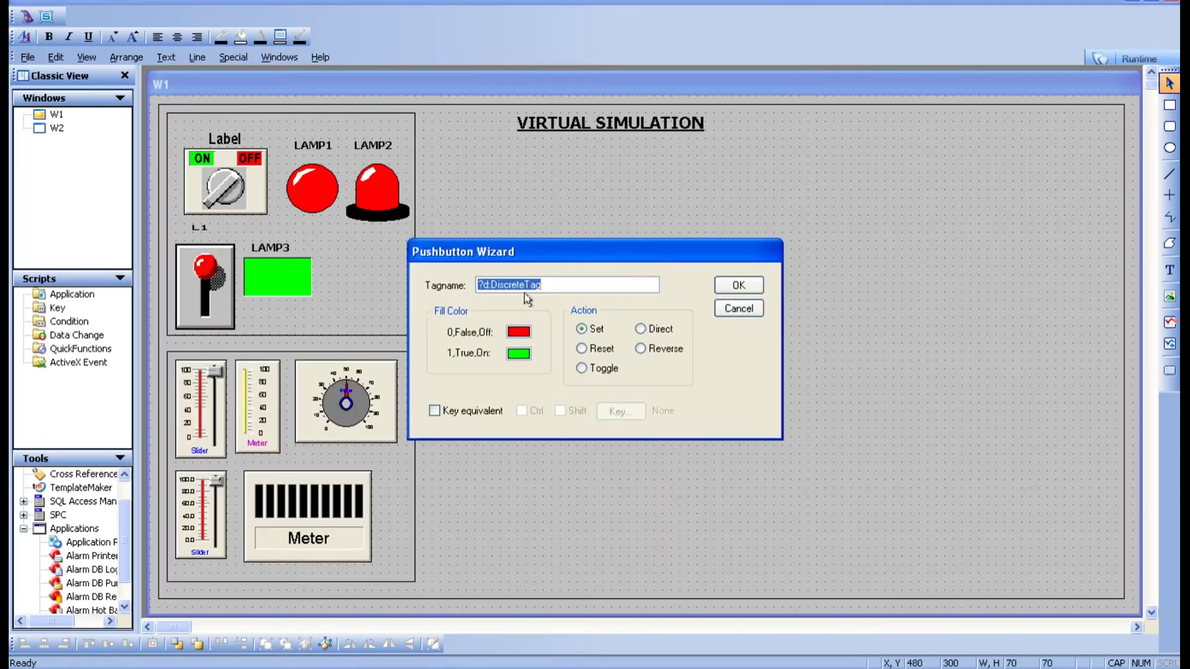
key("BackSpace")
double_click(563, 284)
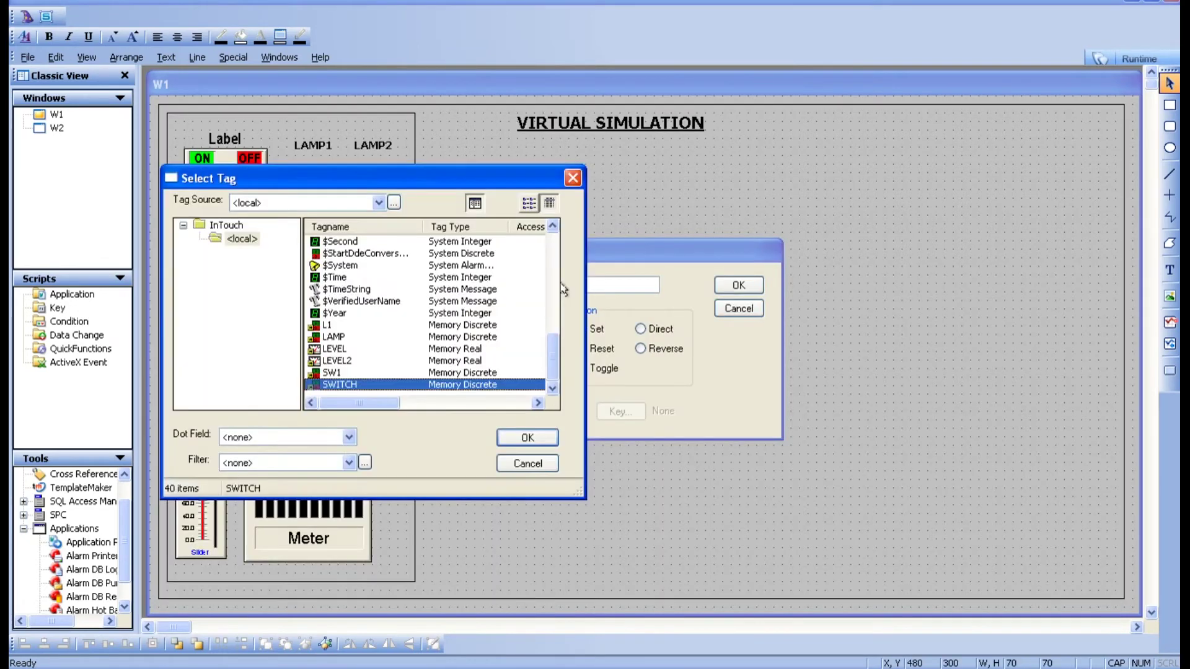
double_click(336, 385)
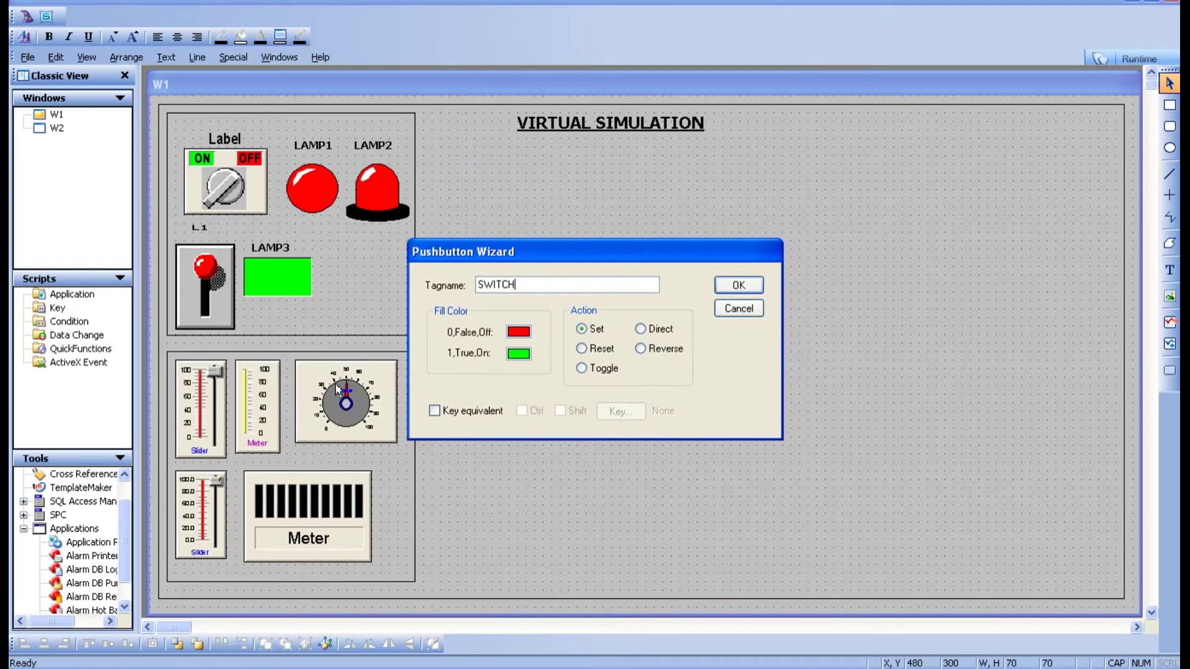
left_click(738, 285)
Delete the lower circular light and leave the upper one in place
left_click(739, 393)
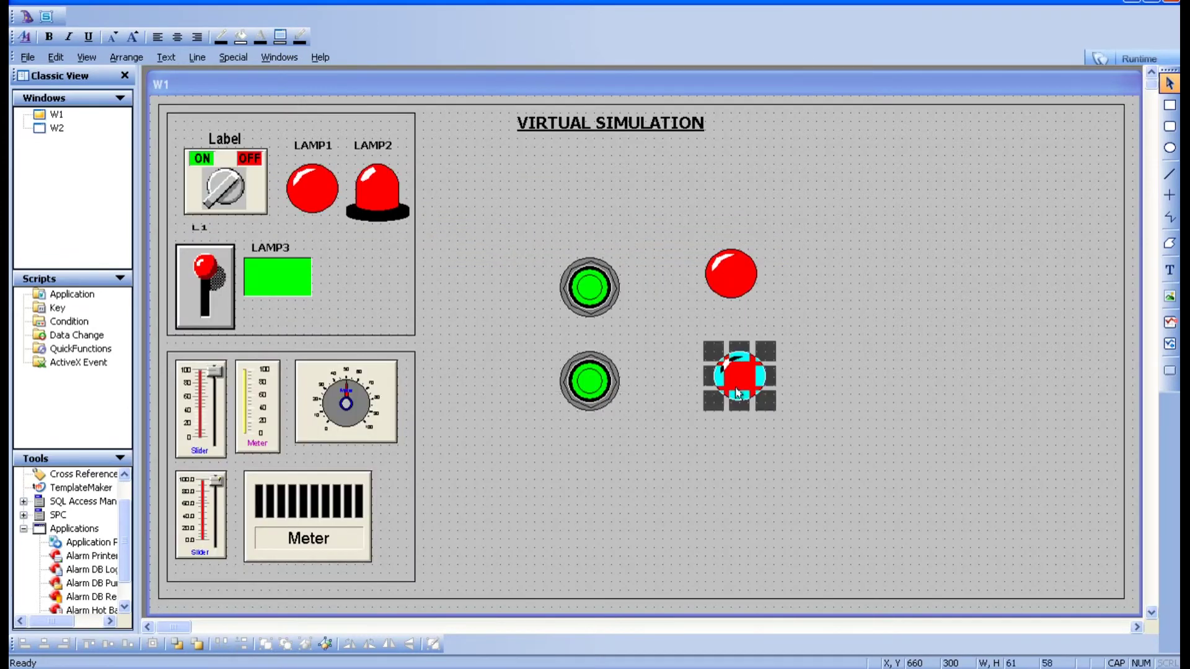
key("Delete")
left_click(723, 278)
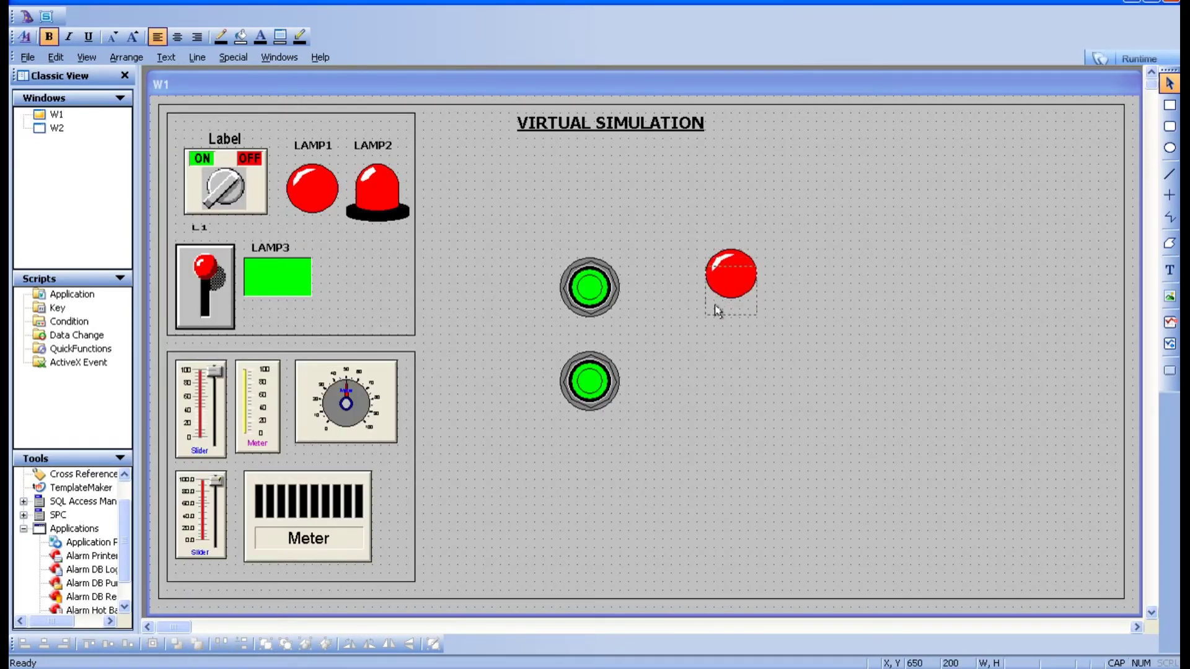
left_click(712, 323)
Check the expression of the remaining circular light and the tag and action settings of both round pushbuttons
double_click(749, 274)
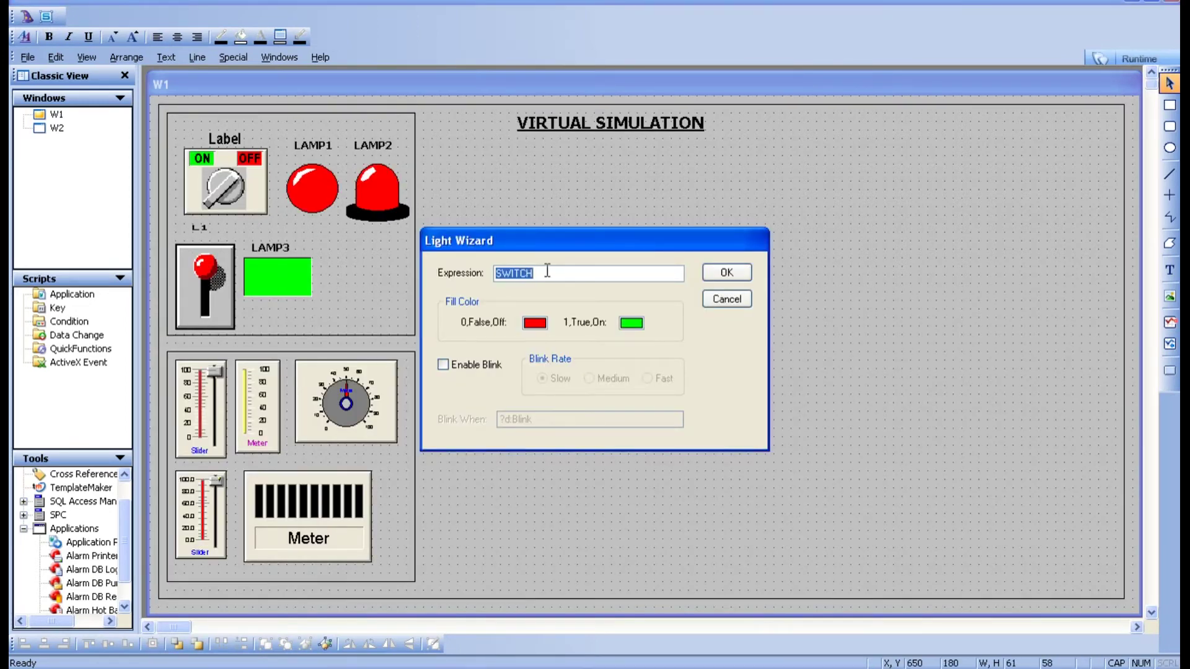
left_click(735, 276)
double_click(587, 284)
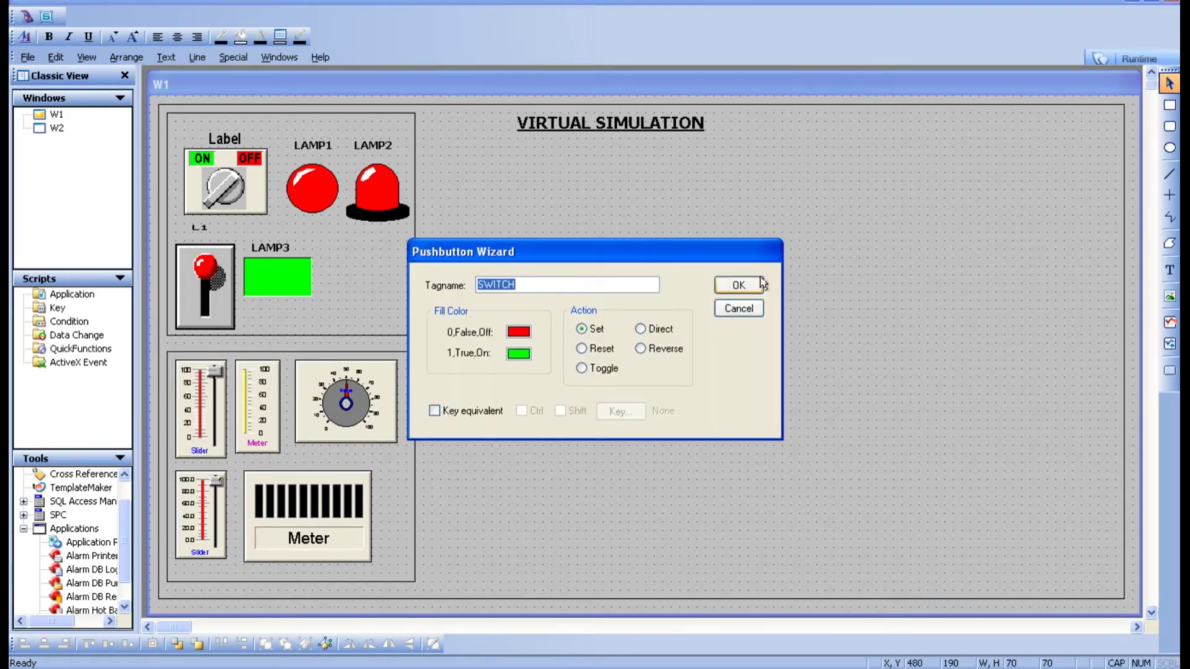
left_click(737, 285)
double_click(571, 403)
left_click(738, 285)
left_click(683, 369)
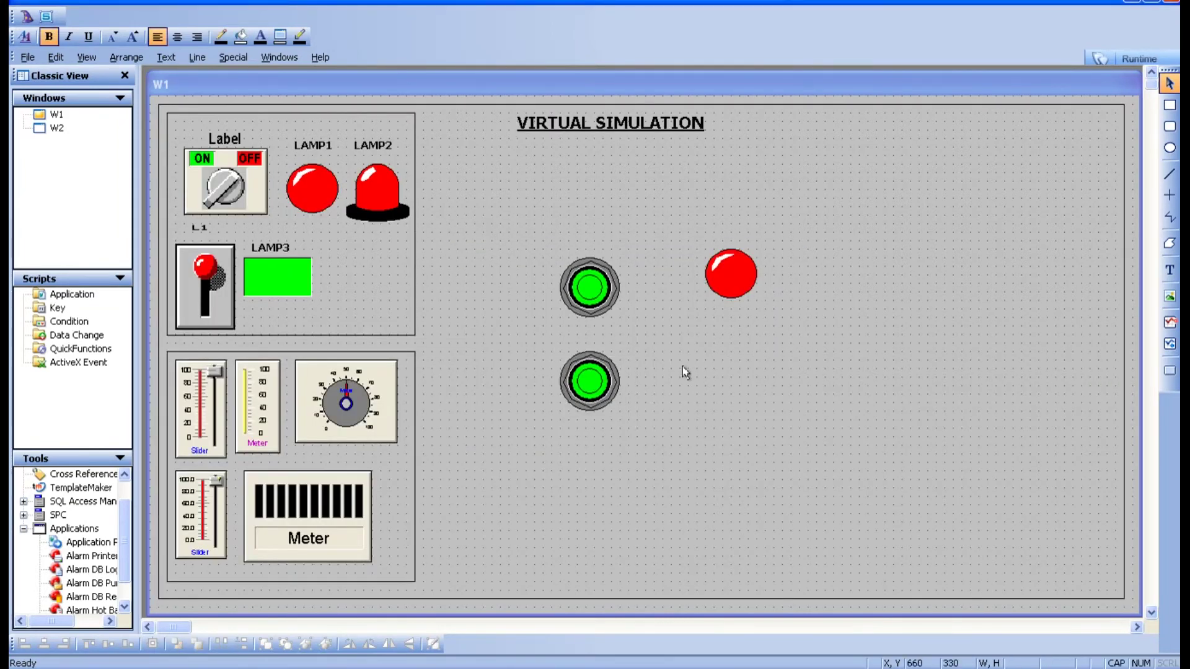
Enable the key equivalent for the upper round pushbutton and assign F1 to it
double_click(588, 286)
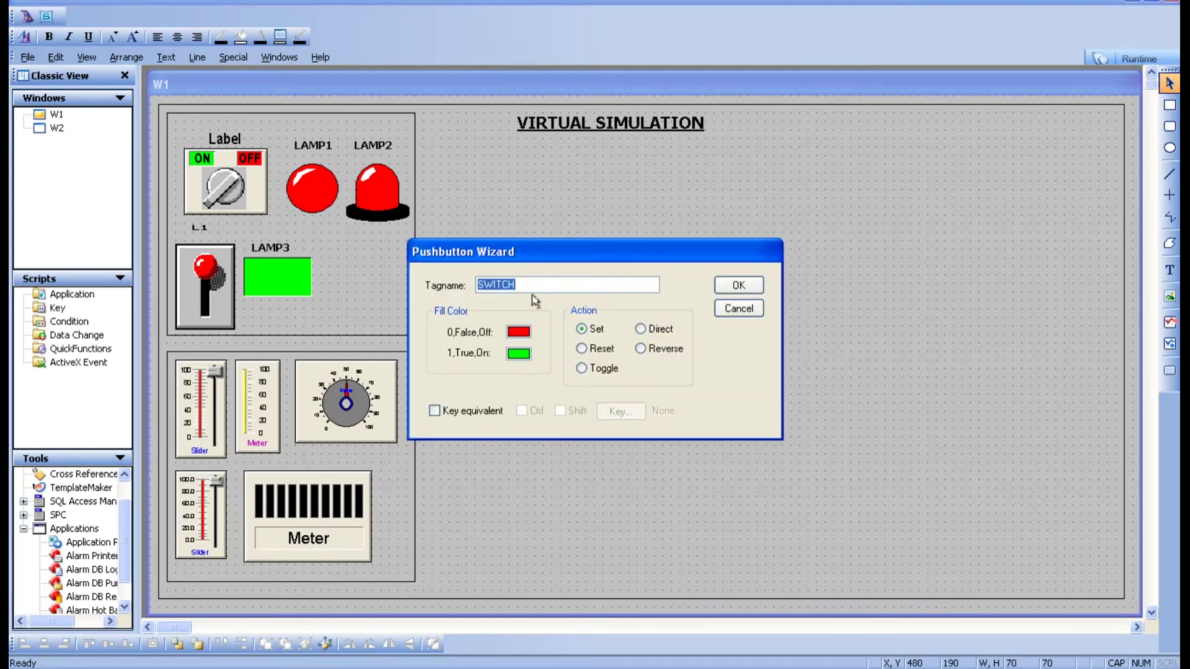
left_click(435, 411)
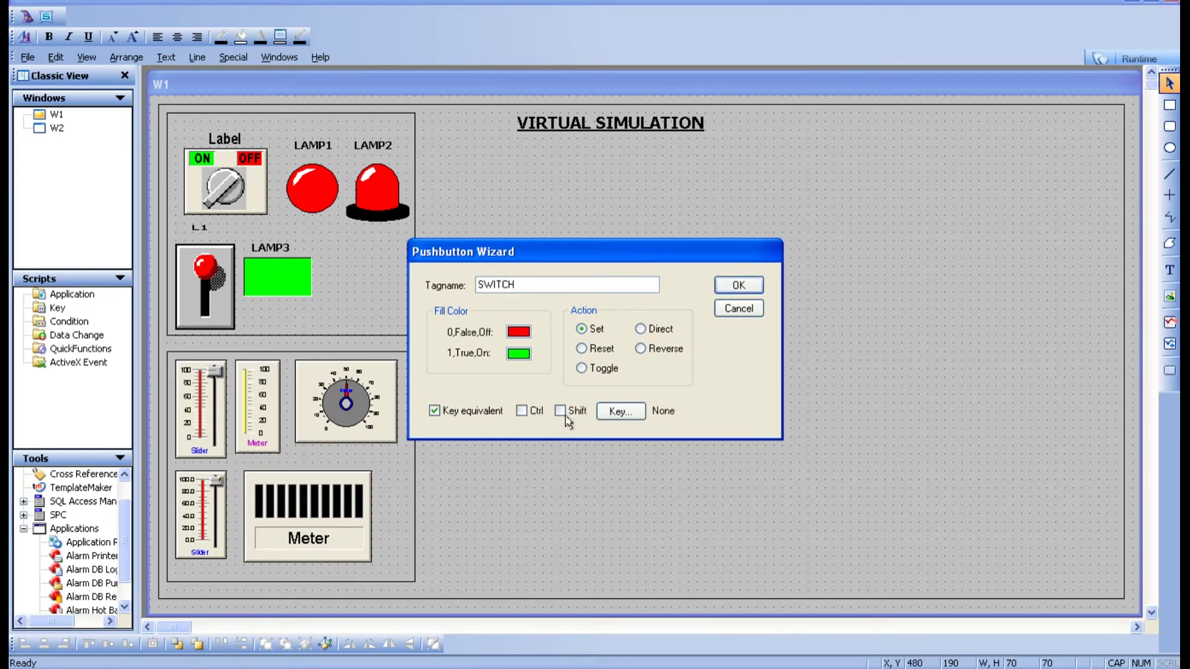
left_click(618, 412)
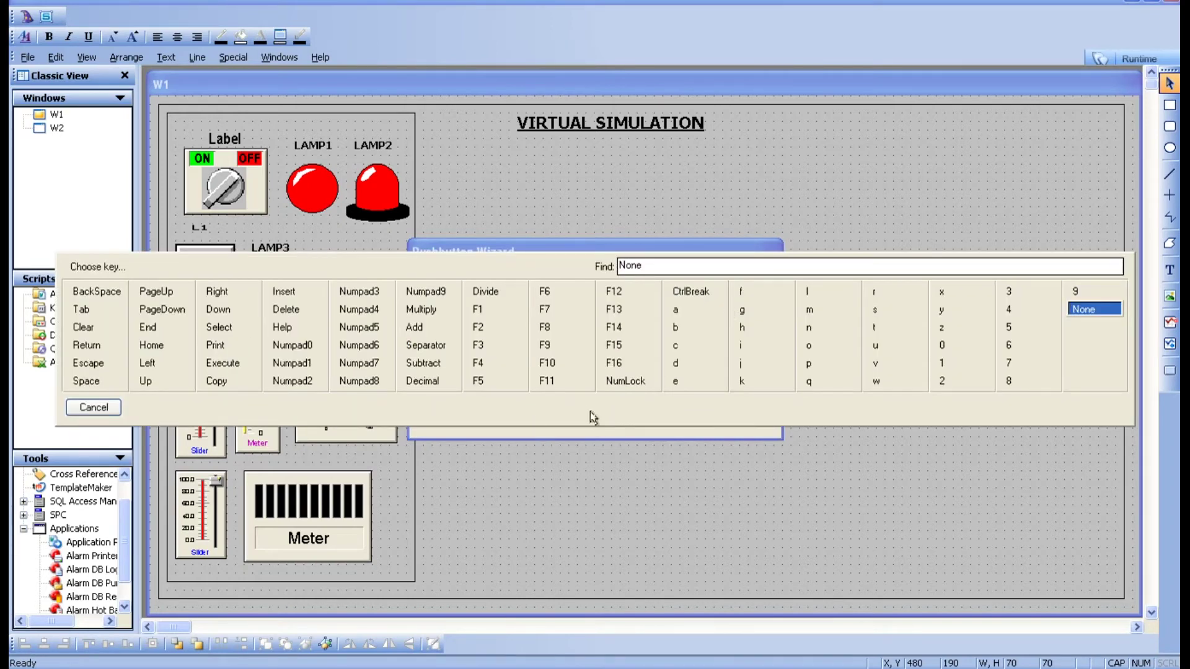
left_click(477, 309)
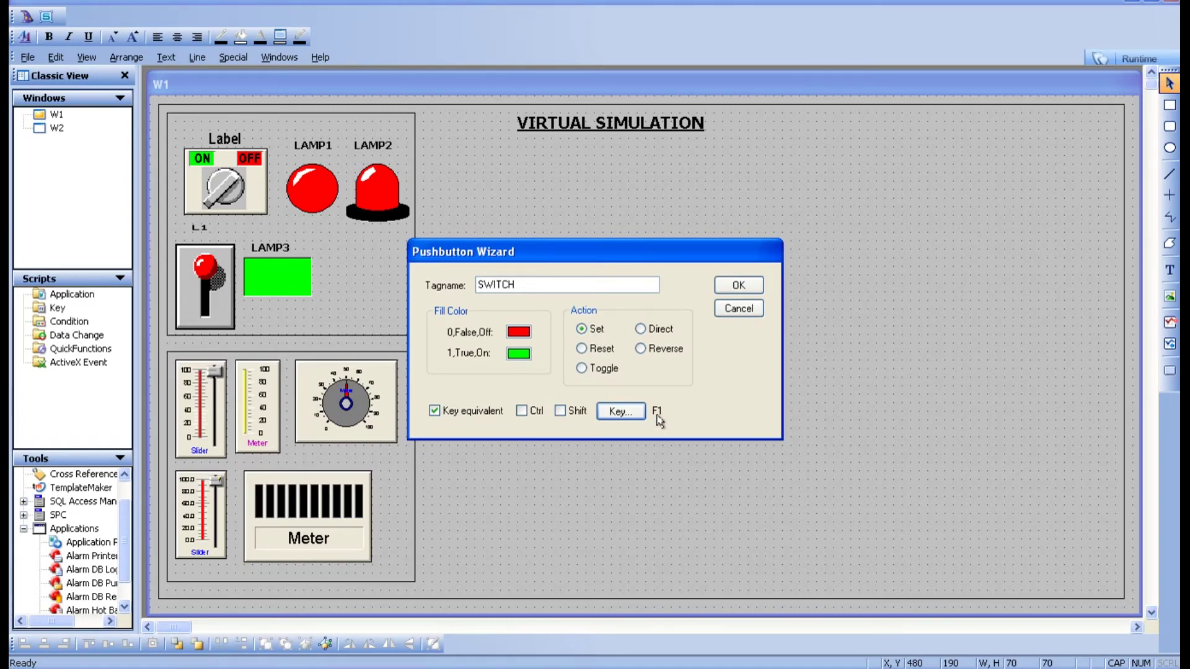
left_click(751, 286)
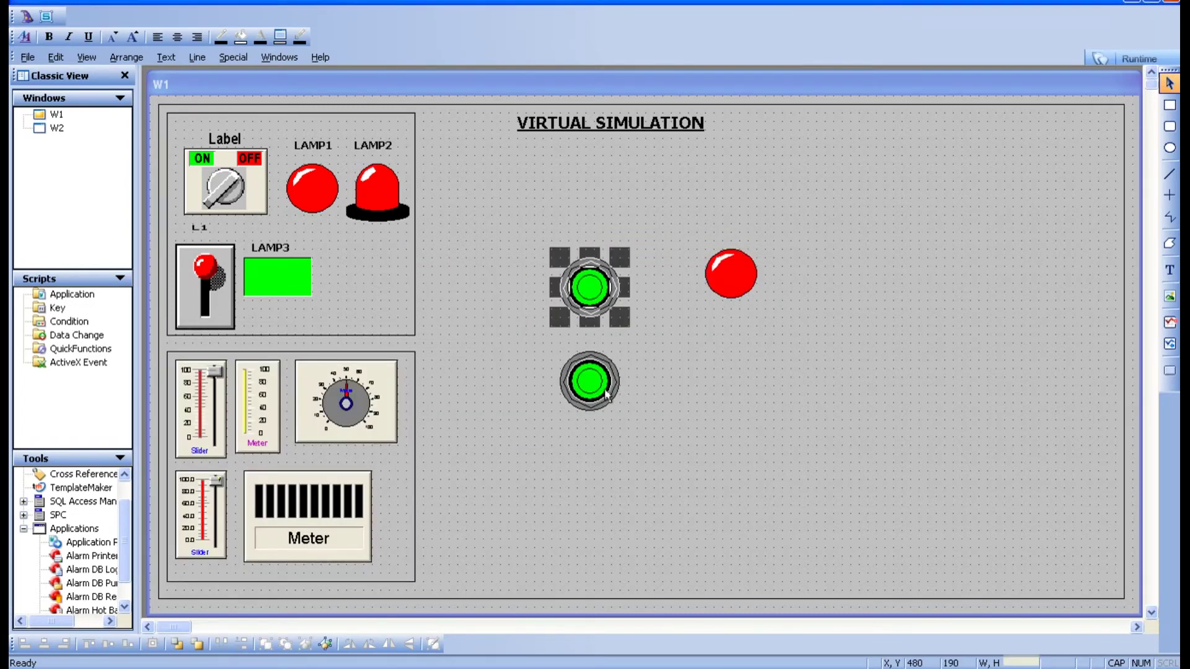
Give the lower round pushbutton the Reset action and assign F2 as its key equivalent
double_click(599, 389)
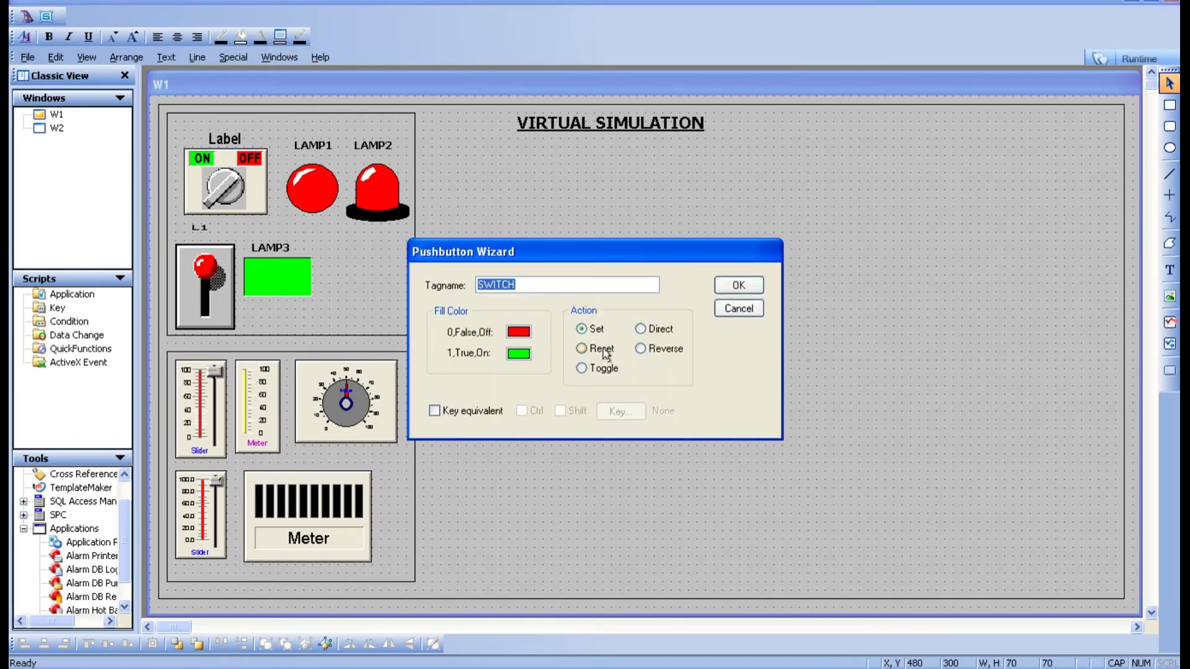
left_click(602, 350)
left_click(459, 412)
left_click(619, 414)
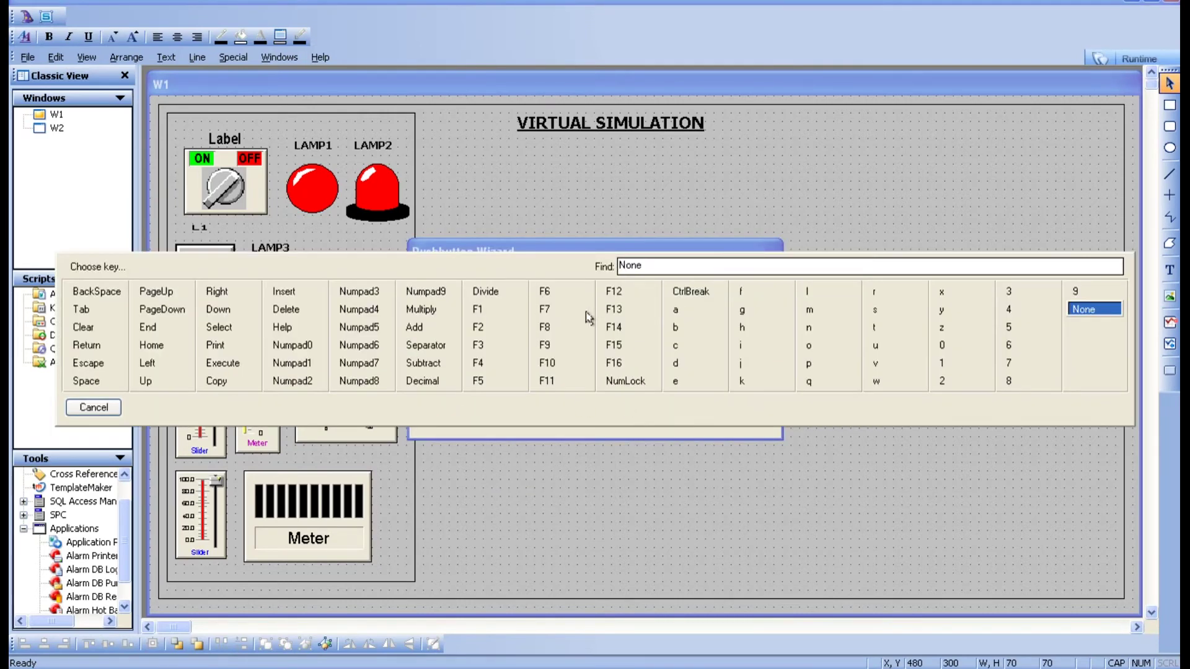
left_click(477, 326)
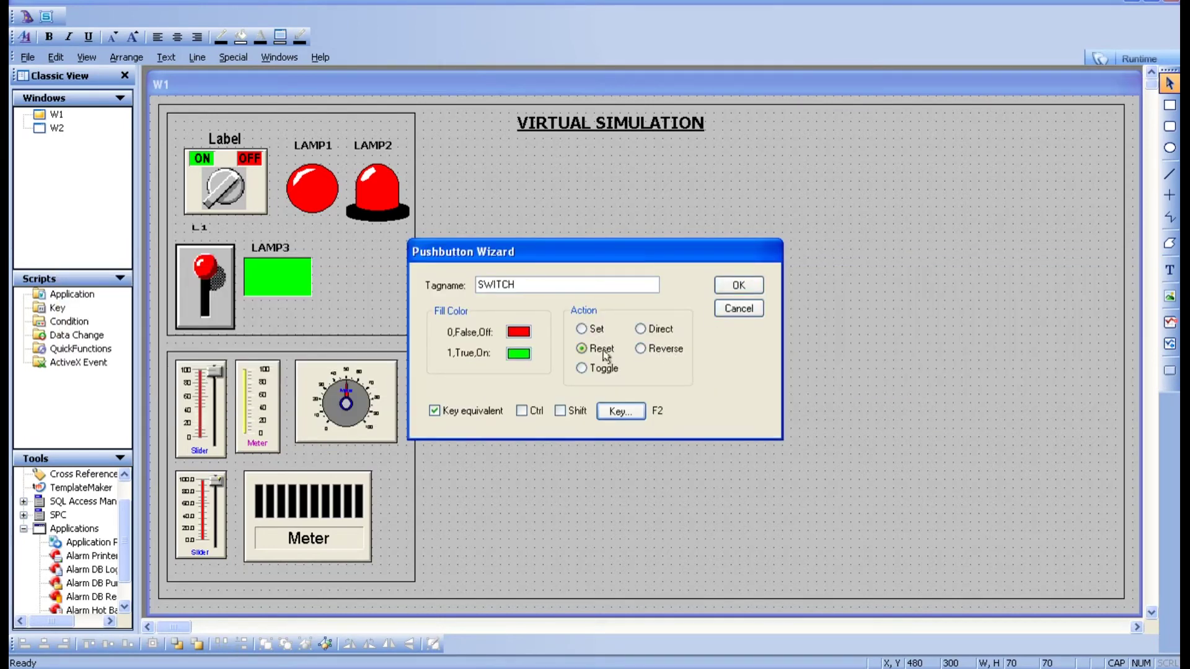
left_click(738, 285)
Review the action and key equivalent settings of the upper round pushbutton without changing them
left_click(589, 294)
double_click(589, 294)
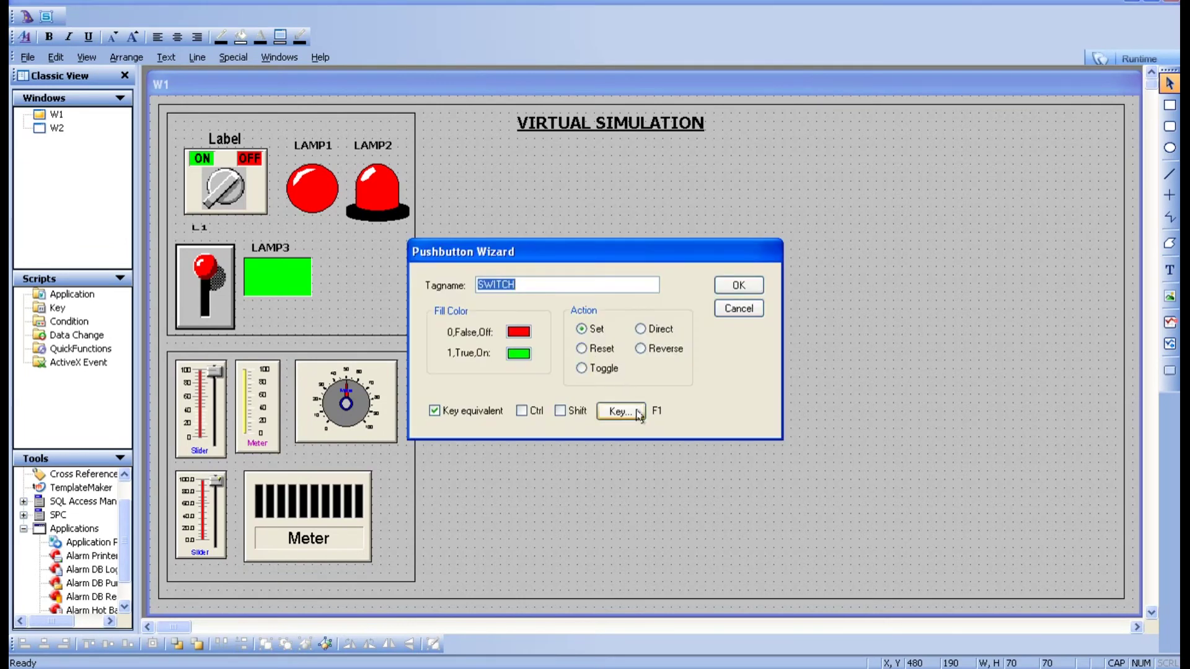
left_click(738, 285)
left_click(780, 378)
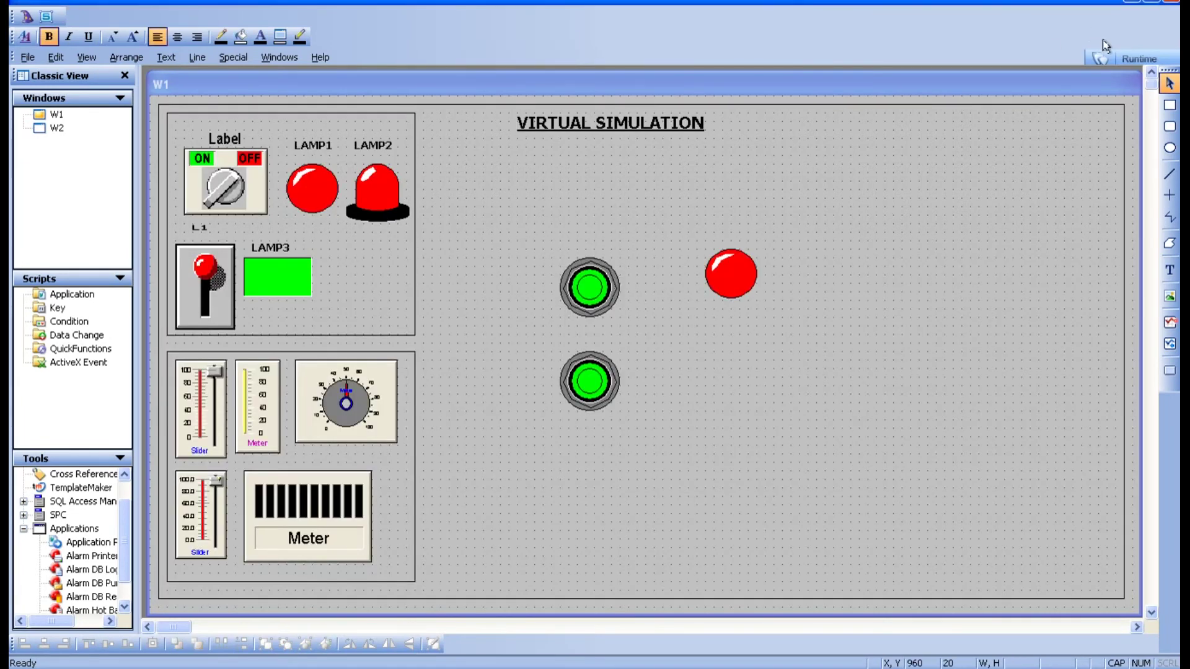
Test the set and reset pushbuttons on the circular light in runtime and return to development mode
left_click(1129, 62)
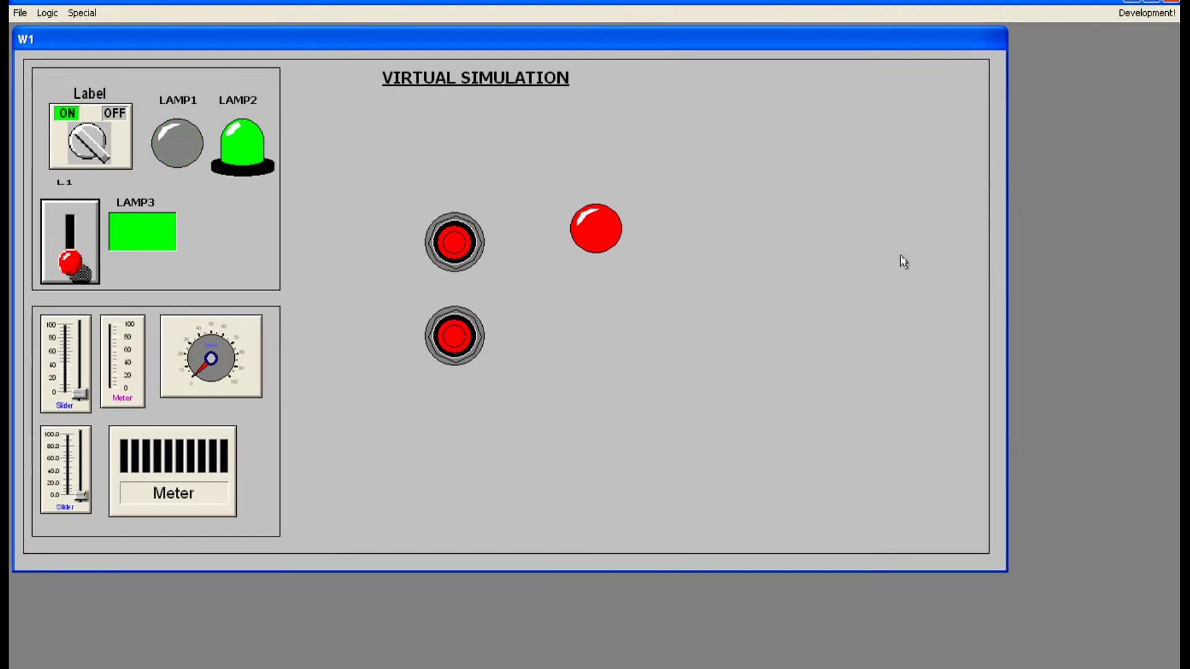
left_click(463, 257)
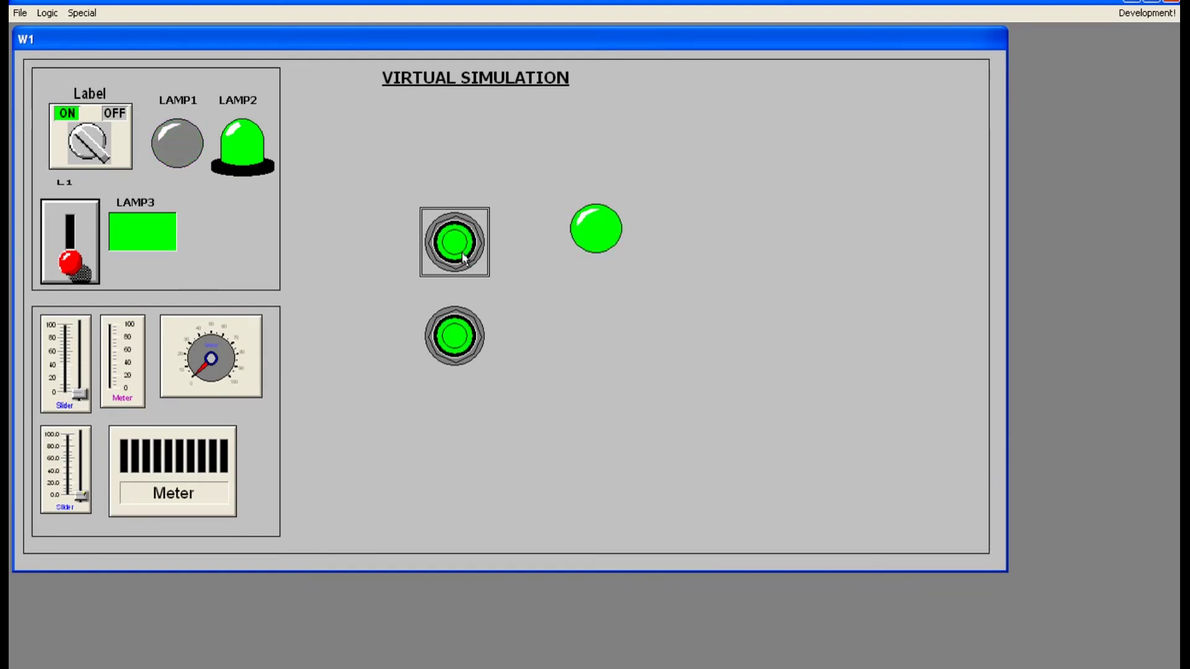
left_click(459, 332)
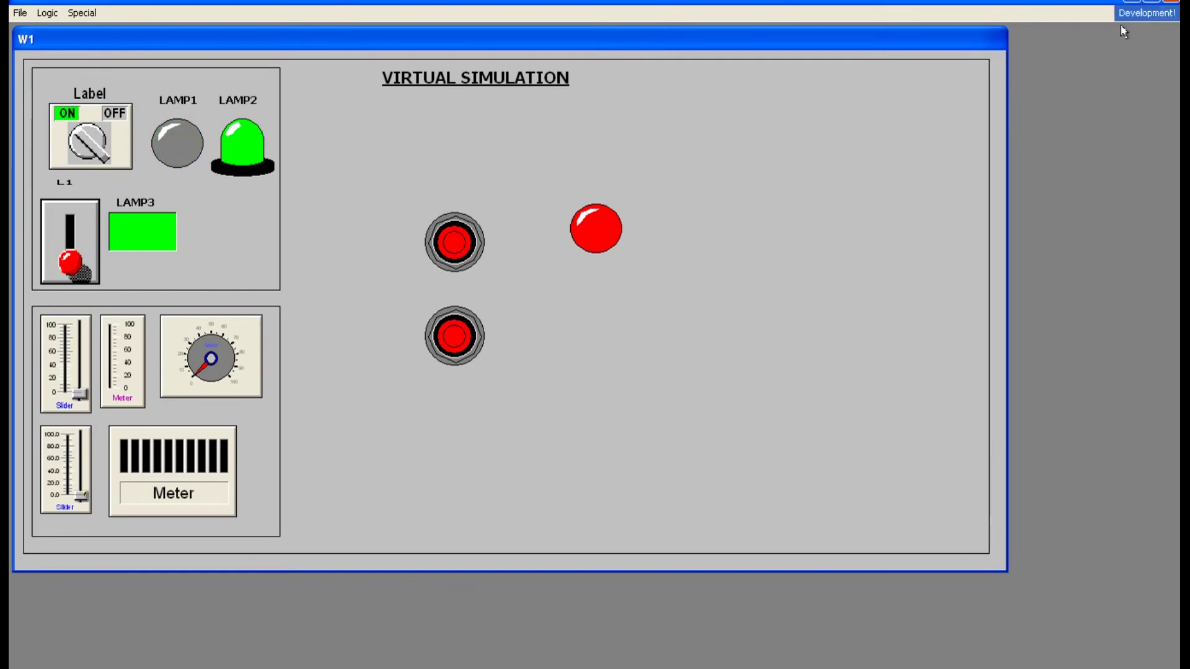
left_click(1138, 17)
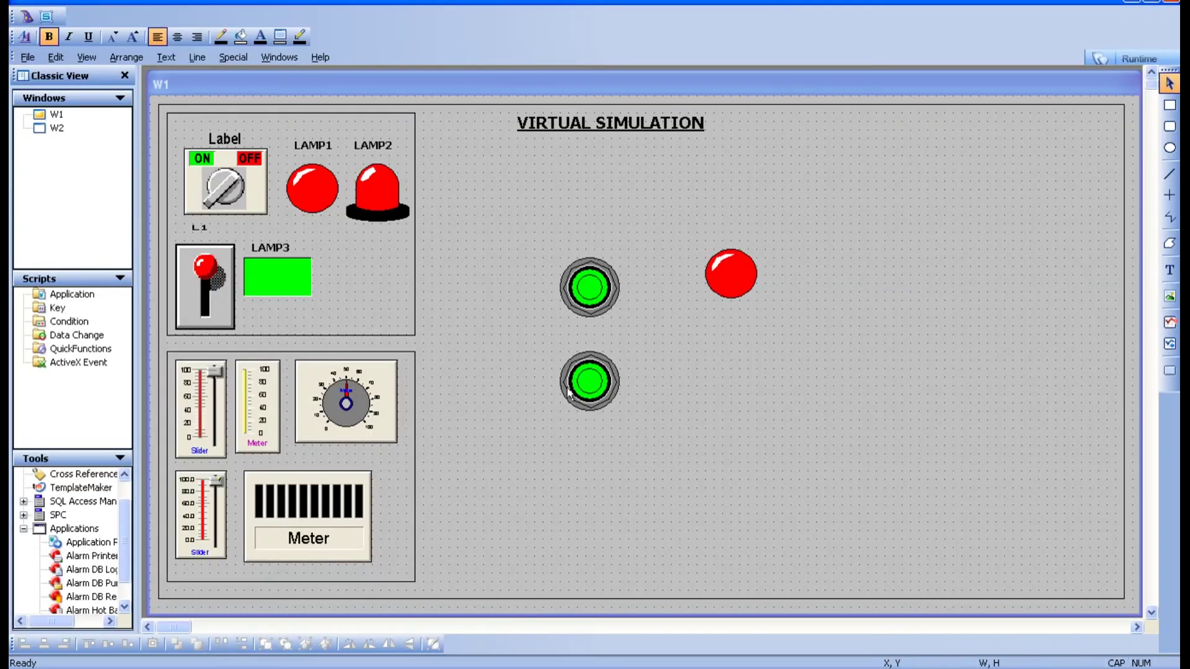
Add the Ctrl modifier to the F1 key equivalent of the upper round pushbutton
double_click(587, 287)
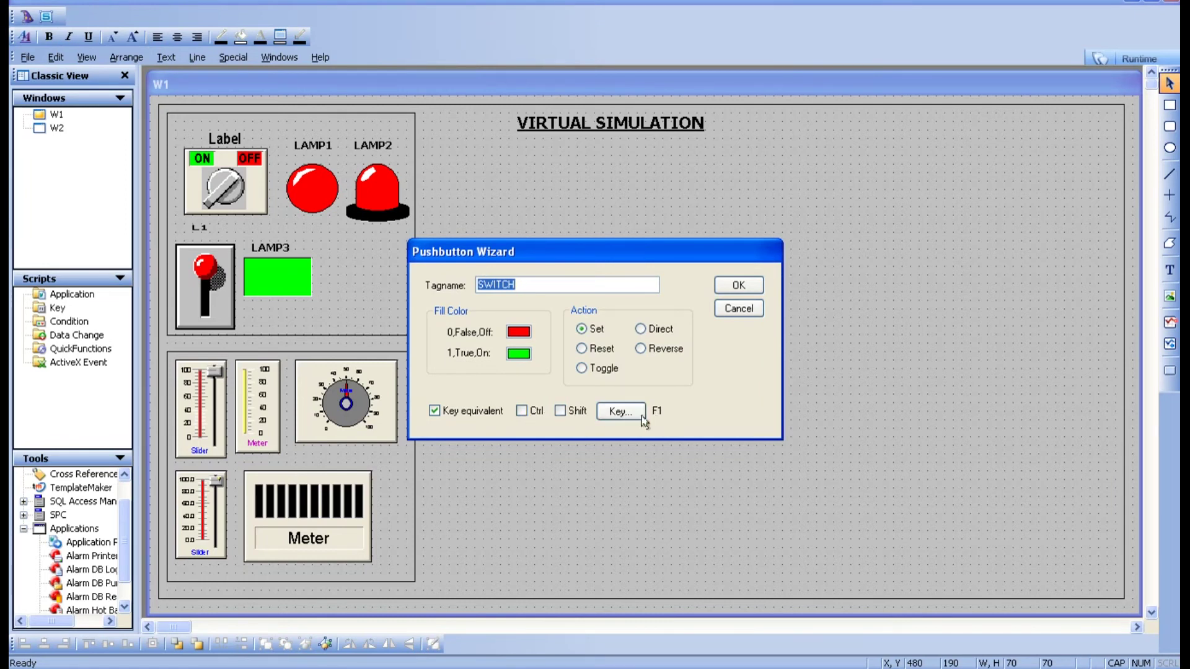
left_click(522, 411)
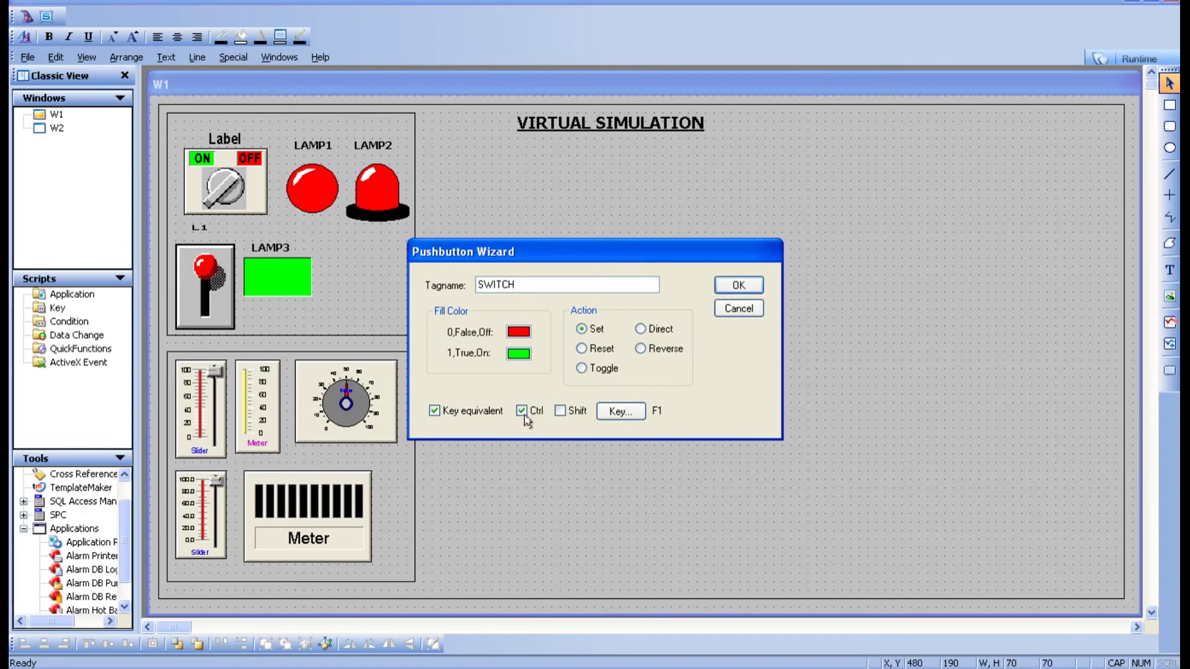
left_click(732, 284)
Test the Ctrl+F1 key equivalent in runtime, then review the upper pushbutton's key settings in development mode
left_click(1121, 62)
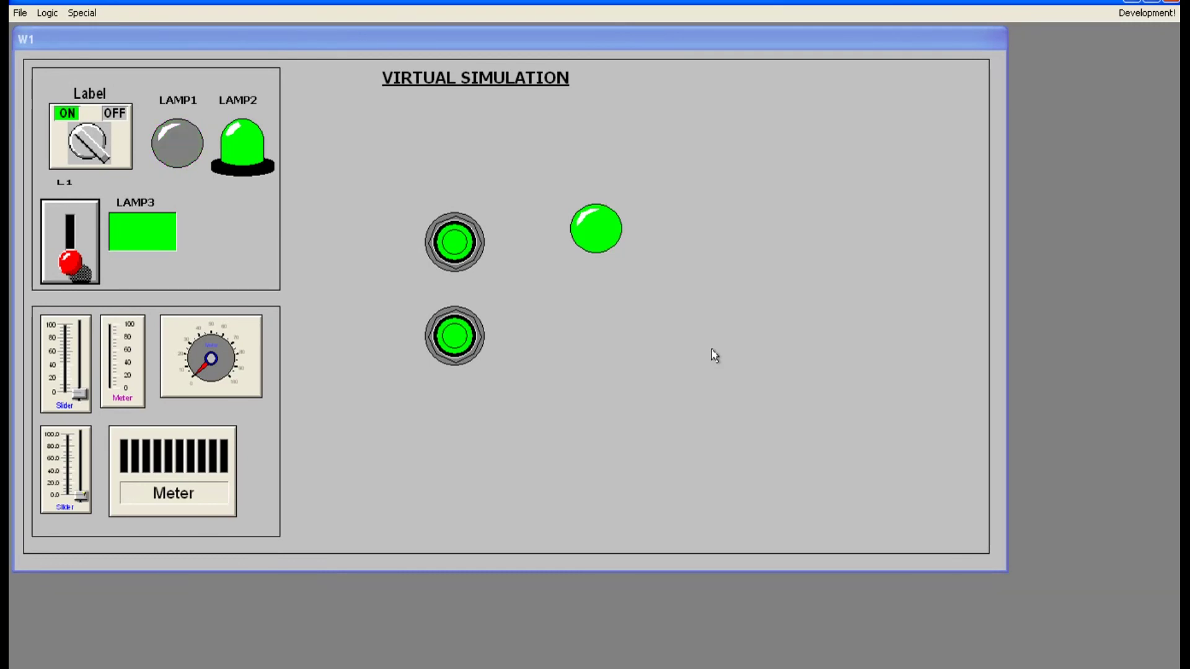
left_click(1125, 15)
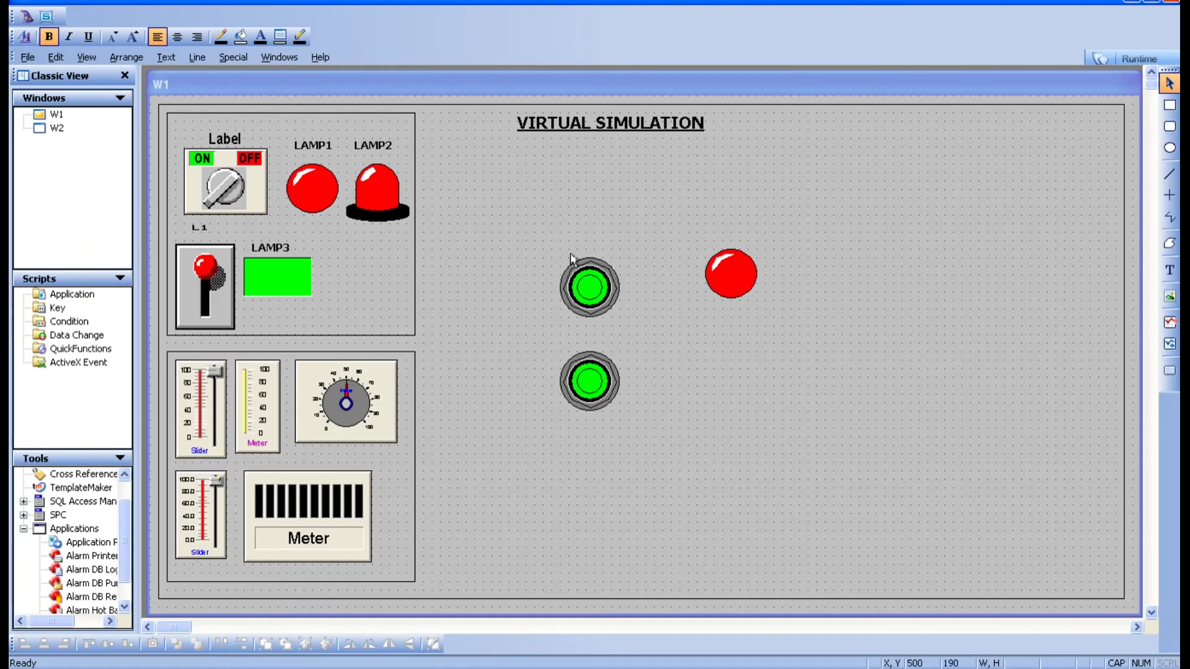
double_click(584, 287)
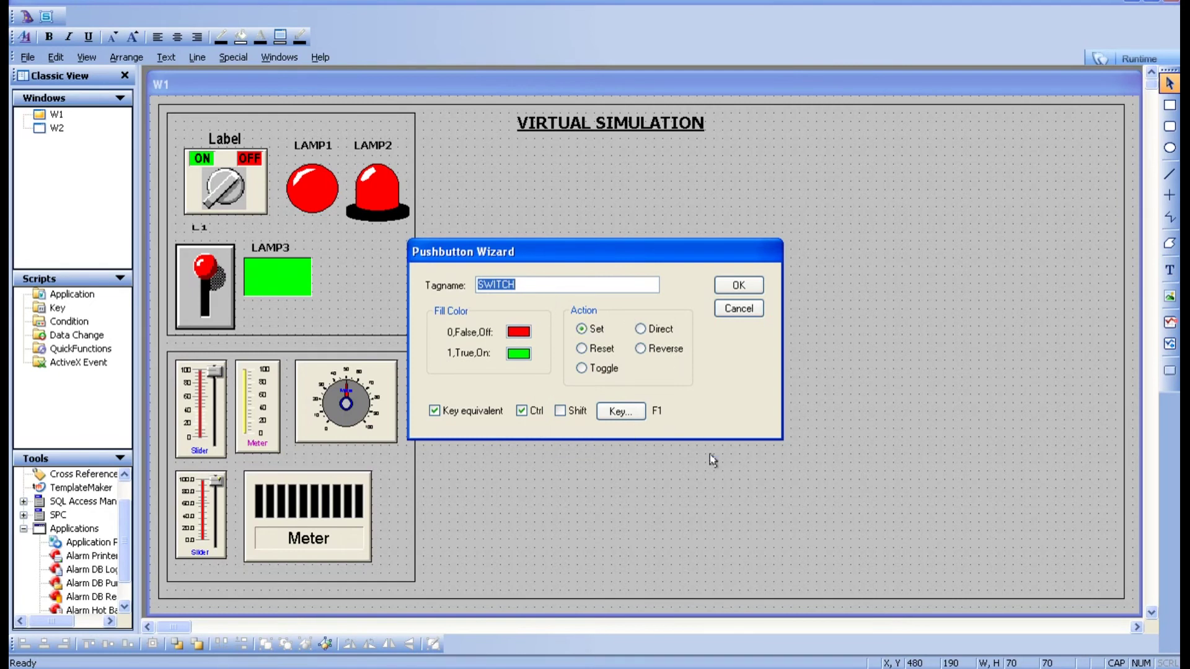
left_click(738, 308)
left_click(744, 487)
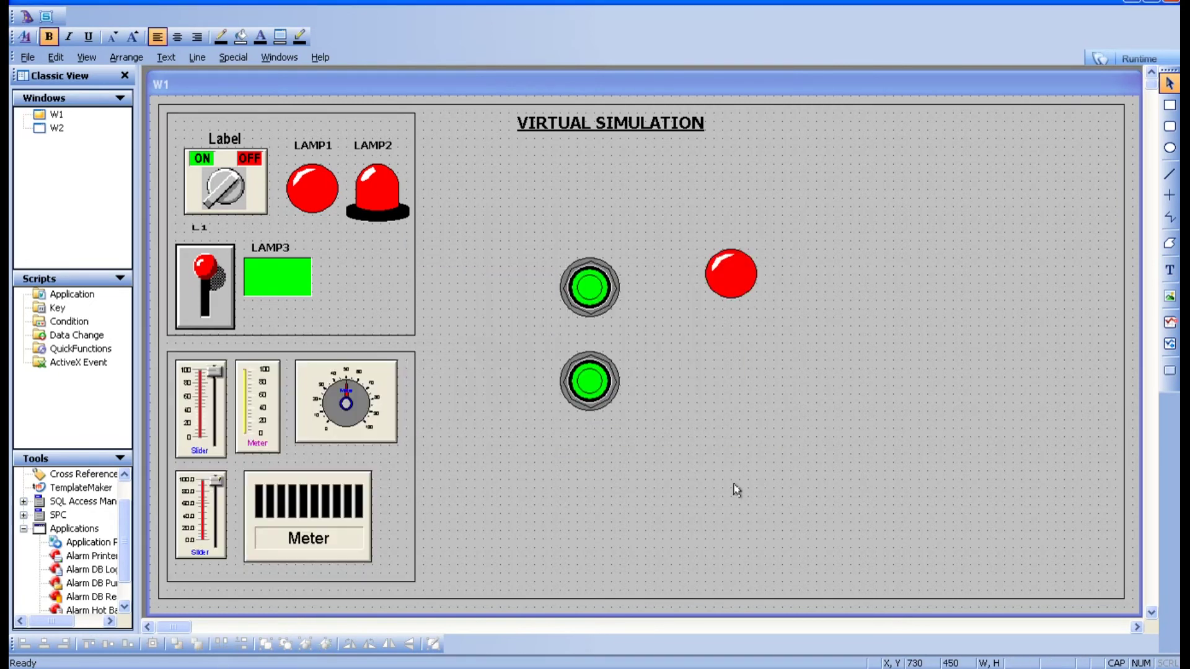
Insert a Button w/LED wizard from the Buttons category below the circular light
left_click(27, 18)
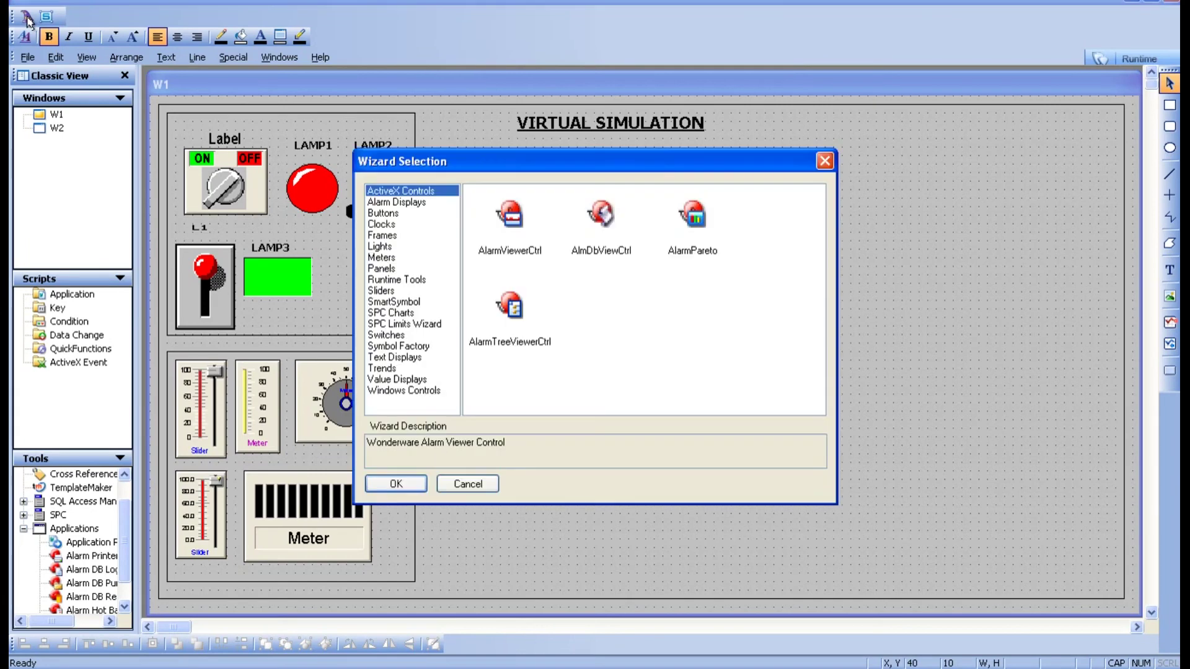
left_click(386, 247)
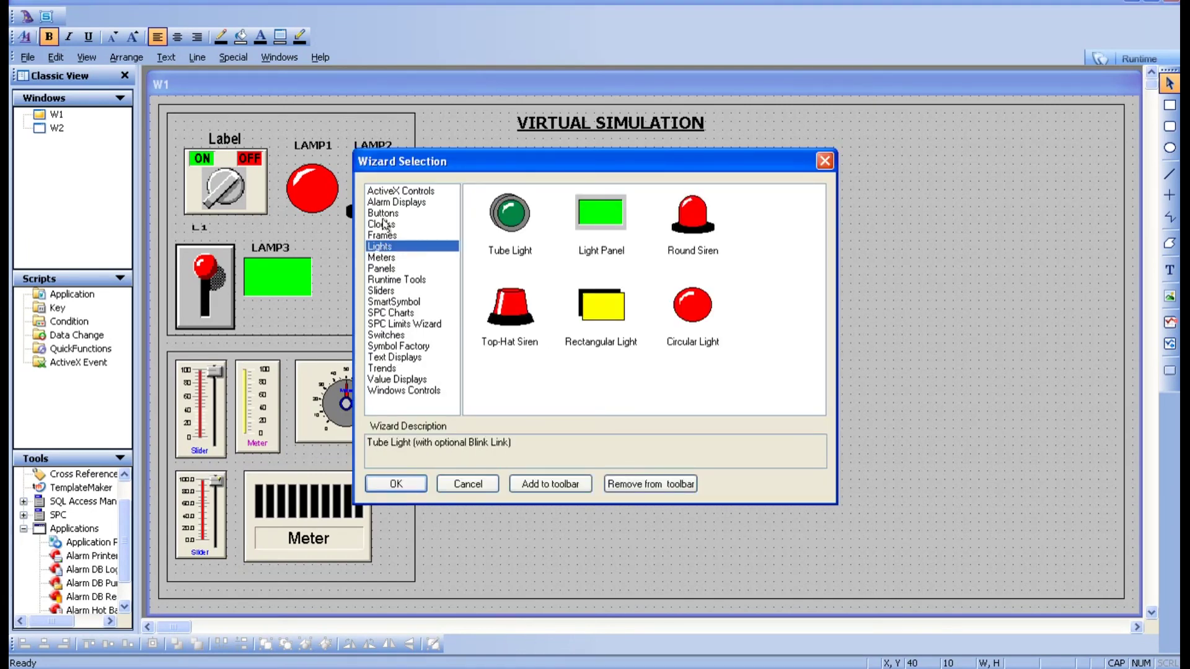
left_click(385, 215)
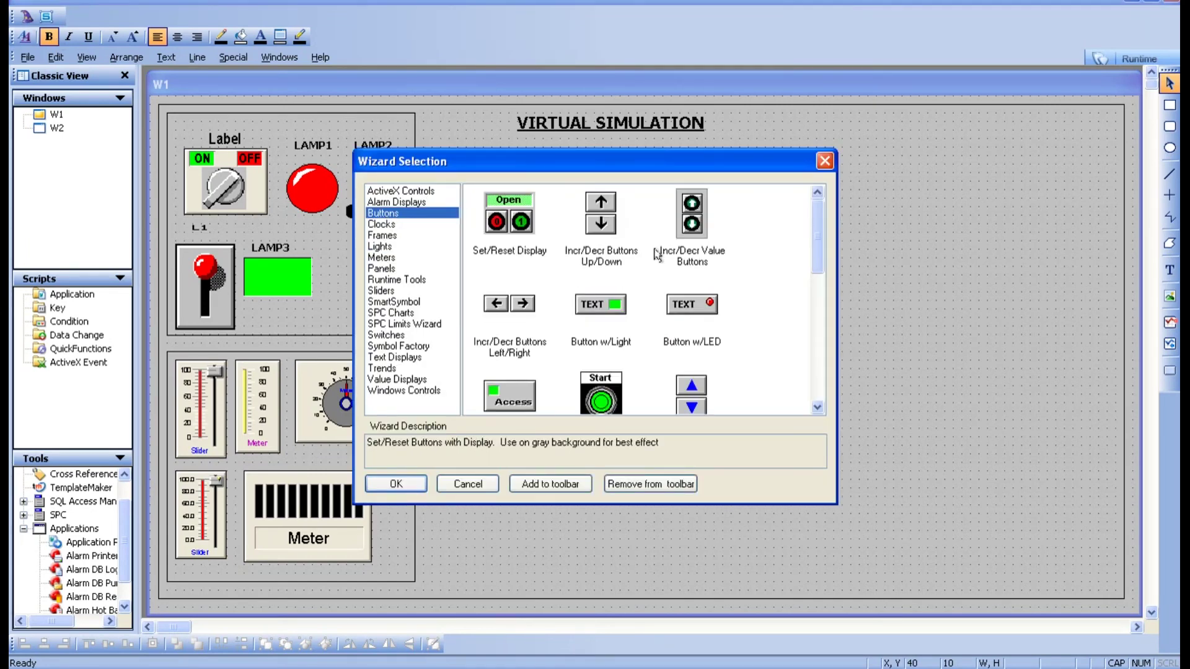
left_click(680, 341)
left_click(607, 329)
left_click(660, 321)
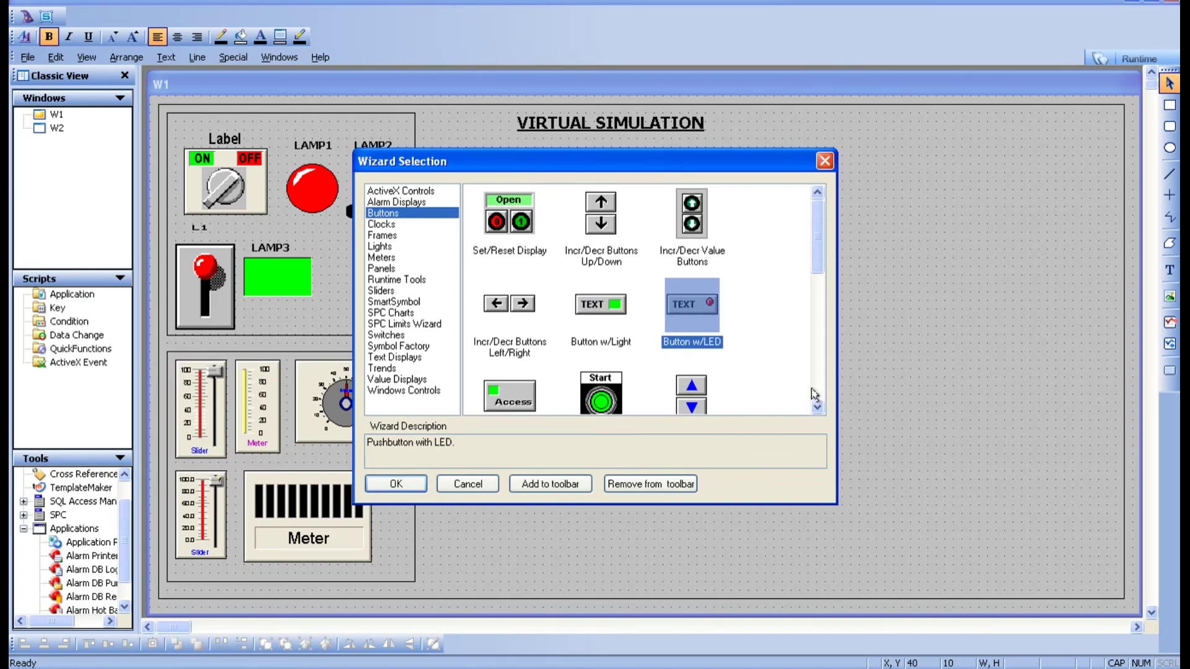
left_click(394, 484)
left_click(767, 356)
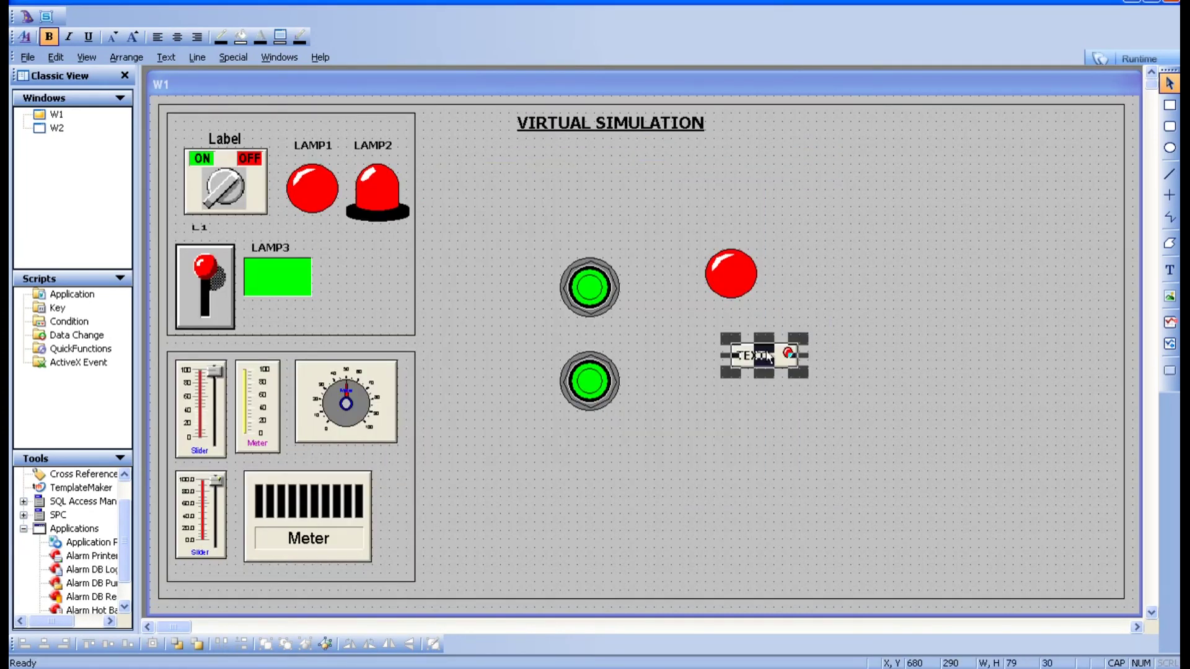
Assign the SWITCH tag to the LED button below the circular light
double_click(767, 356)
key("BackSpace")
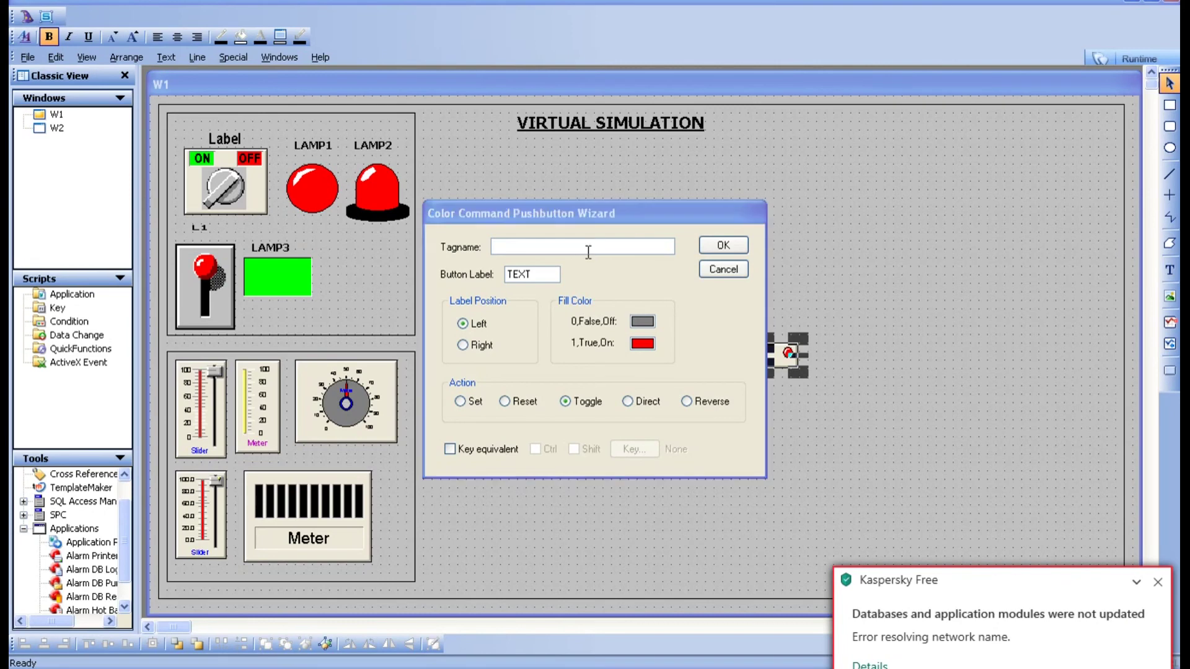
double_click(339, 385)
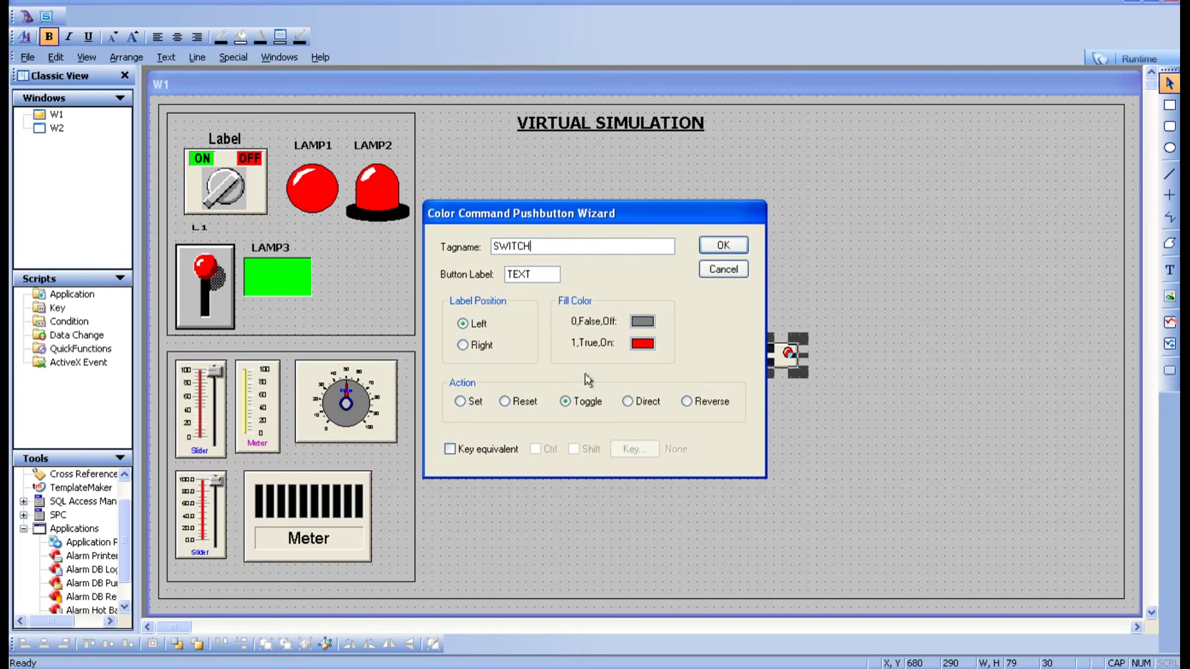
left_click(722, 245)
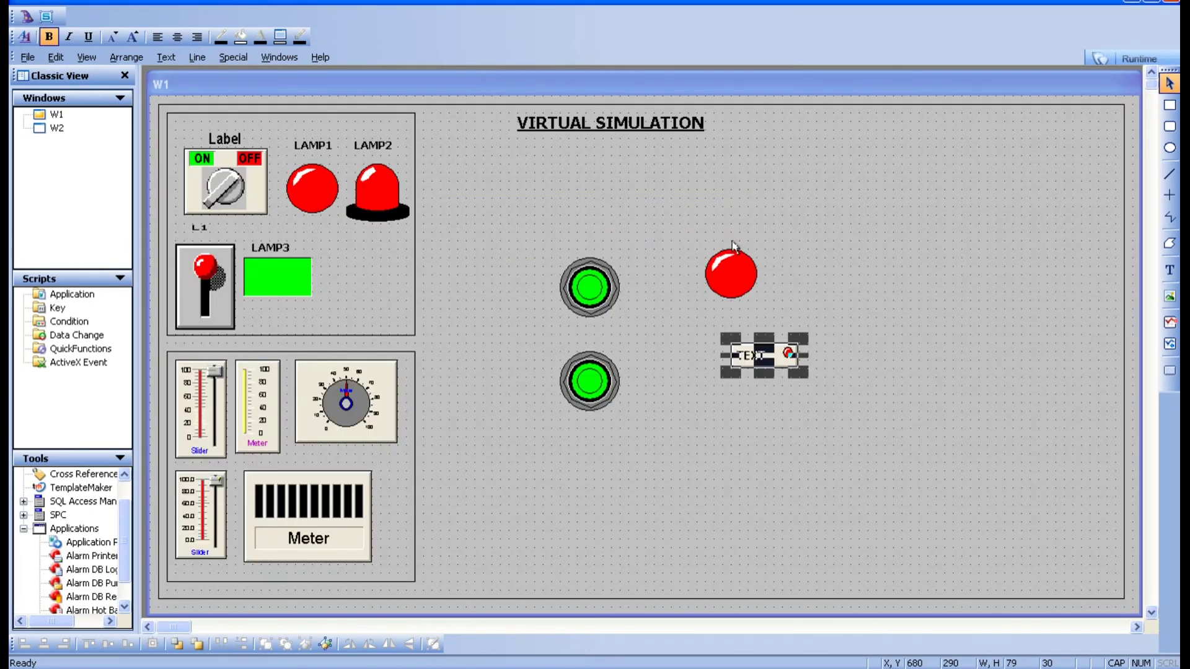
Test toggling the TEXT LED button in runtime, then return to development mode
left_click(1155, 50)
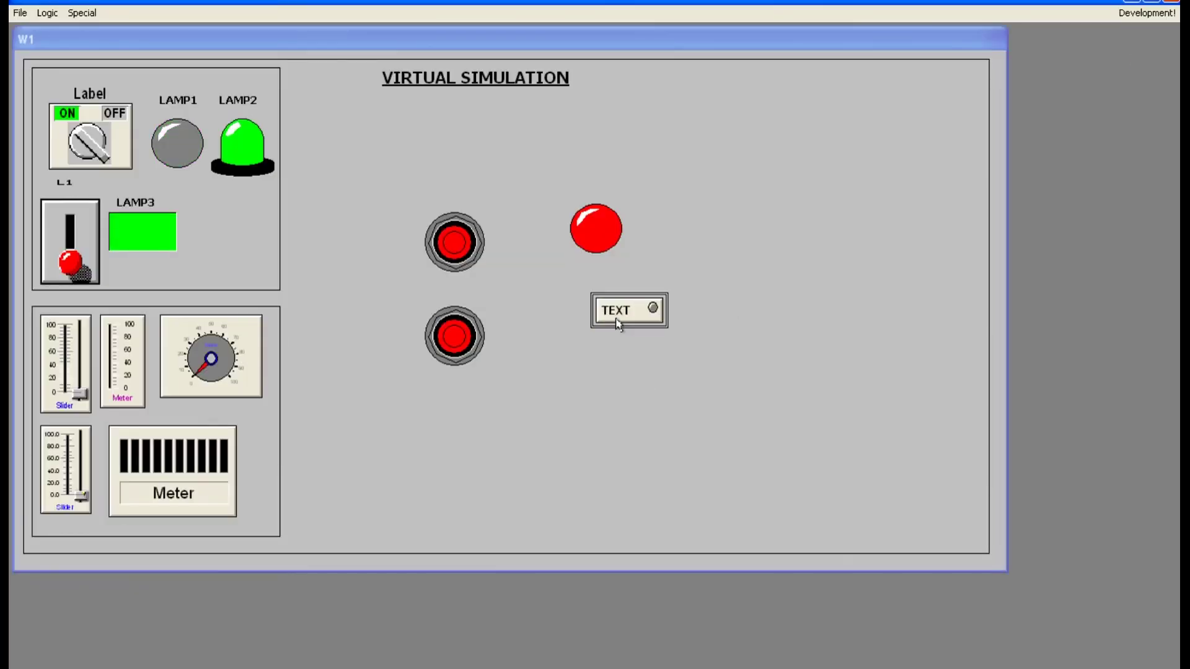
left_click(618, 322)
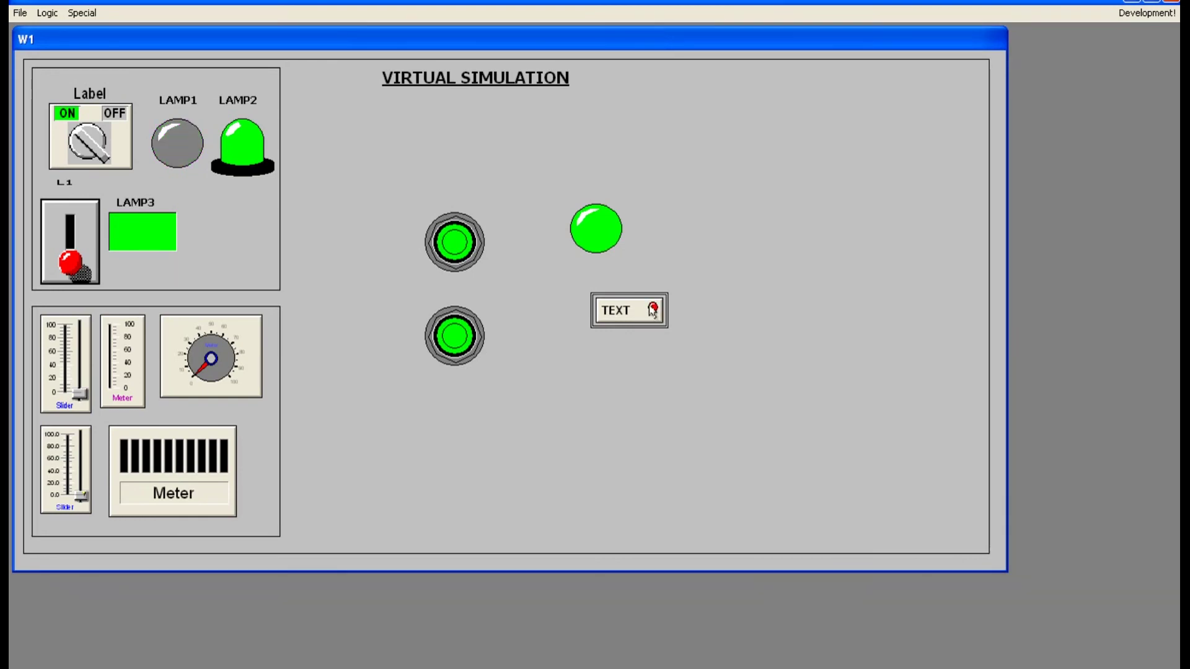
left_click(616, 319)
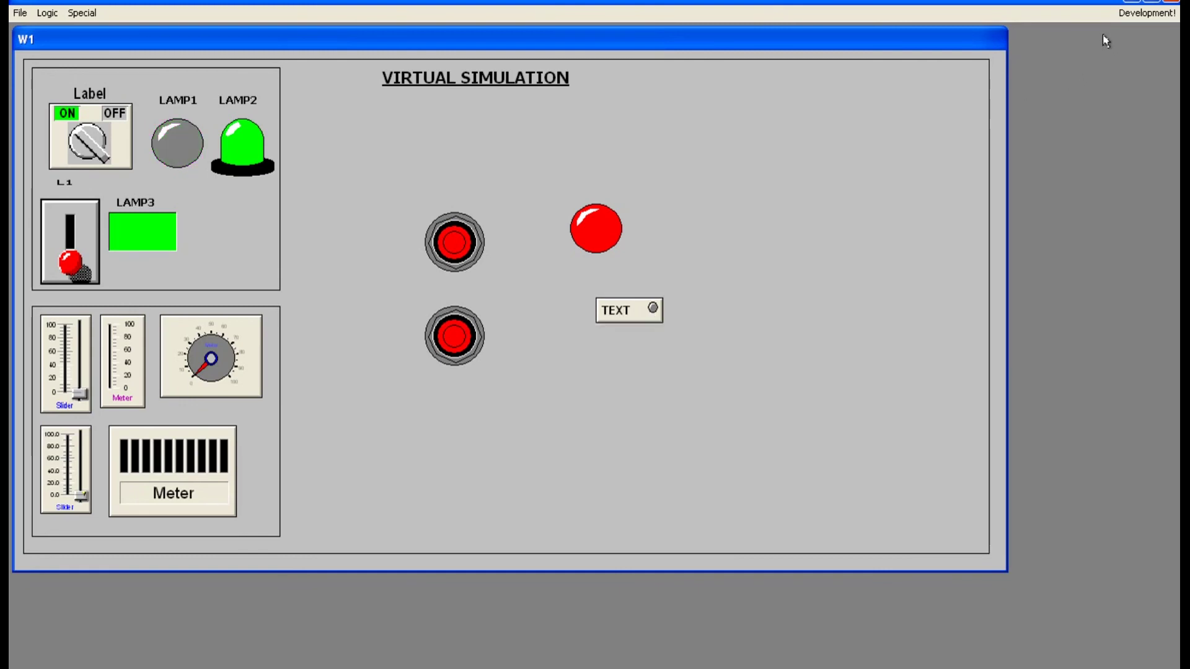
left_click(1120, 15)
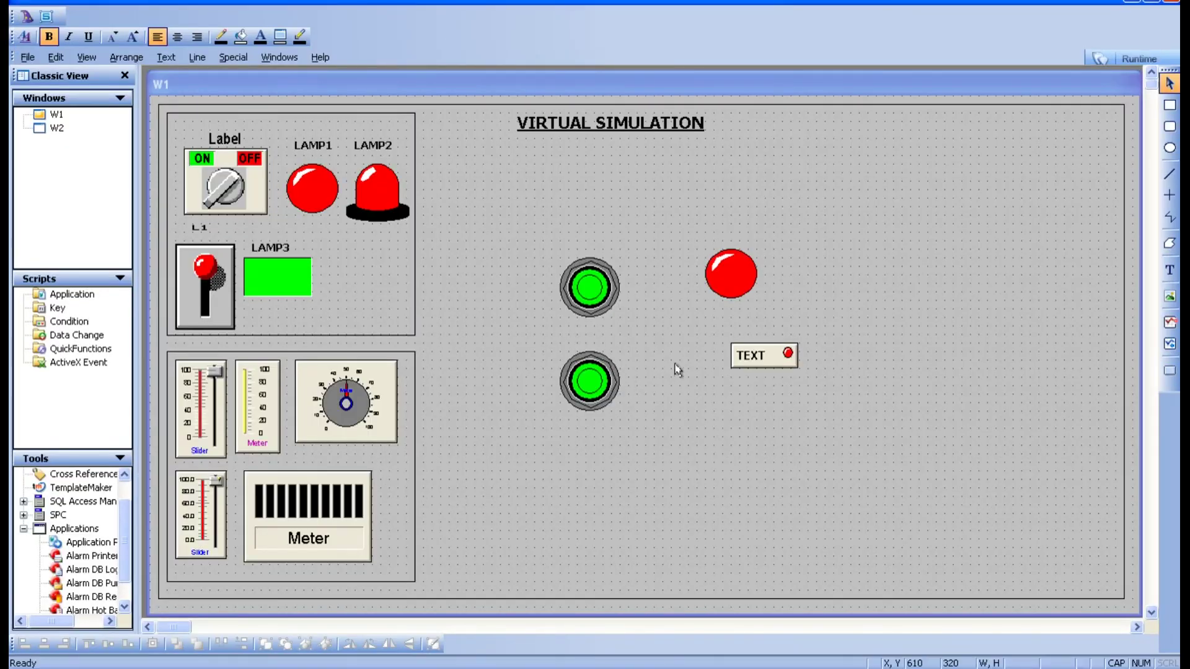
Set the TEXT LED button's fill colors to green for on and red for off
left_click(755, 361)
double_click(755, 360)
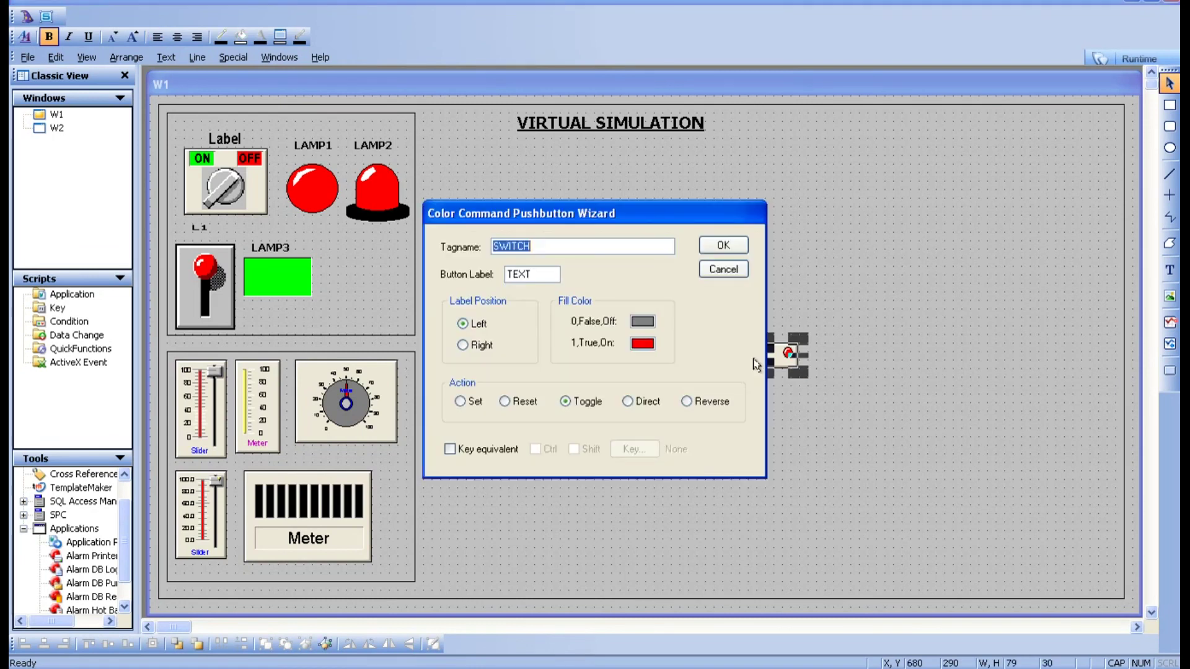
left_click(642, 344)
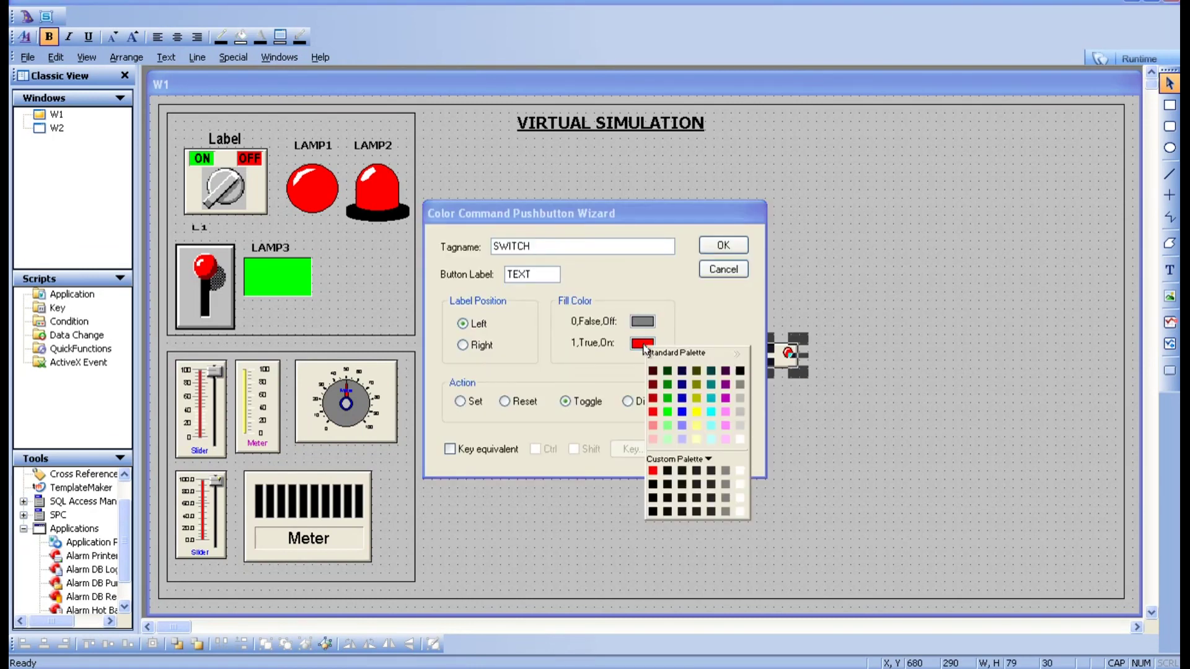
left_click(666, 412)
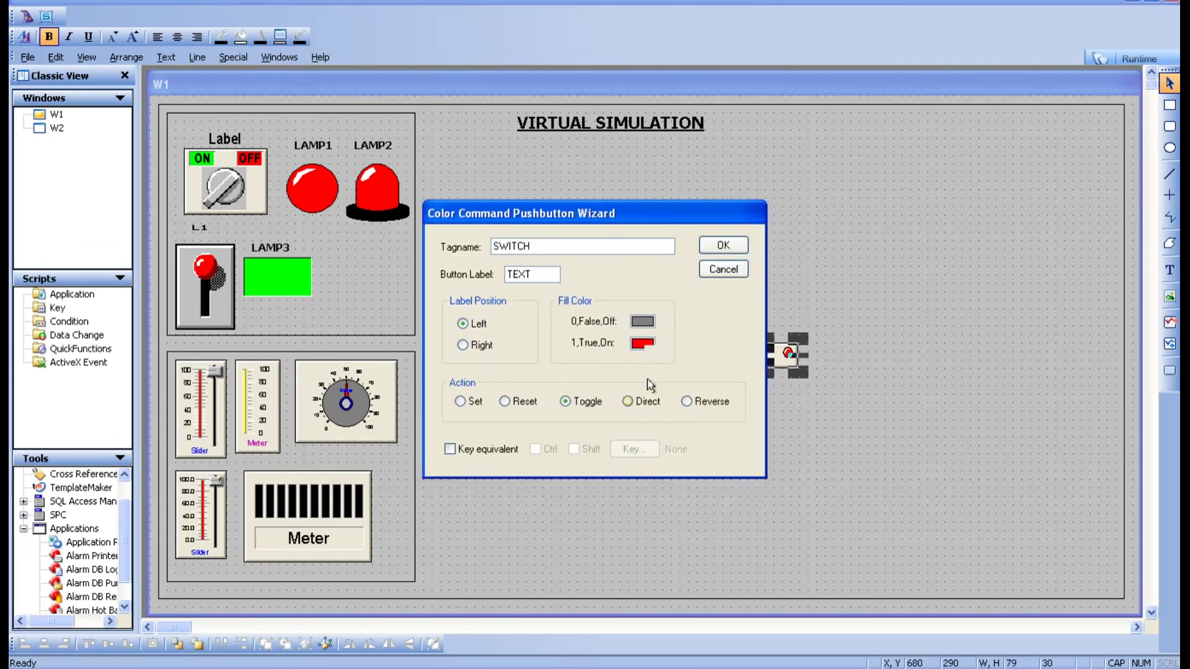
left_click(644, 322)
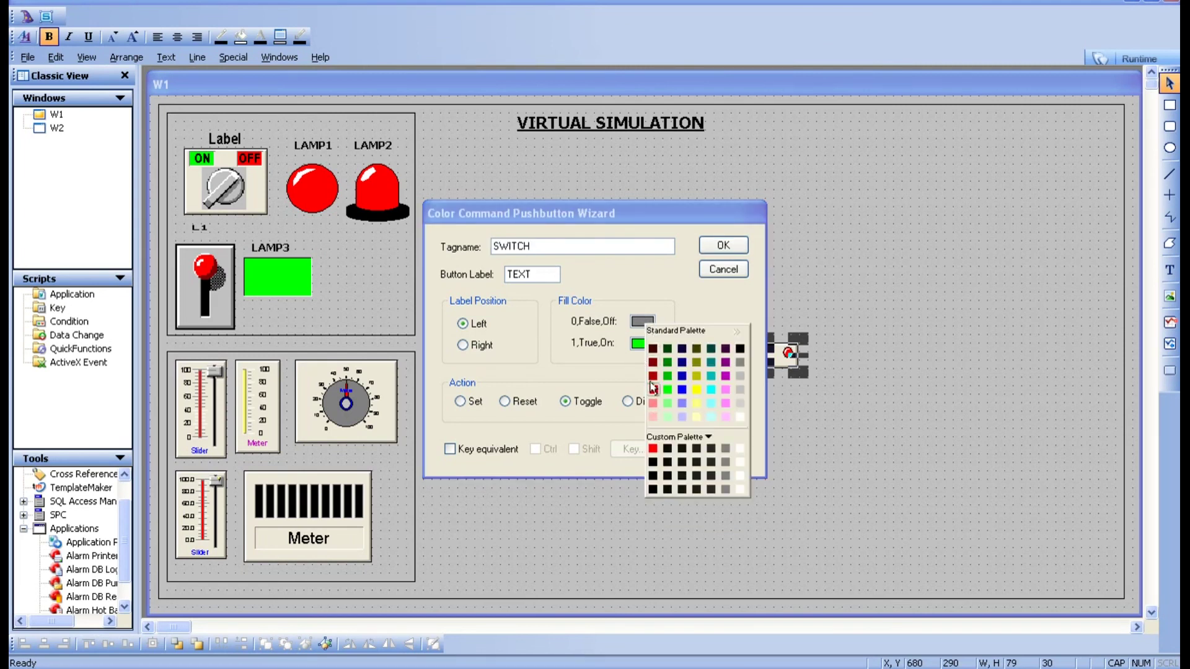
left_click(652, 381)
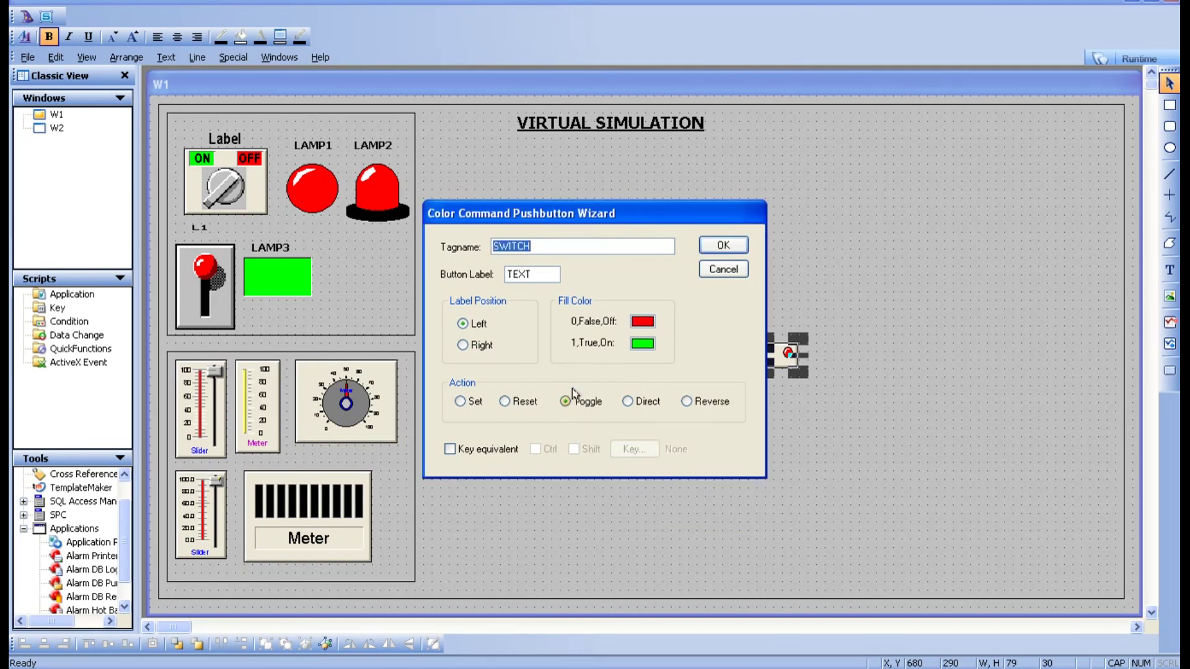
left_click(723, 244)
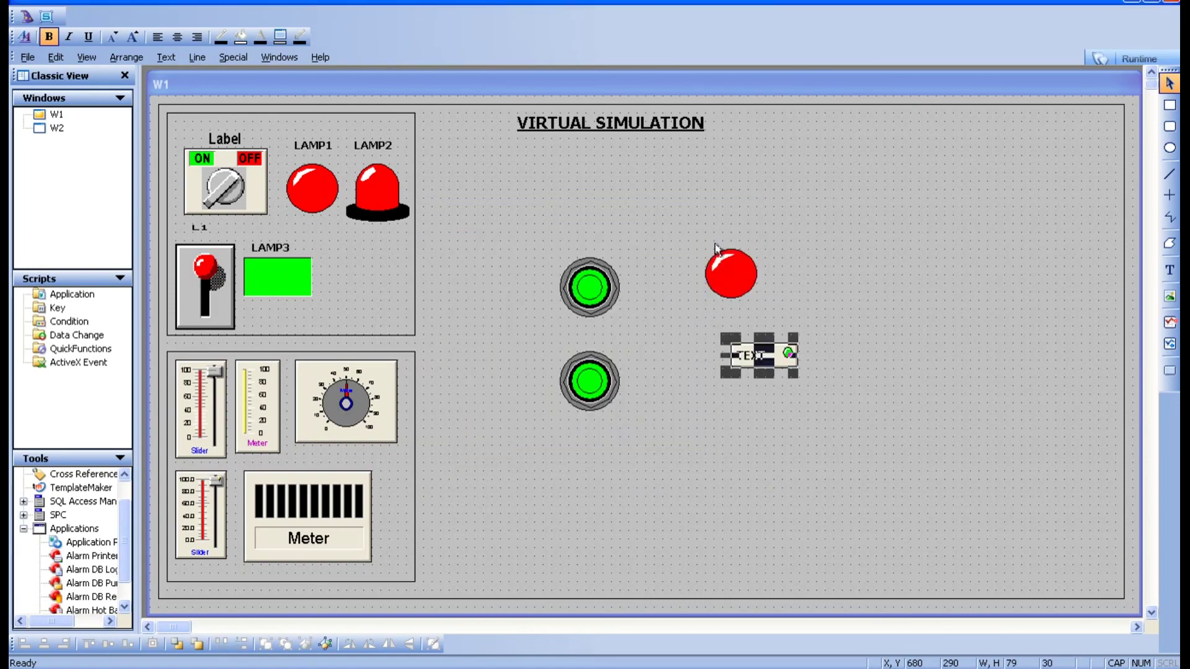
Switch to runtime and toggle the TEXT LED button repeatedly to check its on and off colors
left_click(1133, 58)
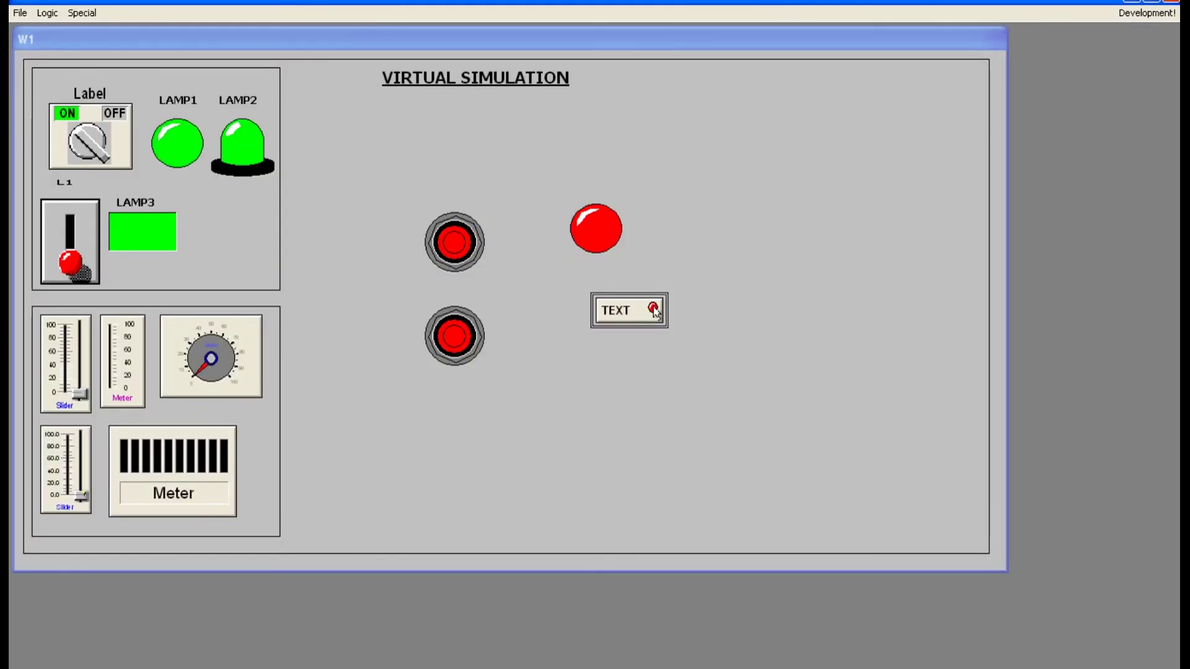
left_click(635, 313)
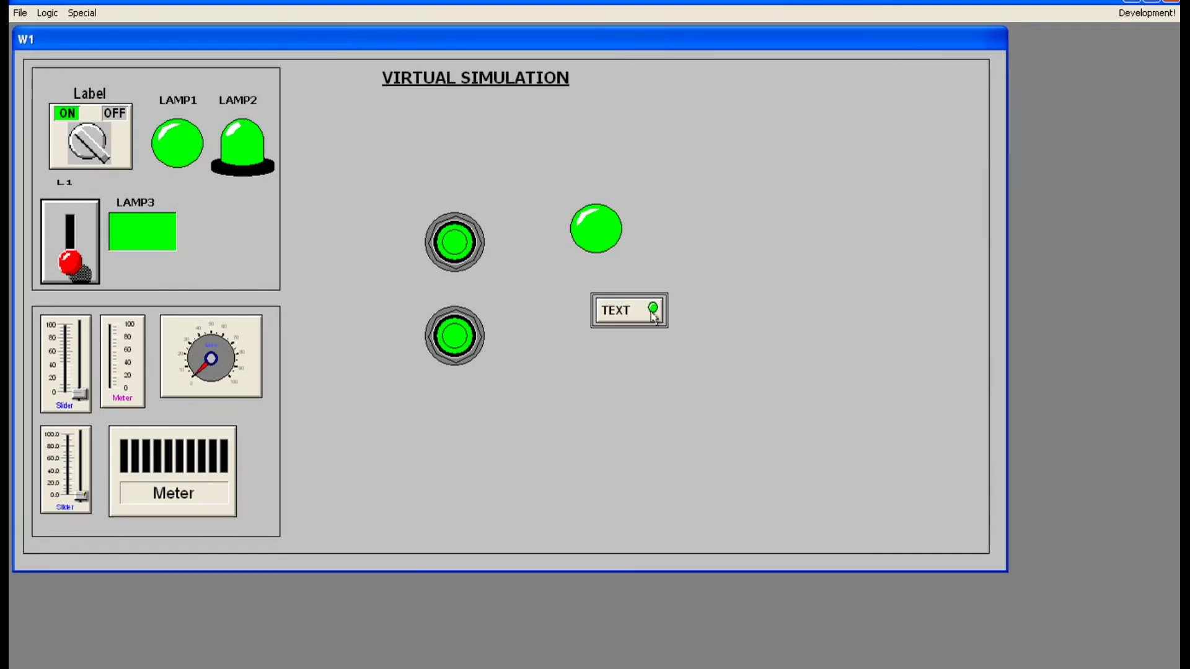
left_click(653, 314)
left_click(629, 319)
left_click(637, 307)
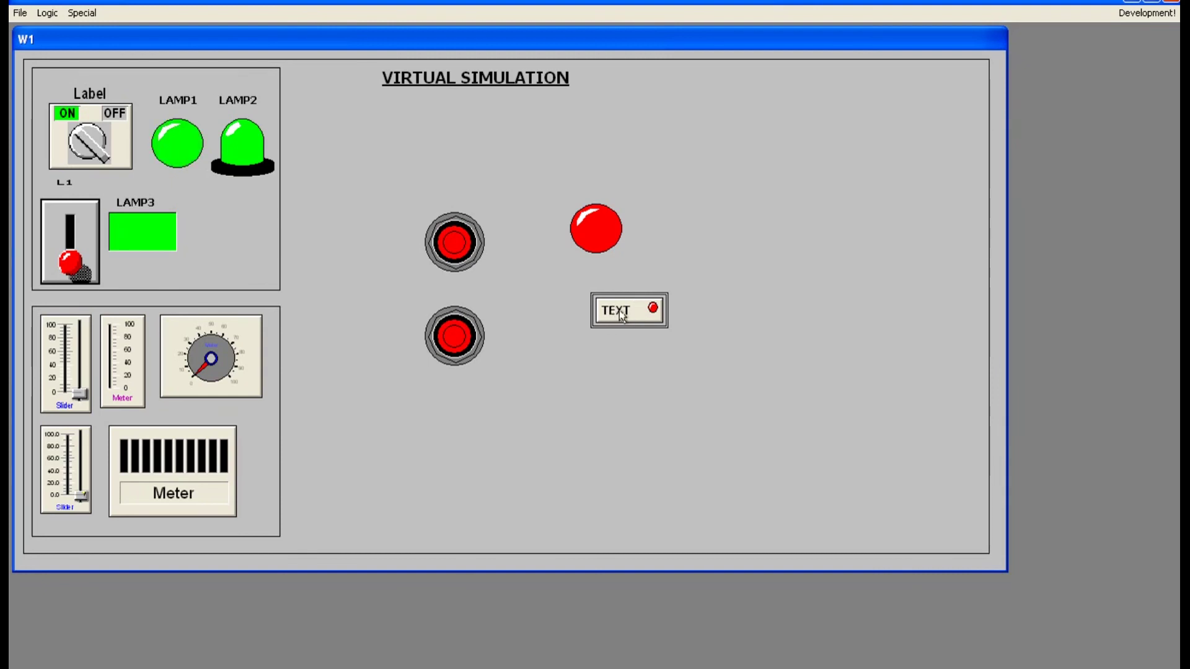